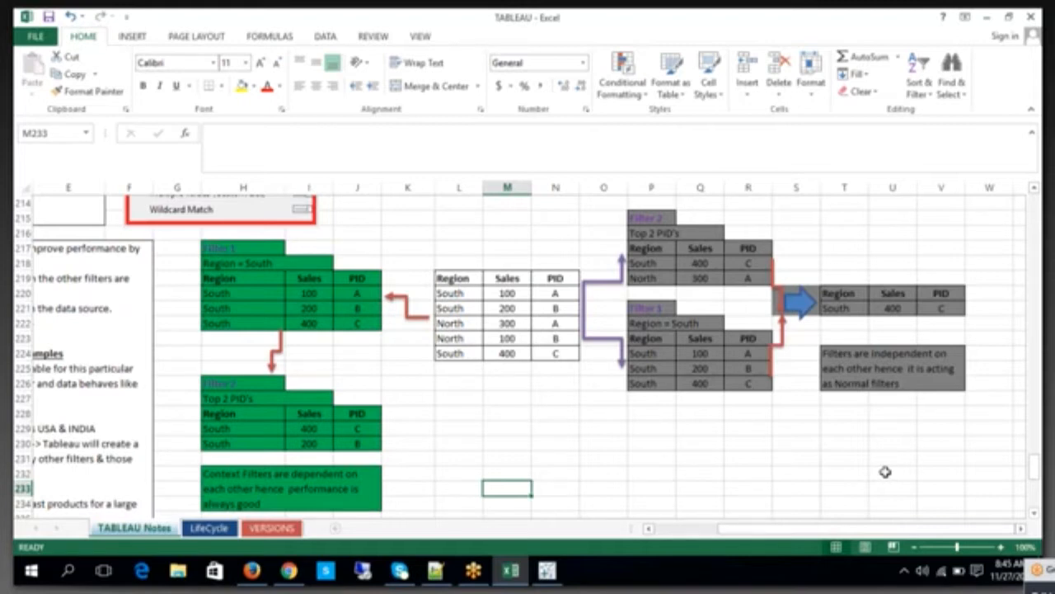
Step: Review the first point of the Context Filters notes in B217, highlighting its sentence and the words "context filters"
click(683, 535)
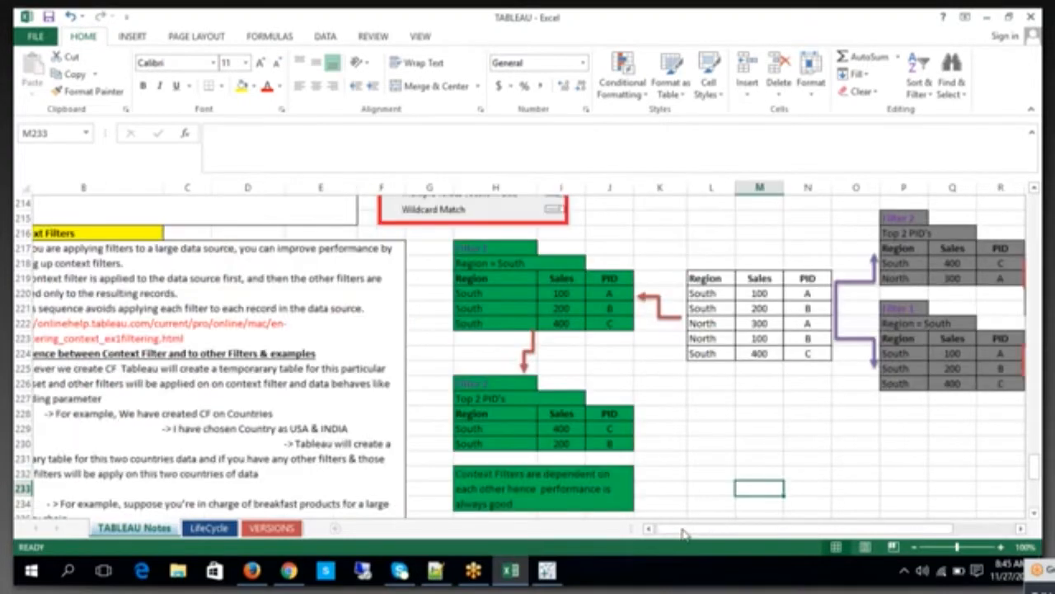
click(681, 531)
click(212, 264)
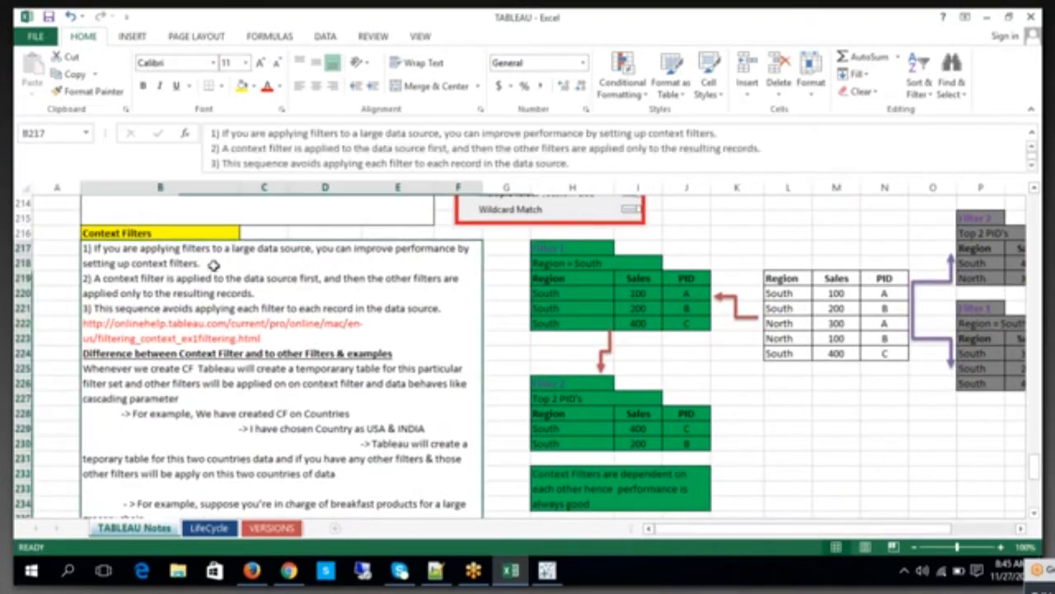
double_click(213, 264)
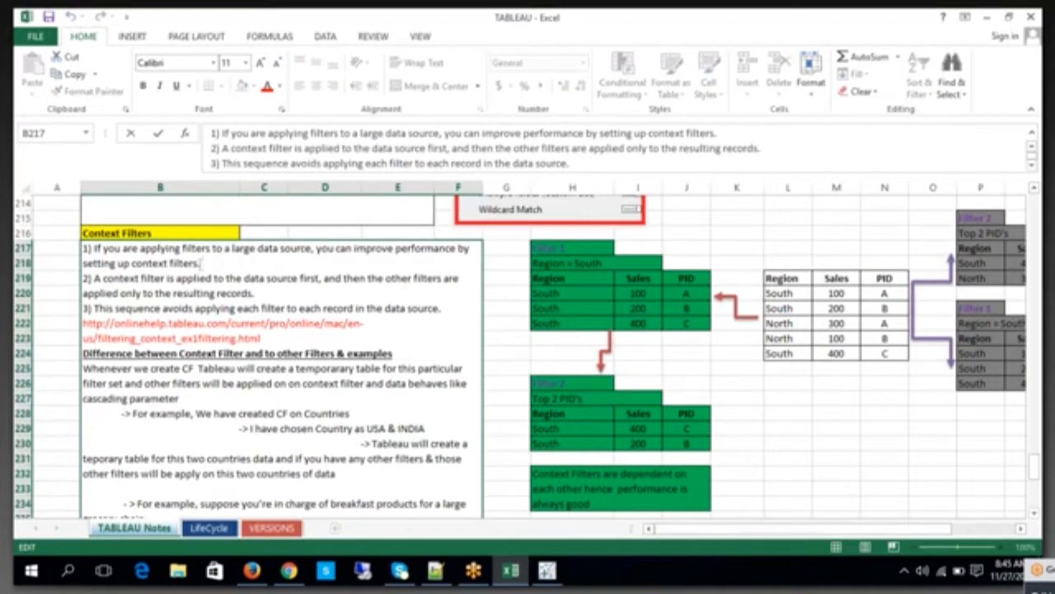
drag(201, 263, 96, 248)
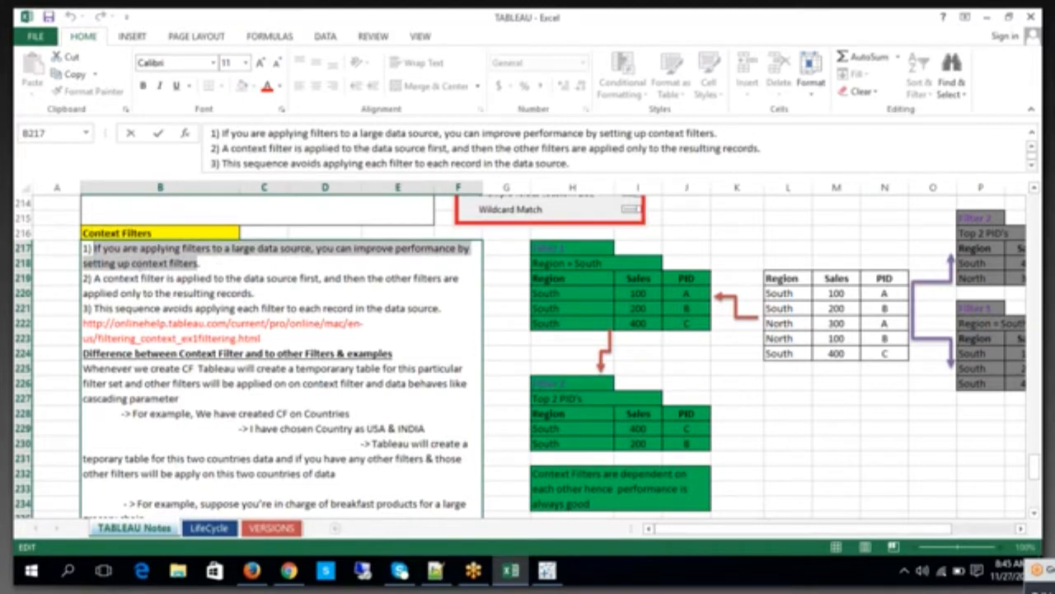
drag(132, 262, 201, 263)
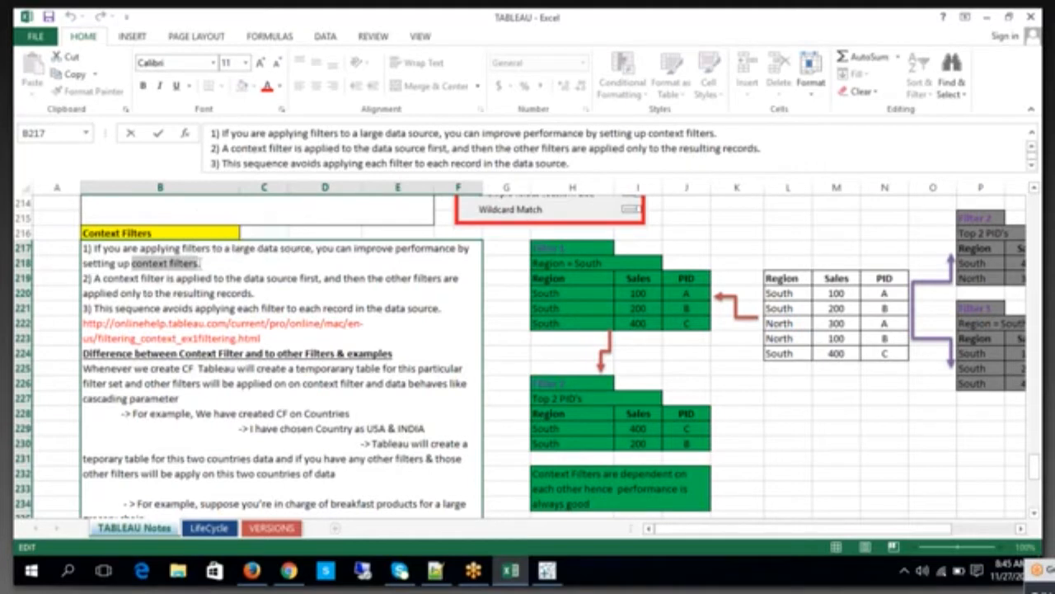
drag(198, 262, 132, 263)
click(783, 441)
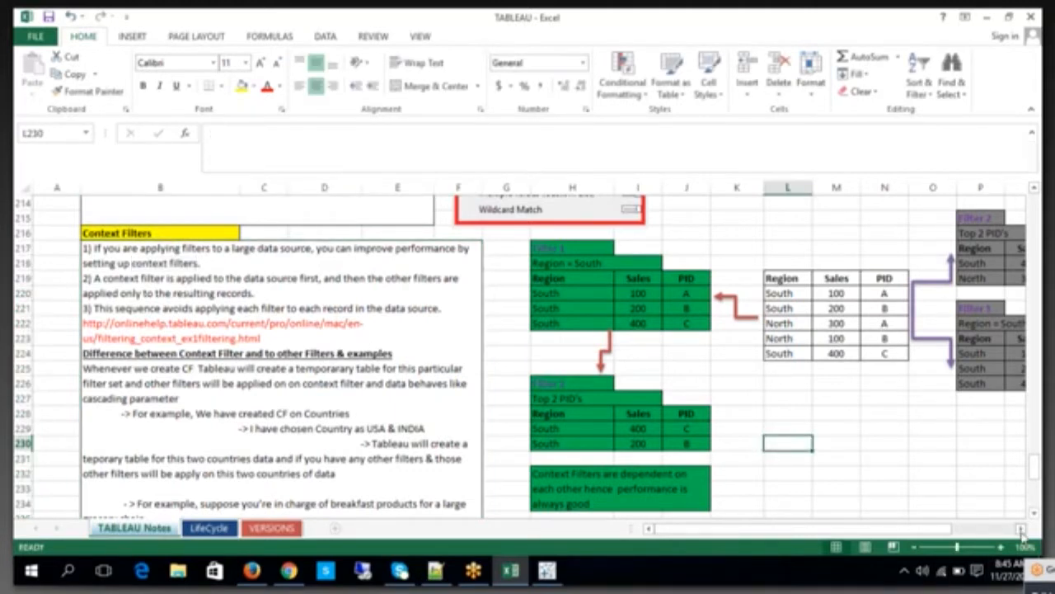
Step: Add a merged, centred, bold "Normal Filter" heading with yellow fill across S215:U215, above the grey result table
click(1020, 530)
click(1021, 530)
click(1021, 530)
click(1020, 530)
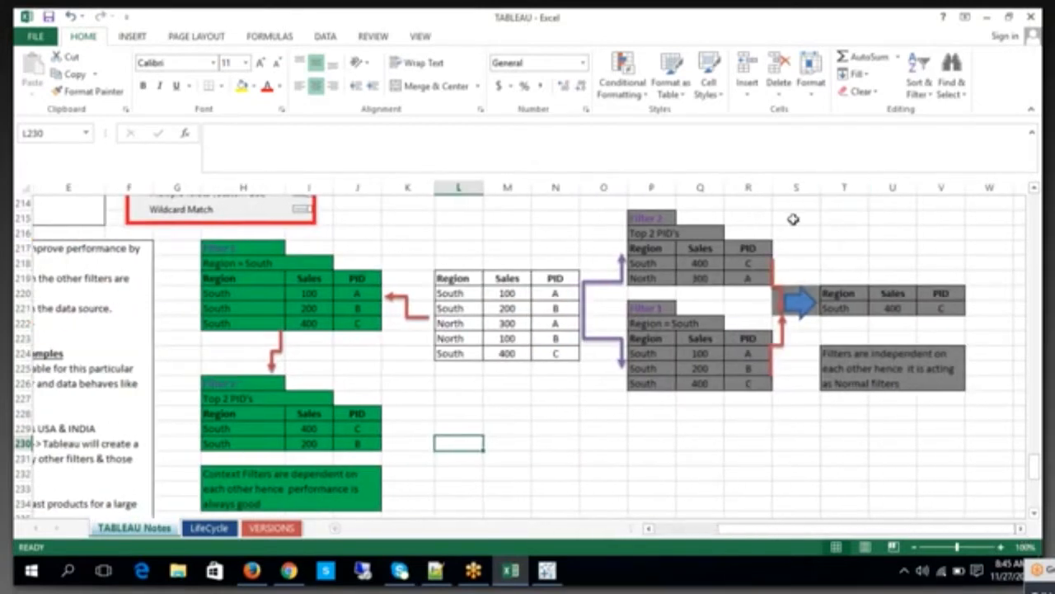
drag(794, 220, 907, 223)
click(417, 84)
Step: Examine the Region, Sales and PID columns of the source table in L219:N224
drag(458, 279, 545, 272)
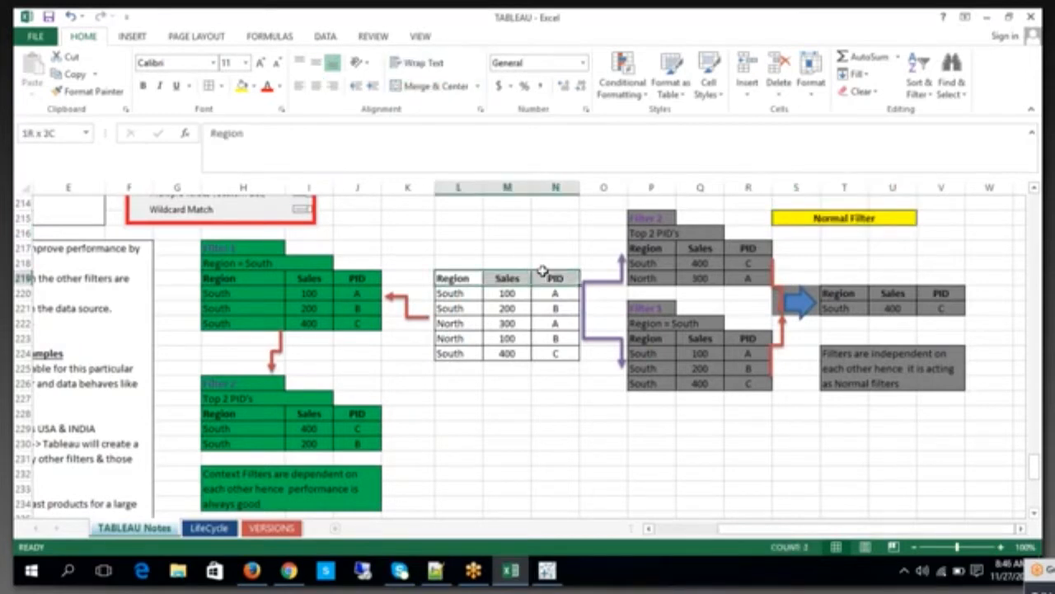
drag(462, 297, 508, 353)
click(470, 323)
click(472, 353)
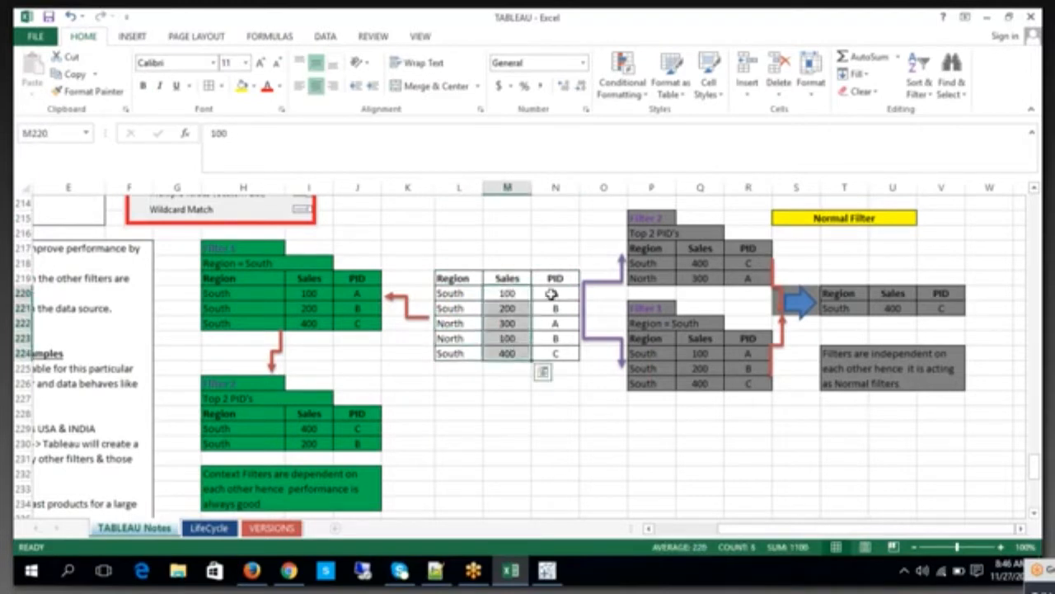
drag(549, 290, 559, 342)
click(637, 454)
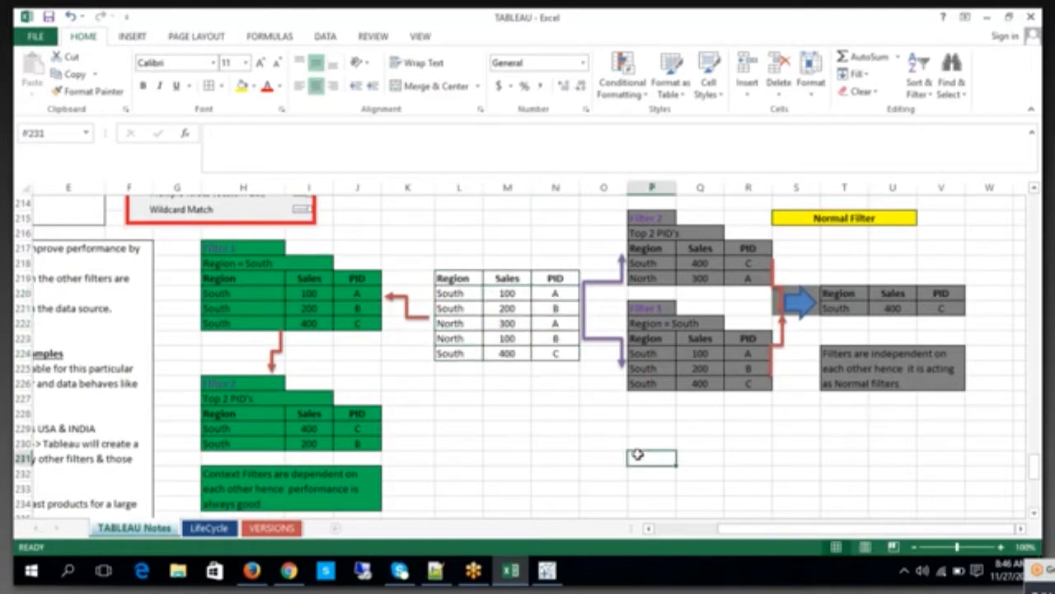
Step: Examine the grey Filter 1 label, its Region = South condition and the connector from the source table
click(653, 327)
click(650, 310)
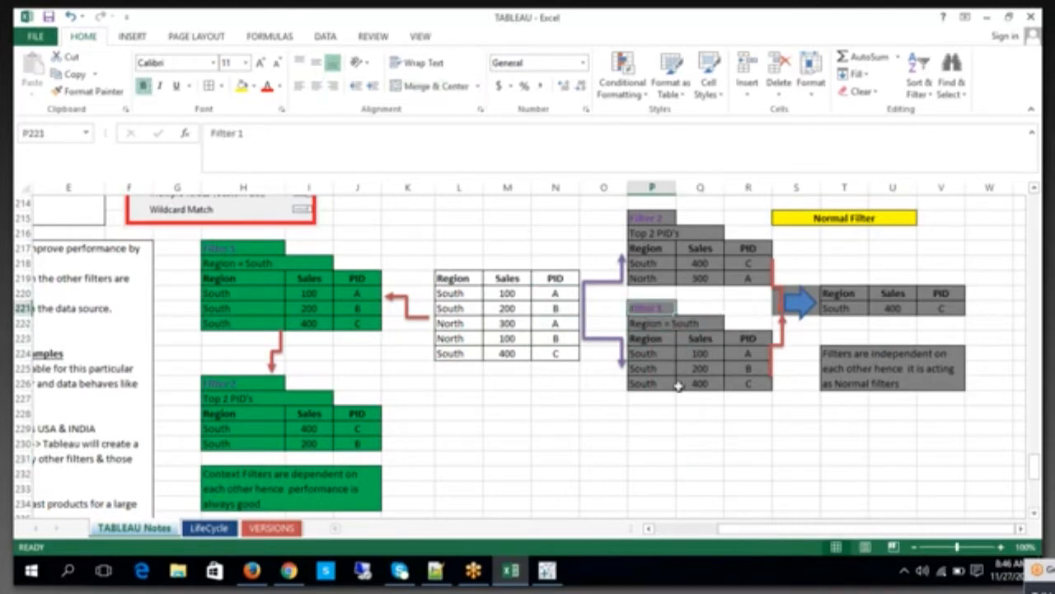
click(703, 323)
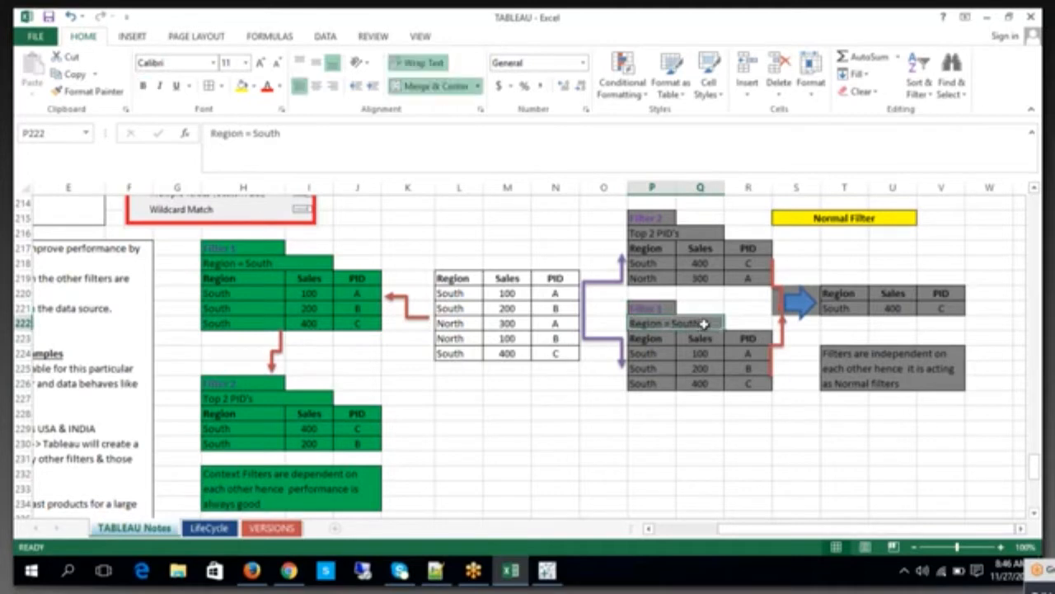
double_click(702, 323)
click(600, 342)
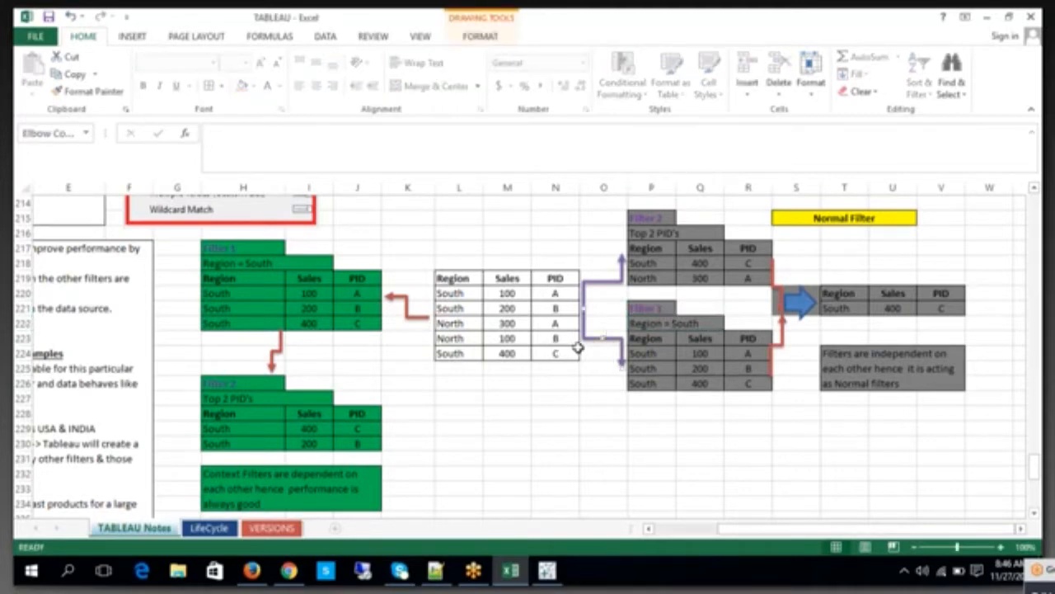
click(663, 308)
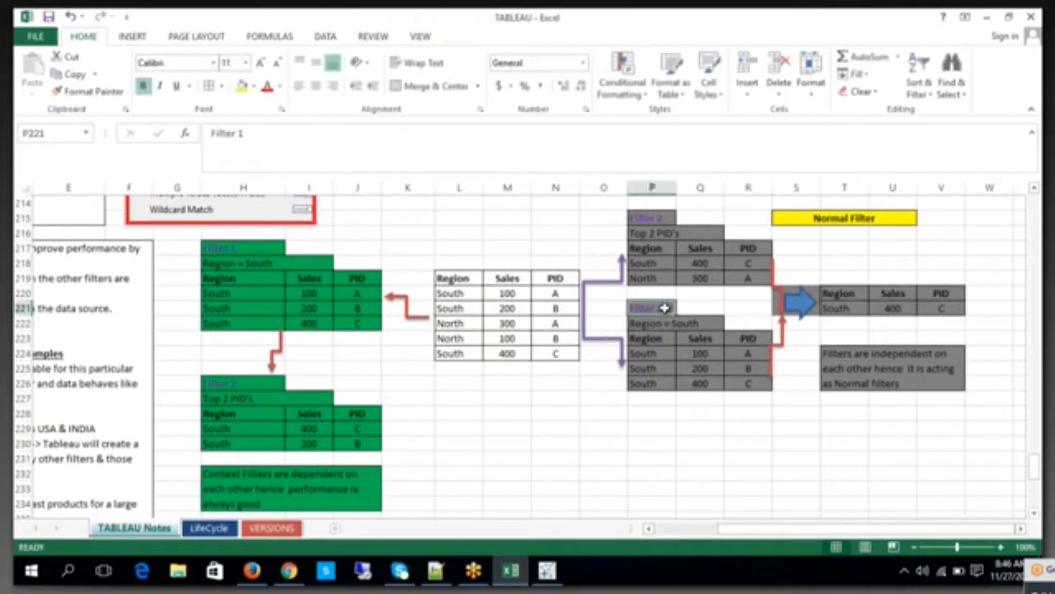
click(691, 327)
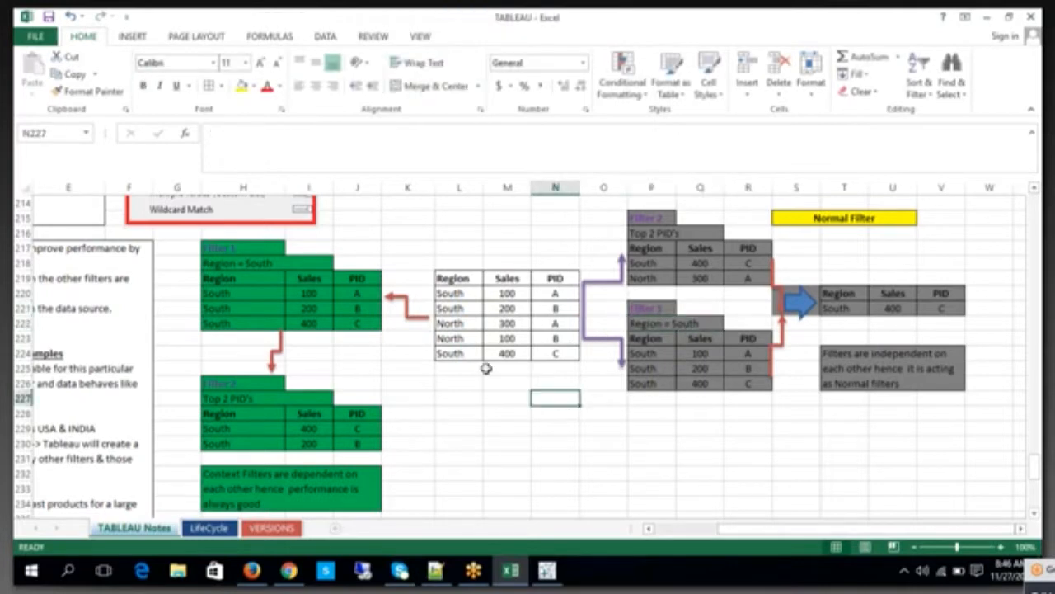
Step: Compare the North rows of the source table with the rows kept in the grey Filter 1 table
click(450, 323)
drag(507, 332, 557, 339)
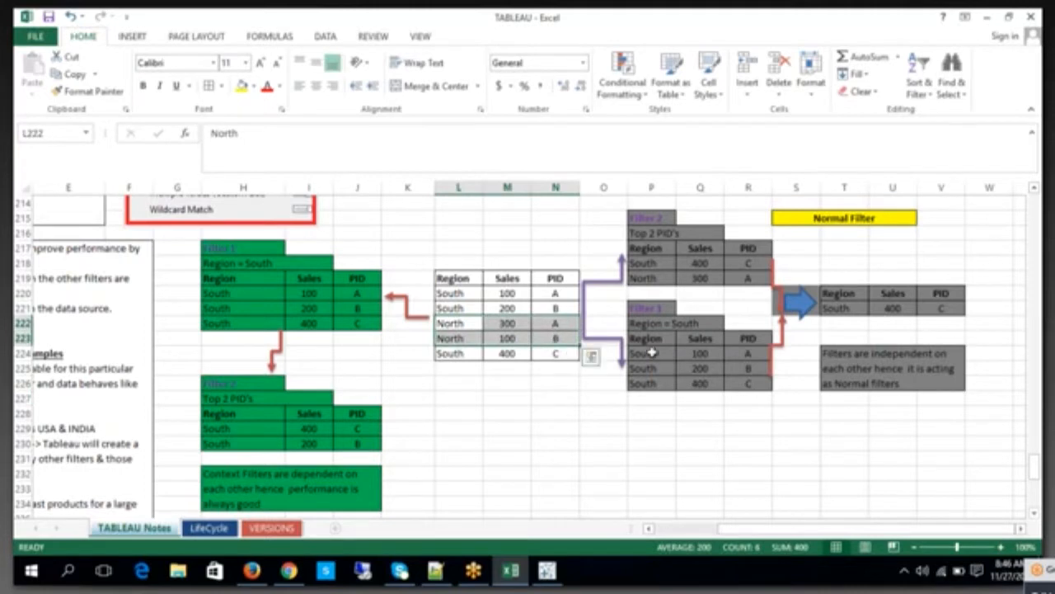
drag(652, 353, 738, 386)
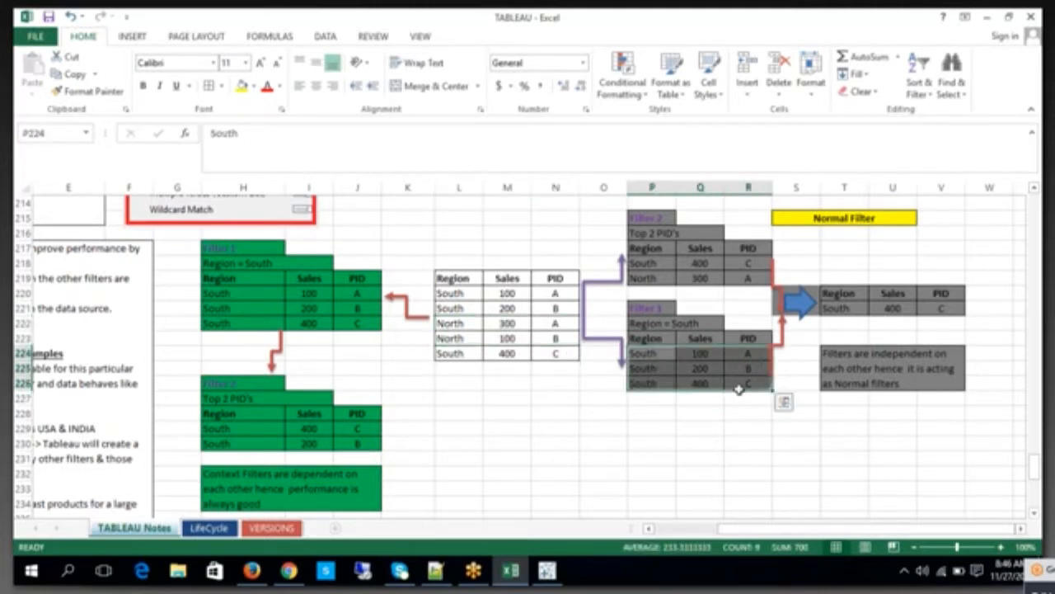
click(559, 308)
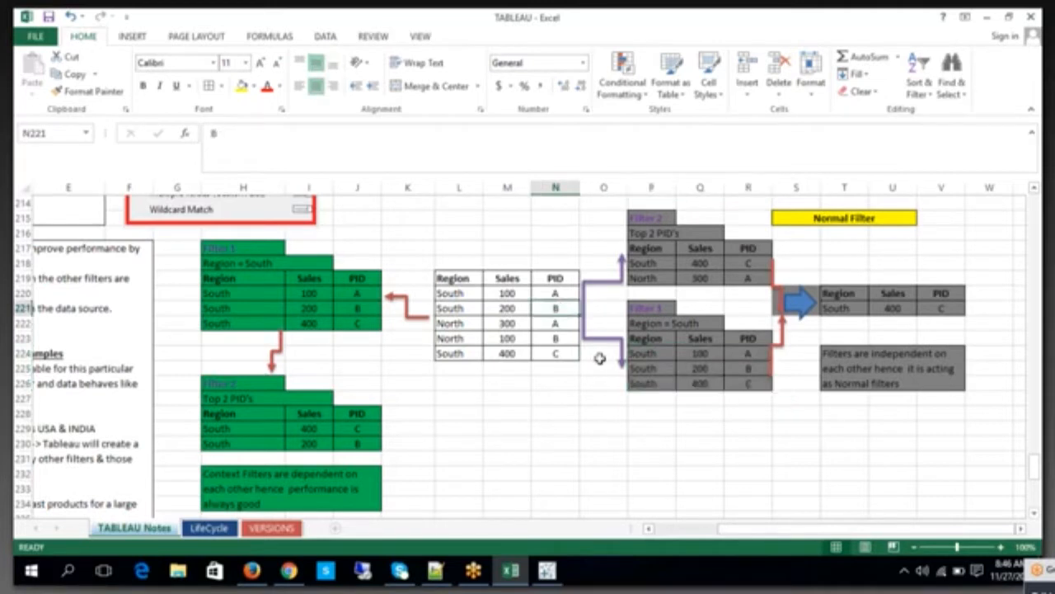
click(653, 311)
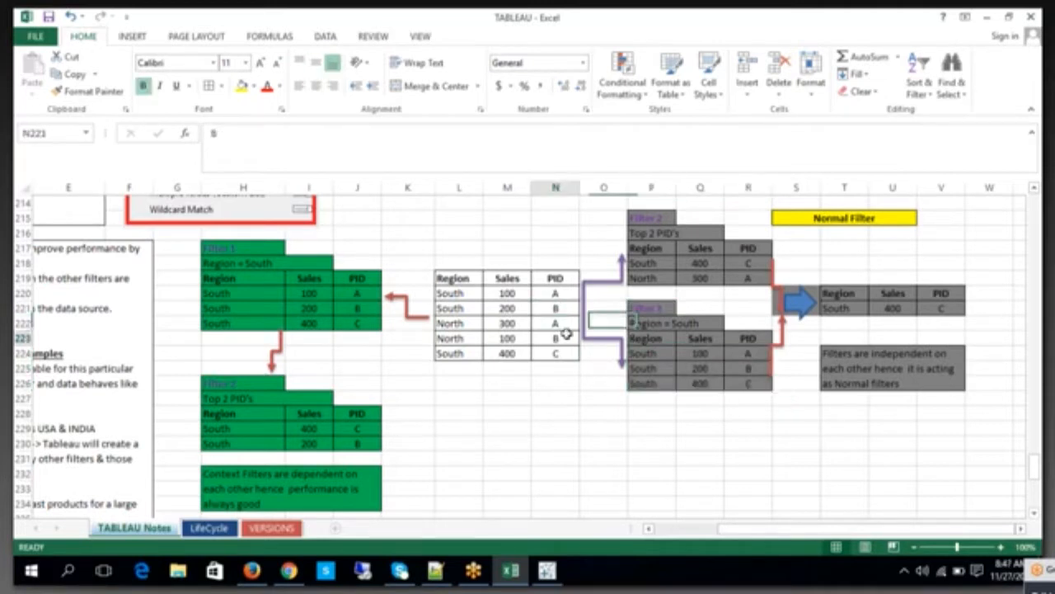
drag(651, 336, 742, 386)
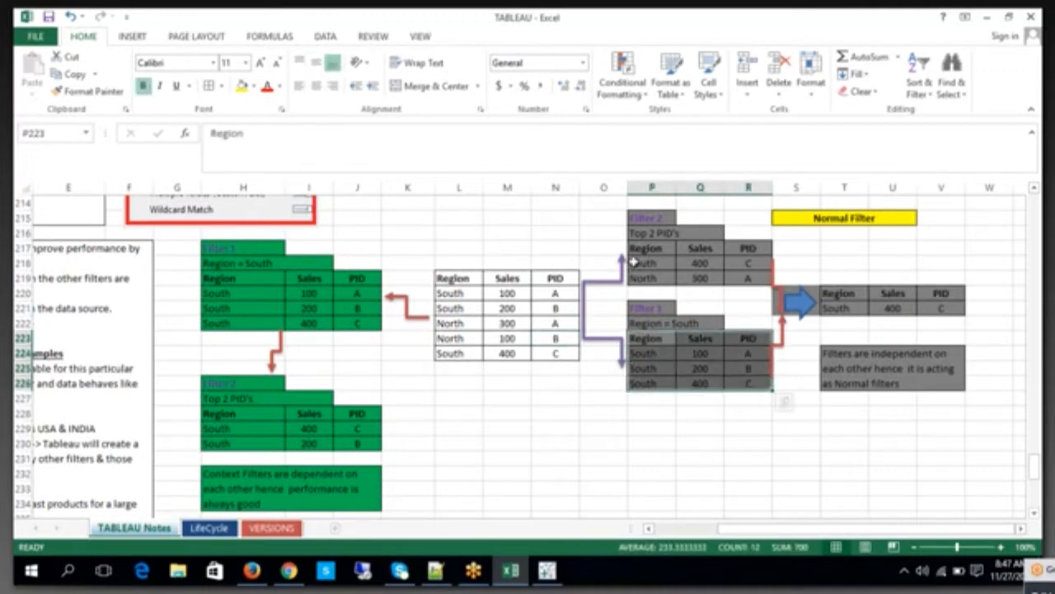
Step: Compare the 400 and 300 sales rows of the source table with the grey Filter 2 table for Top 2 PID's
click(693, 236)
click(566, 276)
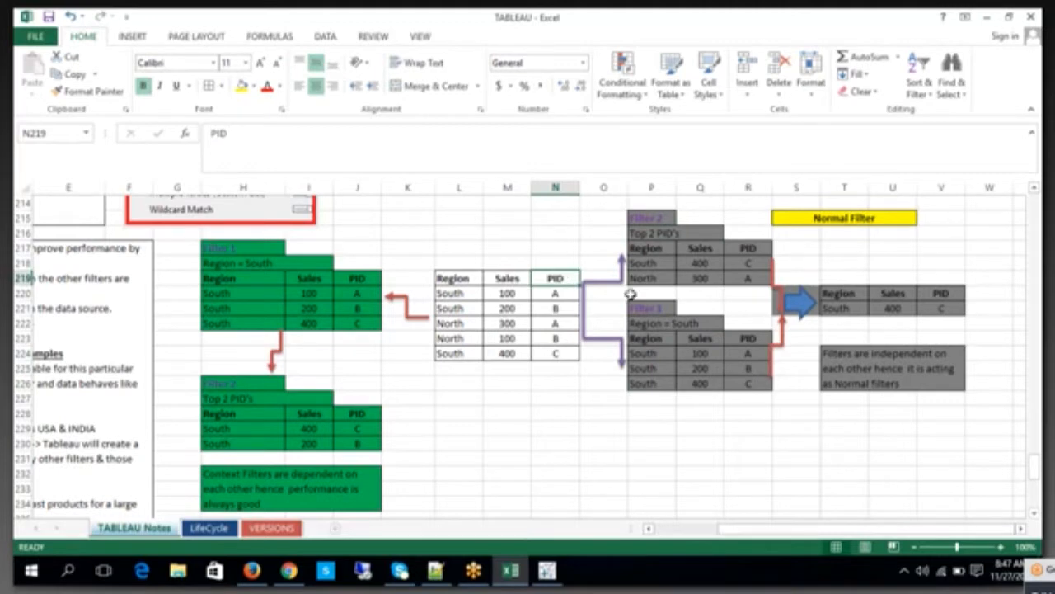
click(515, 353)
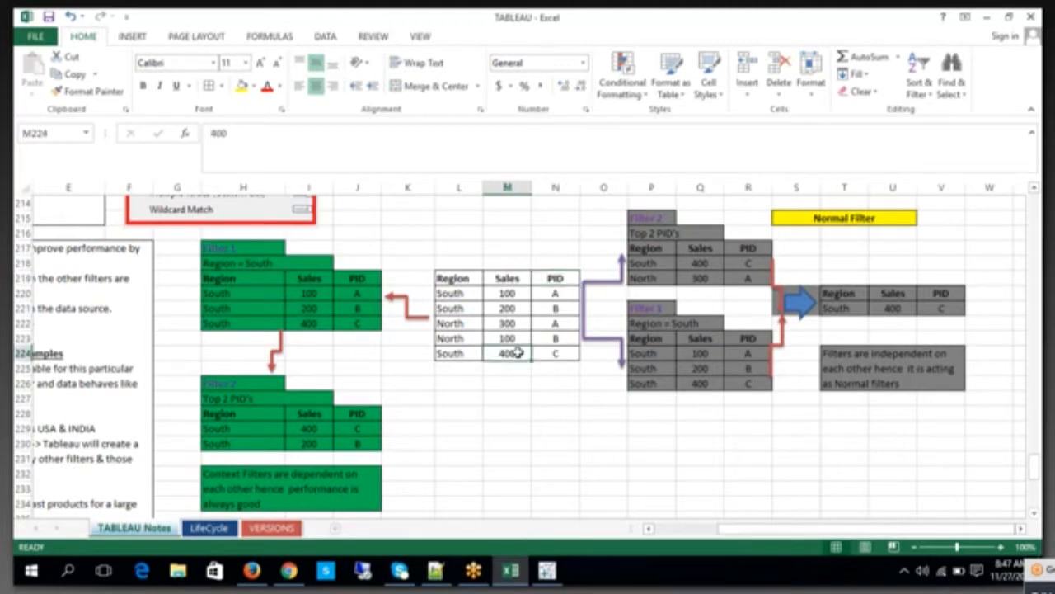
click(522, 324)
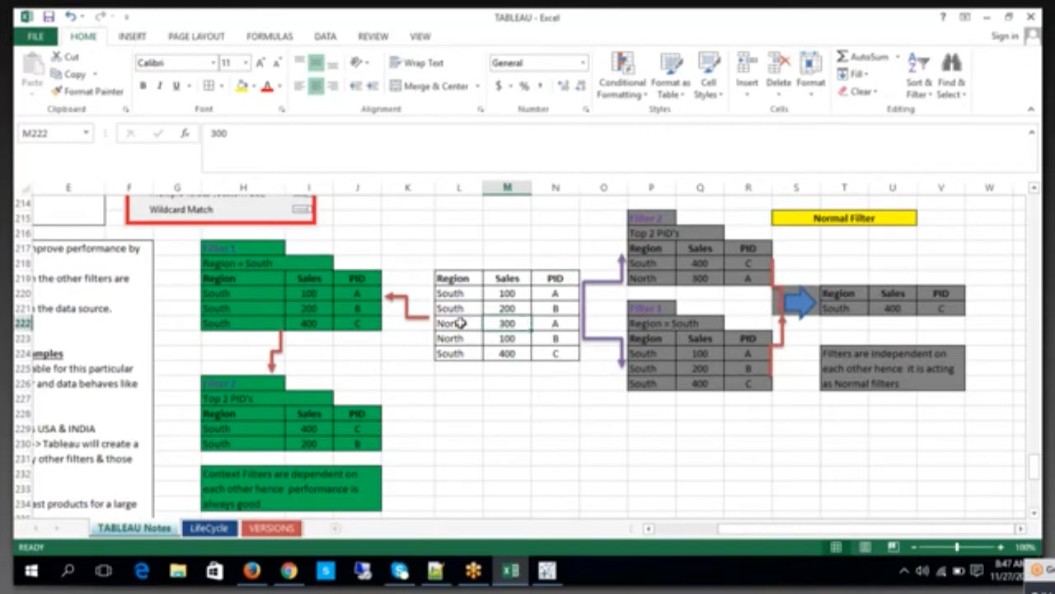
drag(462, 321, 547, 324)
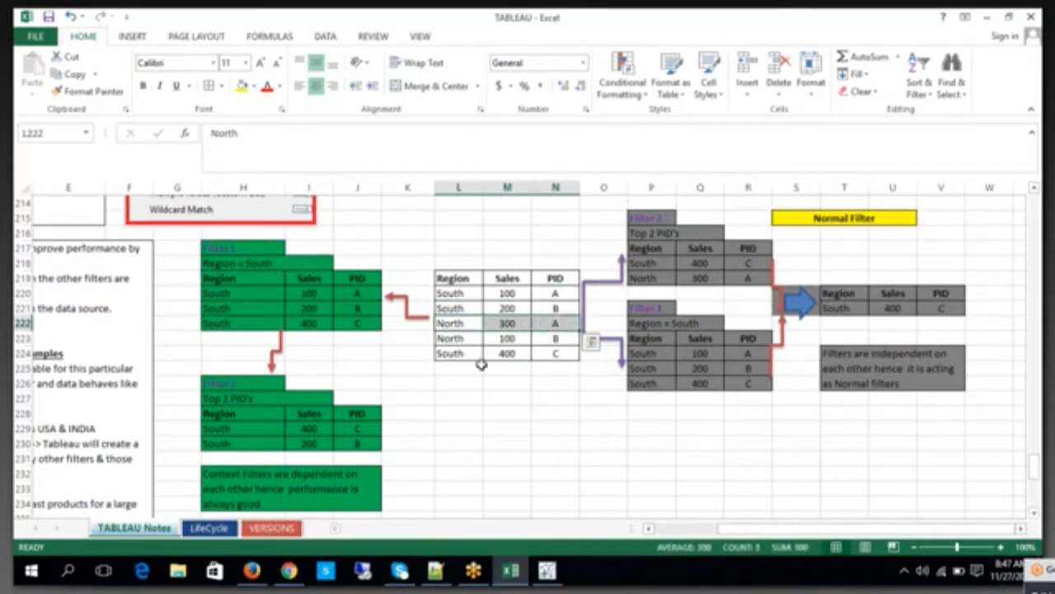
drag(459, 353, 549, 352)
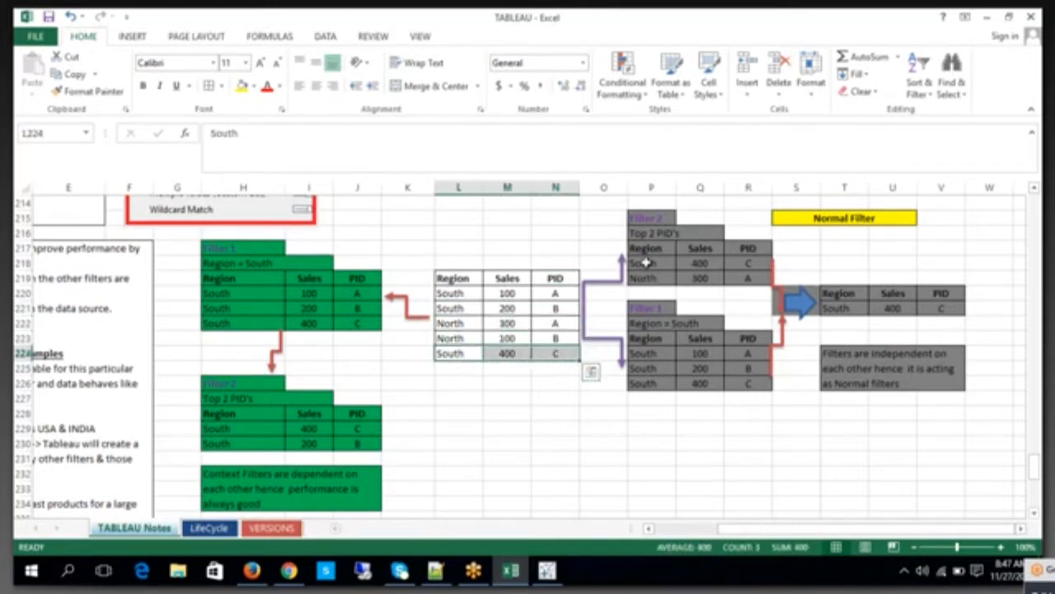
drag(649, 264, 736, 278)
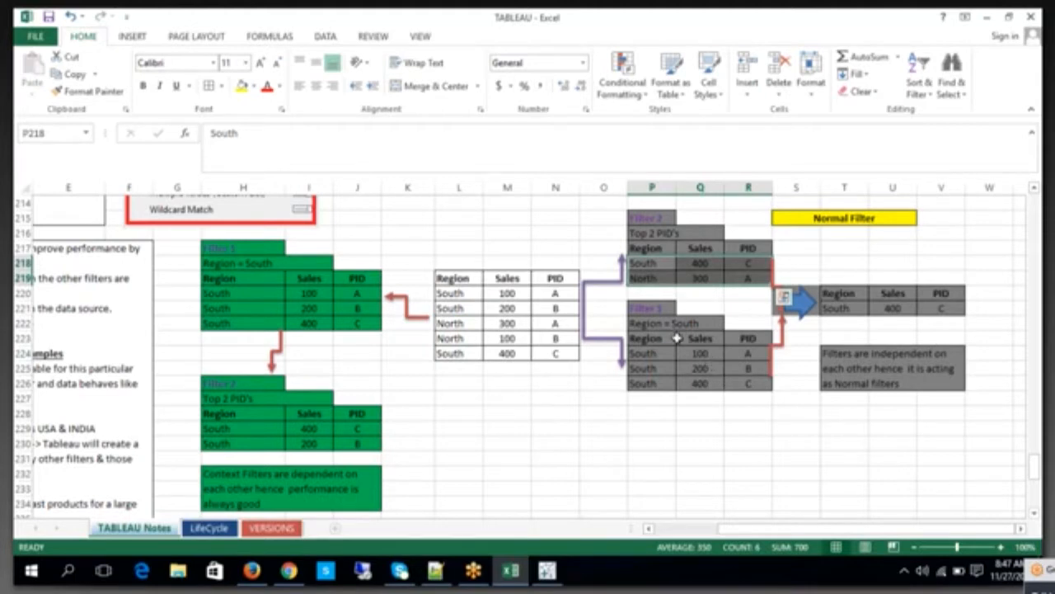
Step: Examine how the grey Filter 1 and Filter 2 tables combine into the normal filter result in T220:V221
click(555, 294)
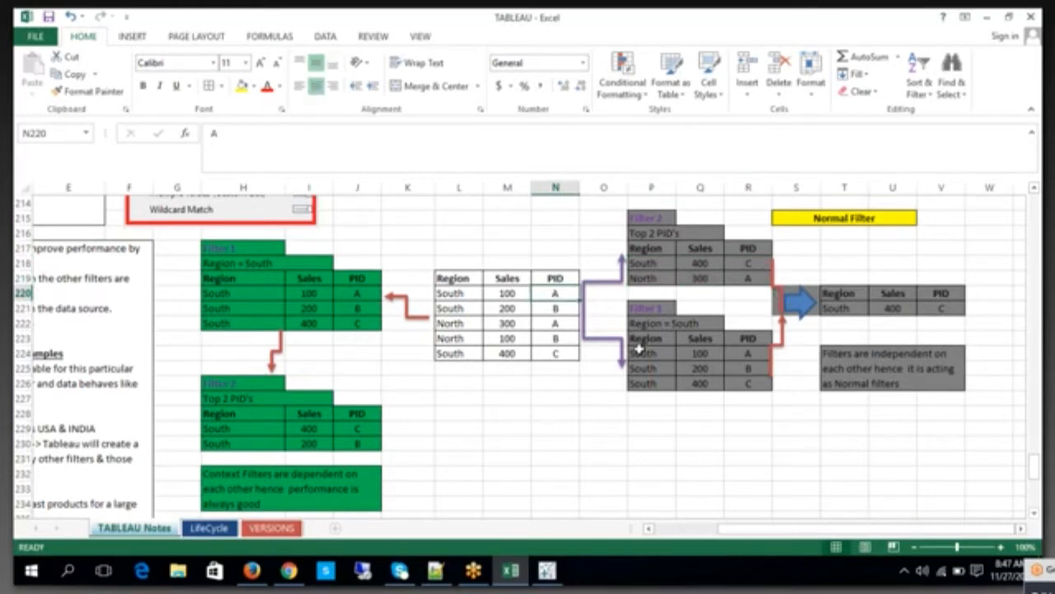
click(735, 454)
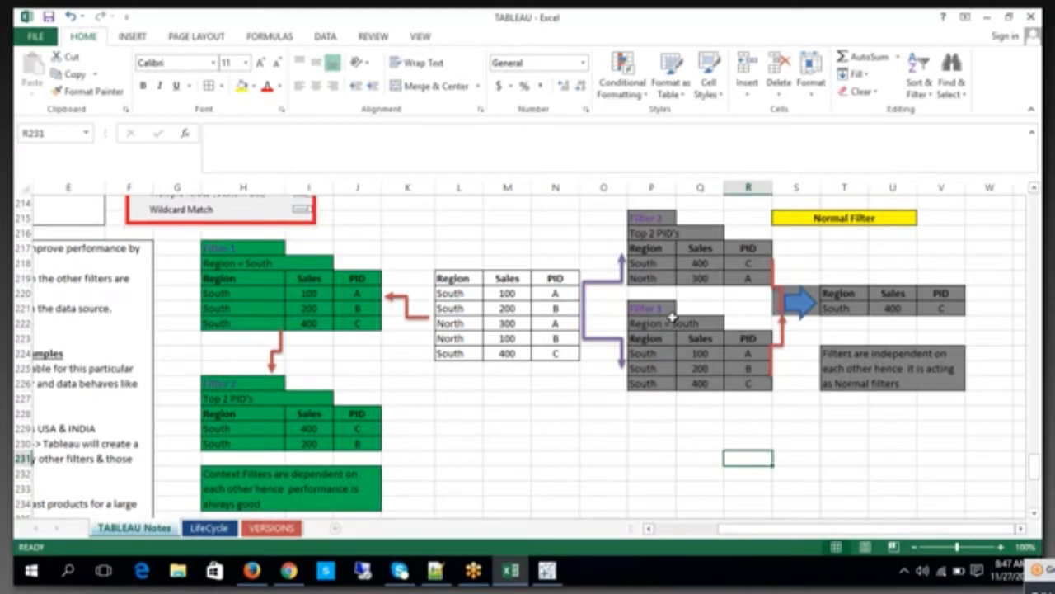
click(607, 276)
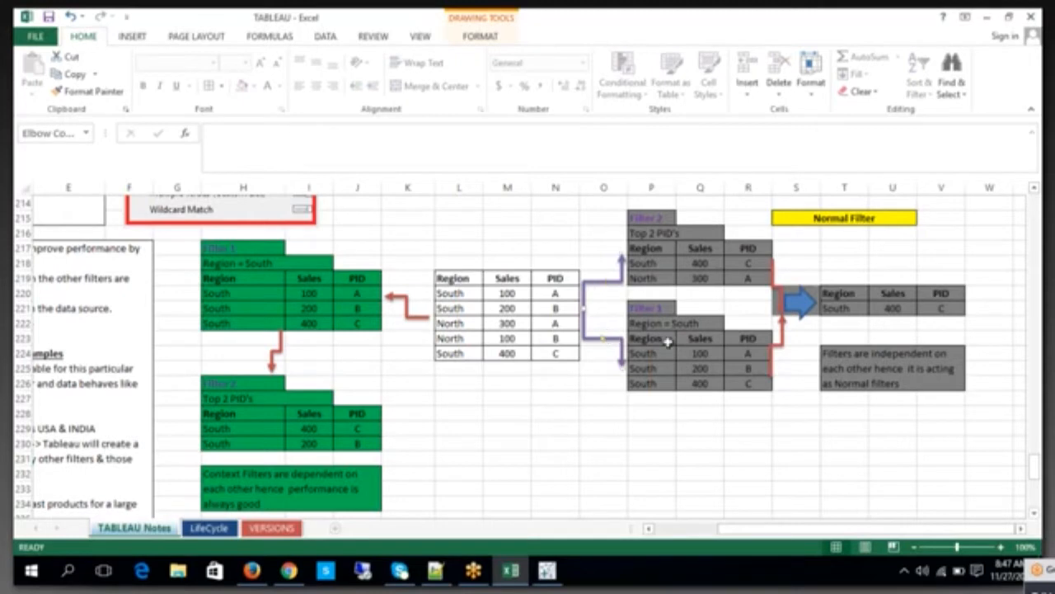
click(729, 428)
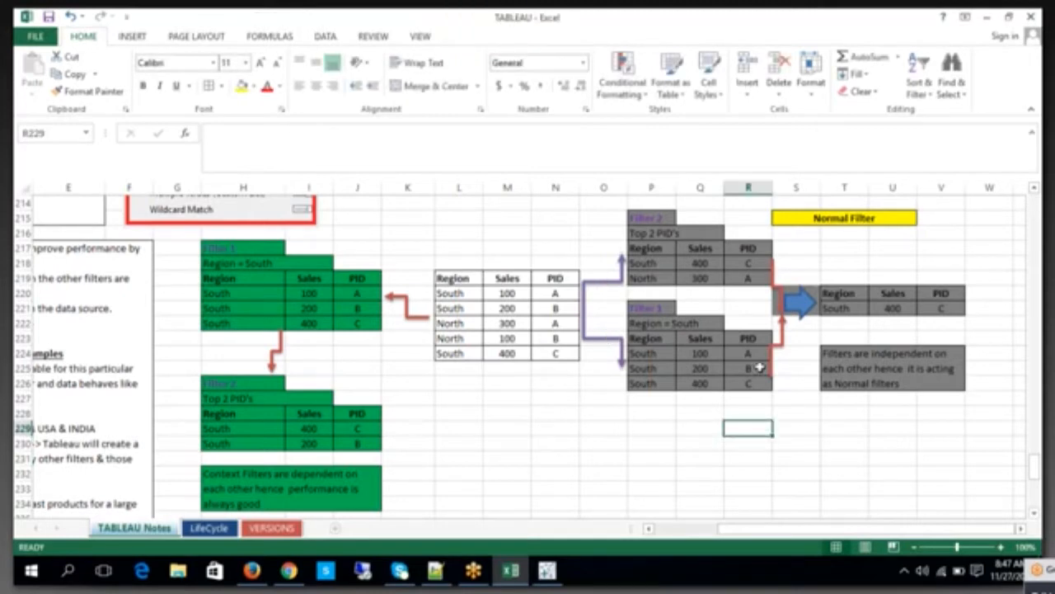
click(662, 233)
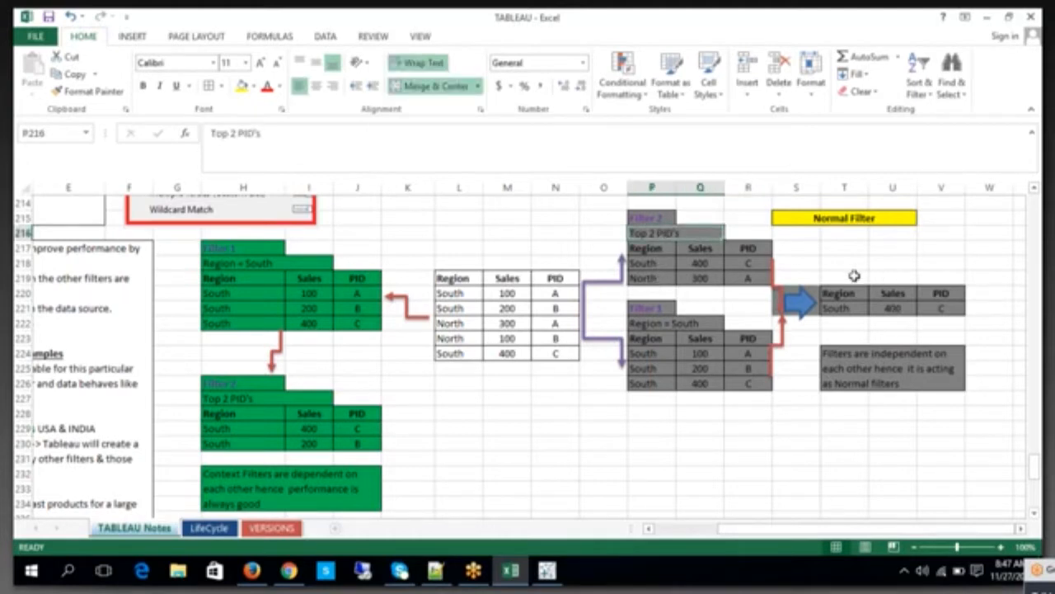
click(685, 247)
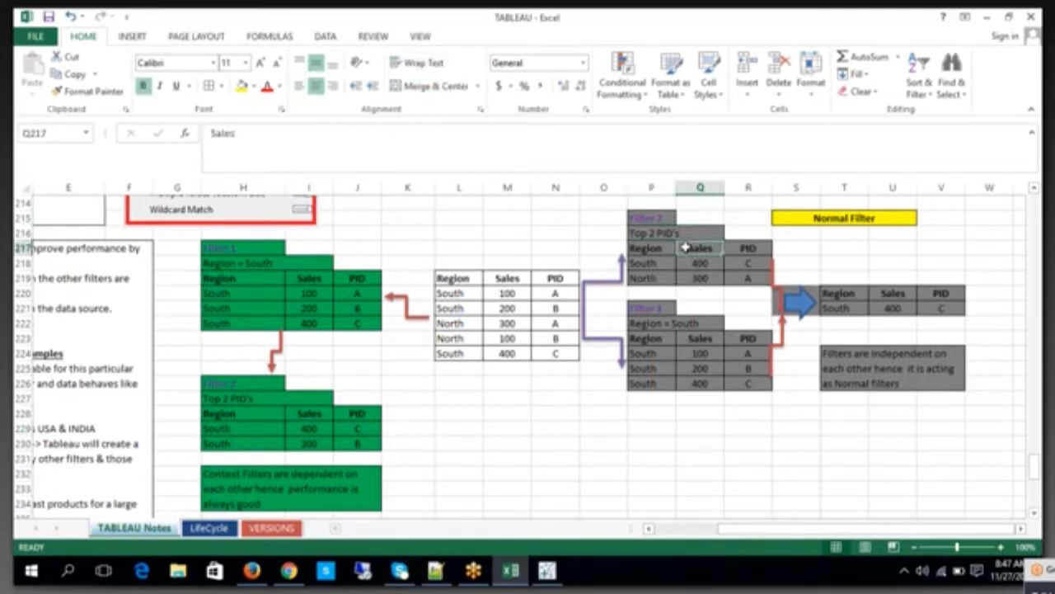
click(697, 356)
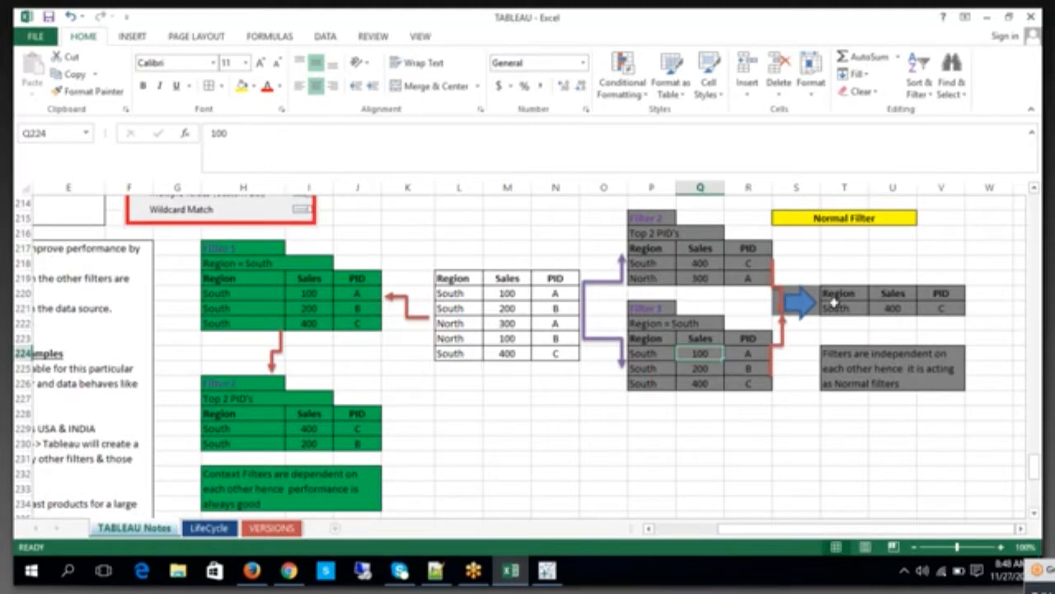
drag(951, 296, 845, 315)
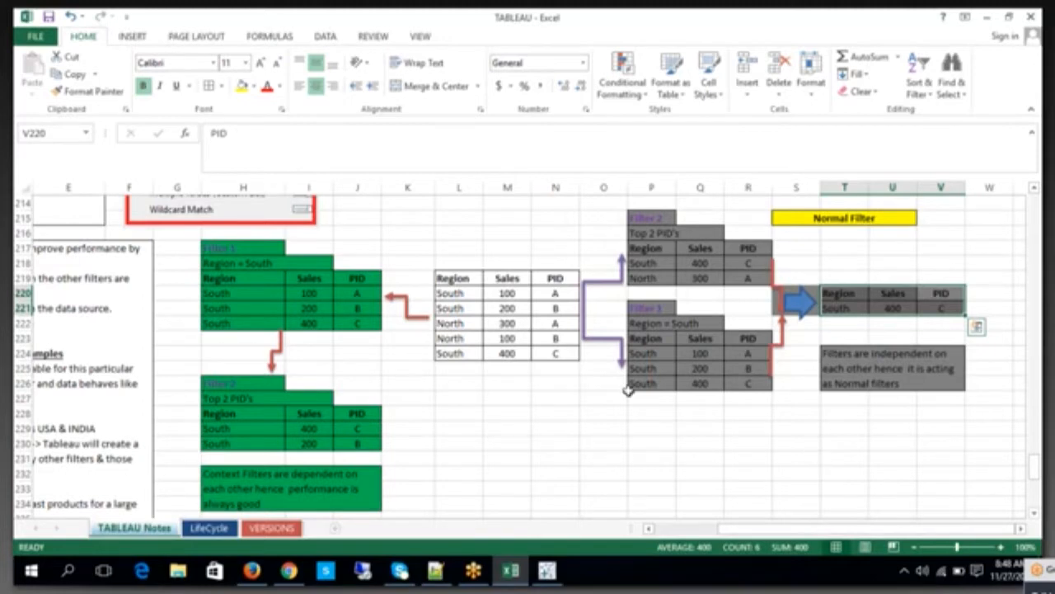
Step: Examine the South and North rows of the source table in L219:N224 and the connector leading to the grey filter tables
click(614, 287)
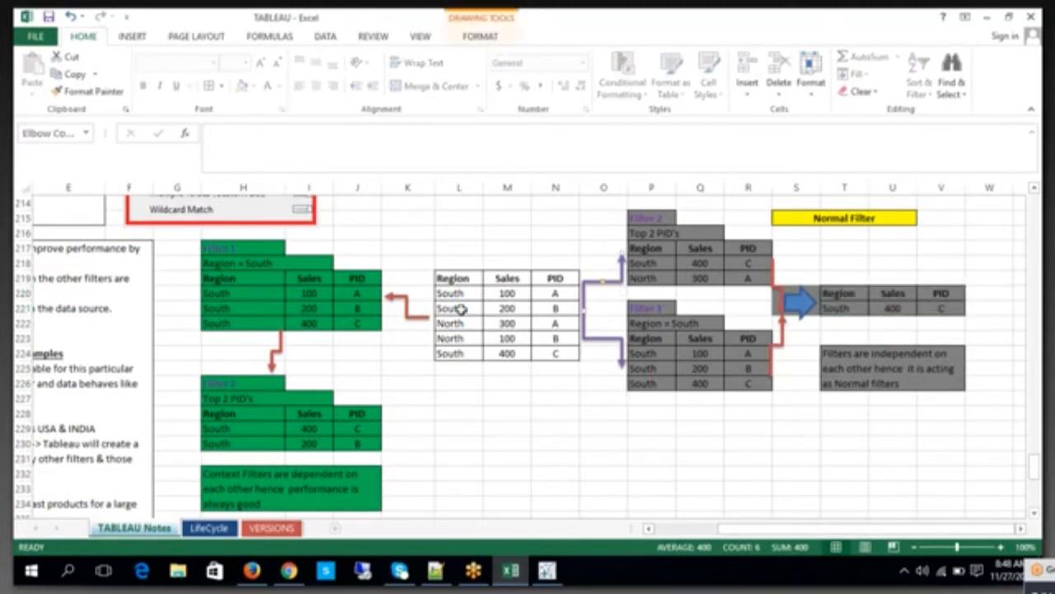
drag(449, 293, 569, 291)
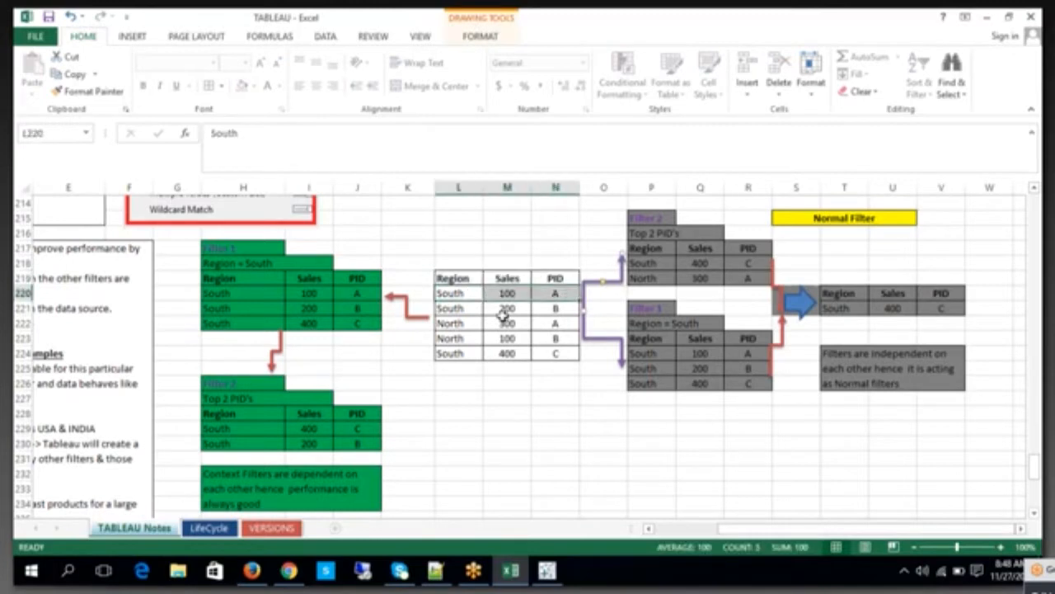
drag(452, 309, 573, 305)
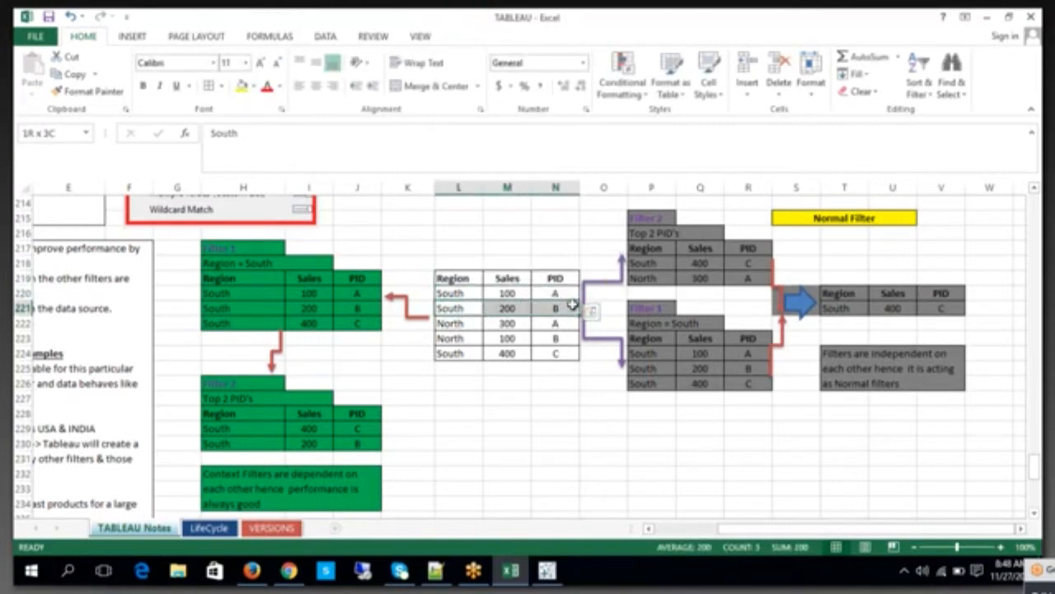
click(711, 429)
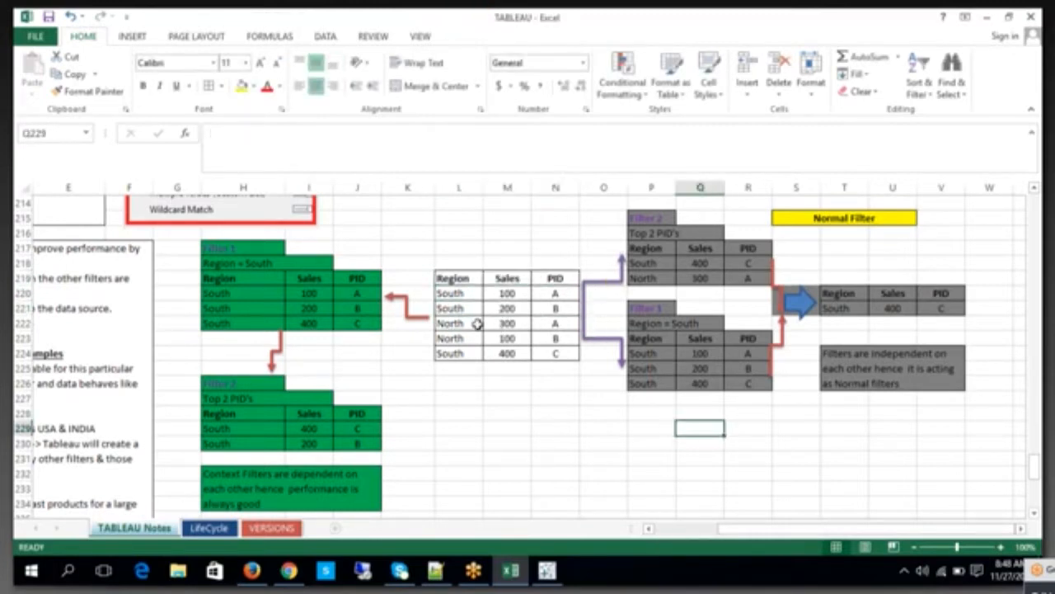
click(477, 323)
click(471, 309)
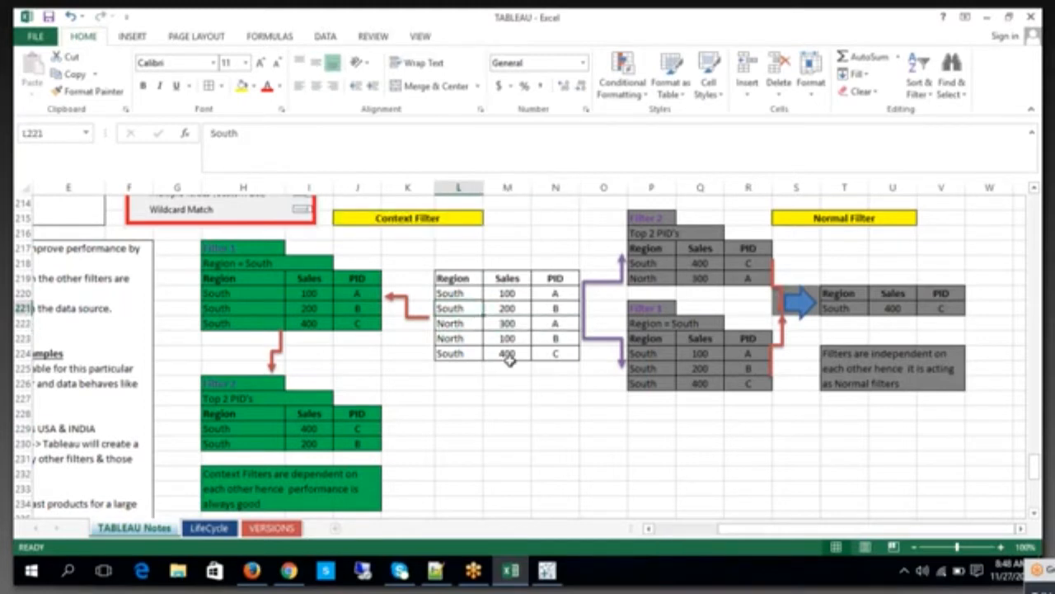
Step: Compare the full source table with the green Filter 1 label and its South rows in H220:J222
drag(460, 280, 554, 354)
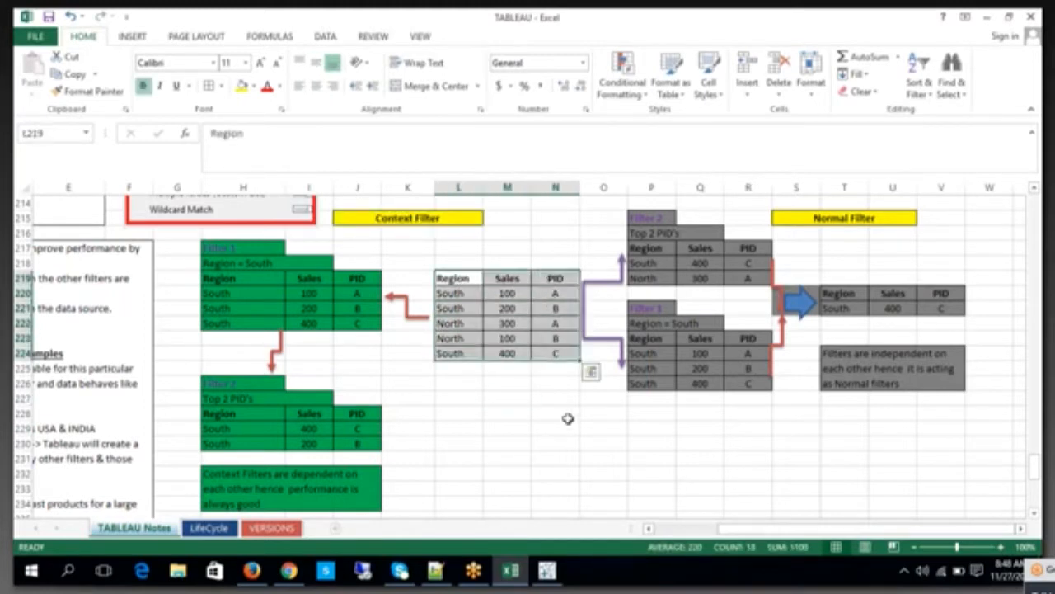
click(568, 418)
click(252, 248)
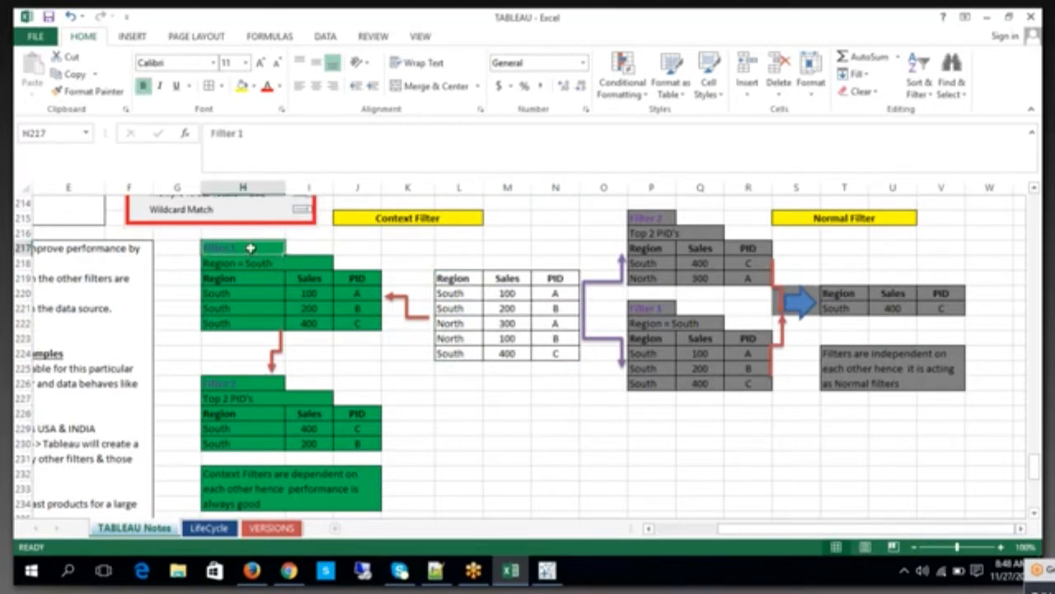
double_click(252, 247)
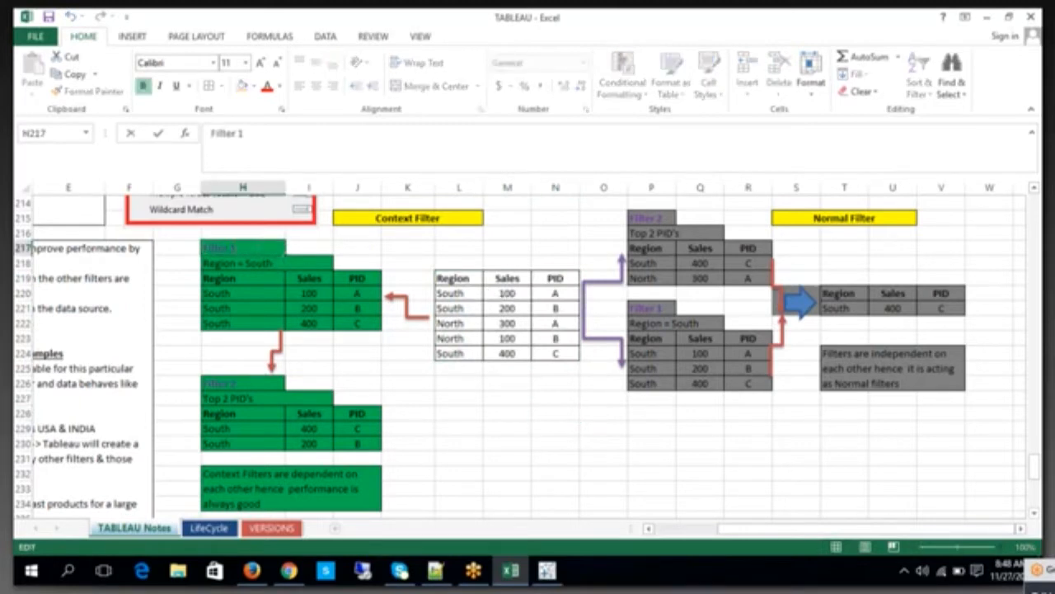
click(518, 429)
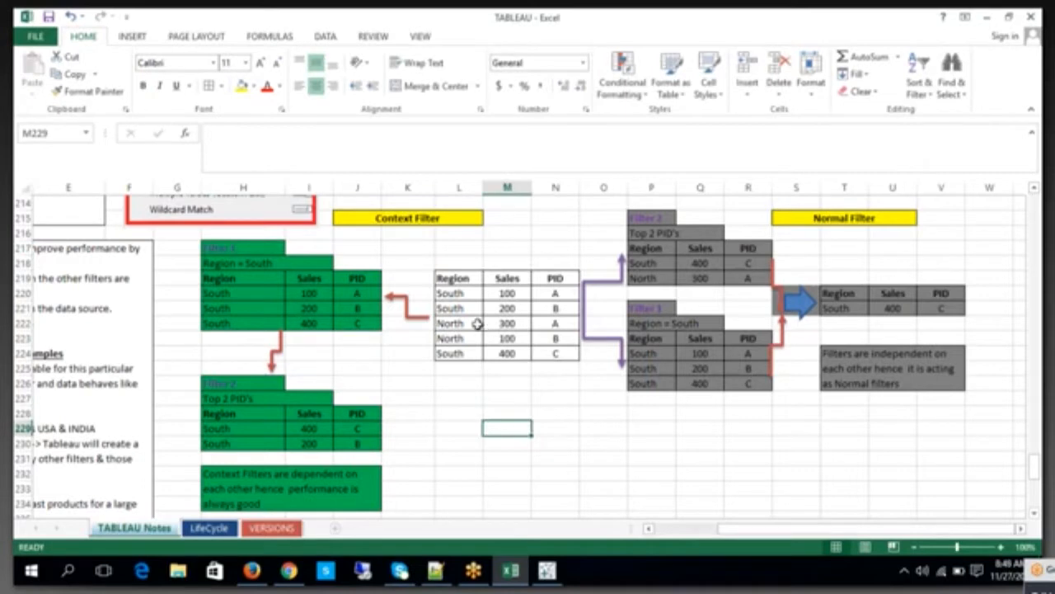
drag(231, 292, 362, 322)
click(449, 392)
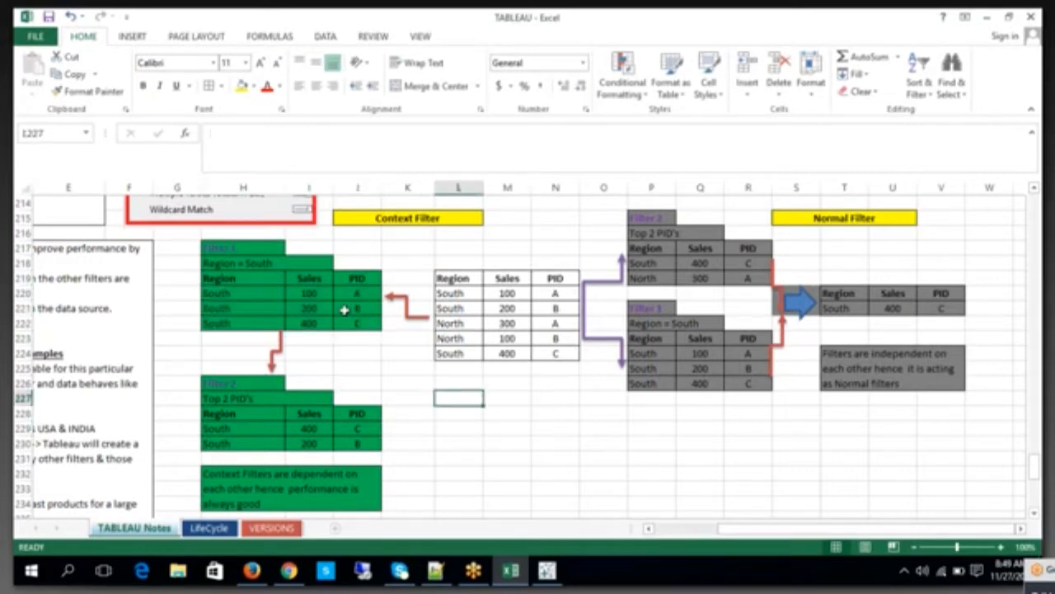
Step: Compare the Sales column and full extent of the green Filter 1 table with the first data row of green Filter 2
click(294, 280)
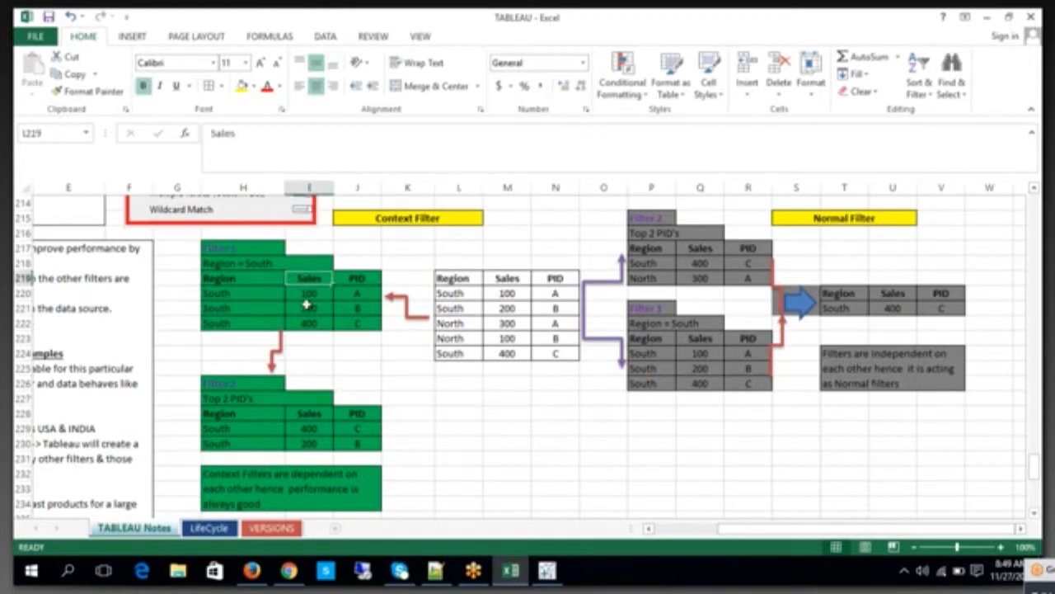
click(232, 430)
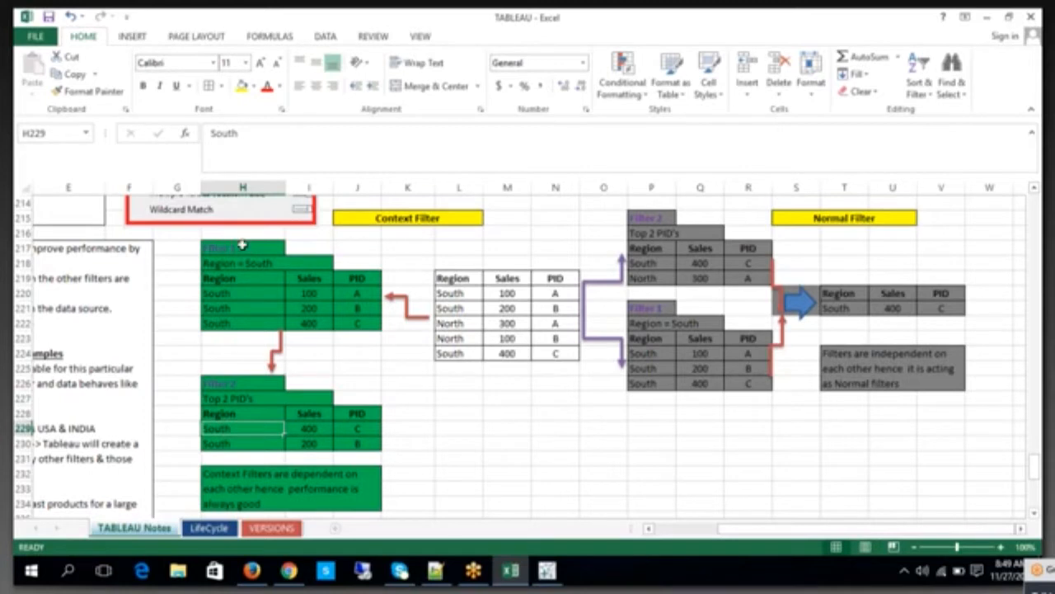
drag(243, 247, 371, 334)
click(472, 414)
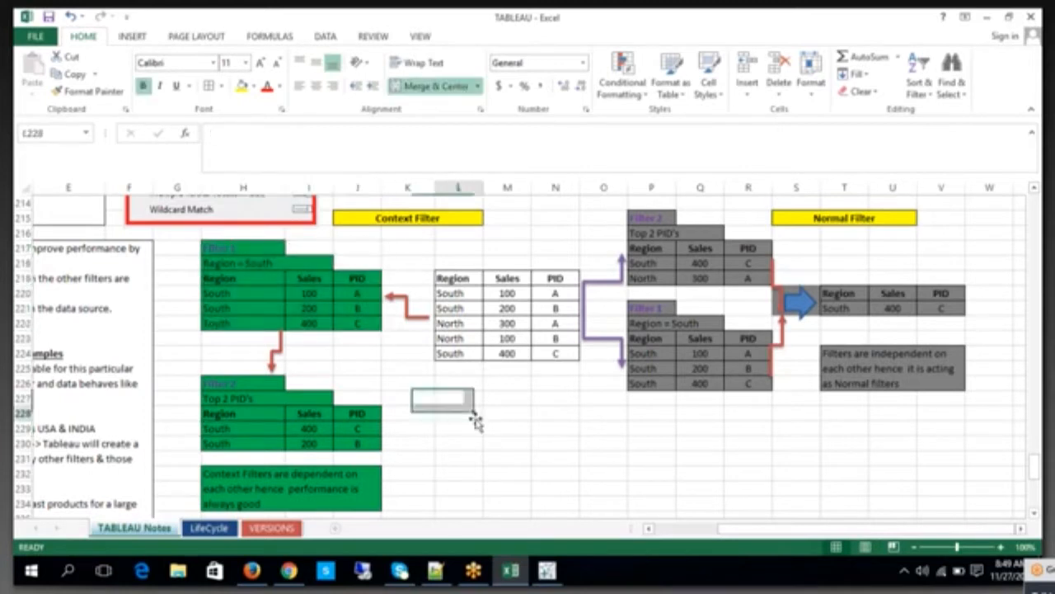
Step: Examine the Region = South condition of green Filter 1 and the Top 2 PID's condition of green Filter 2
click(286, 265)
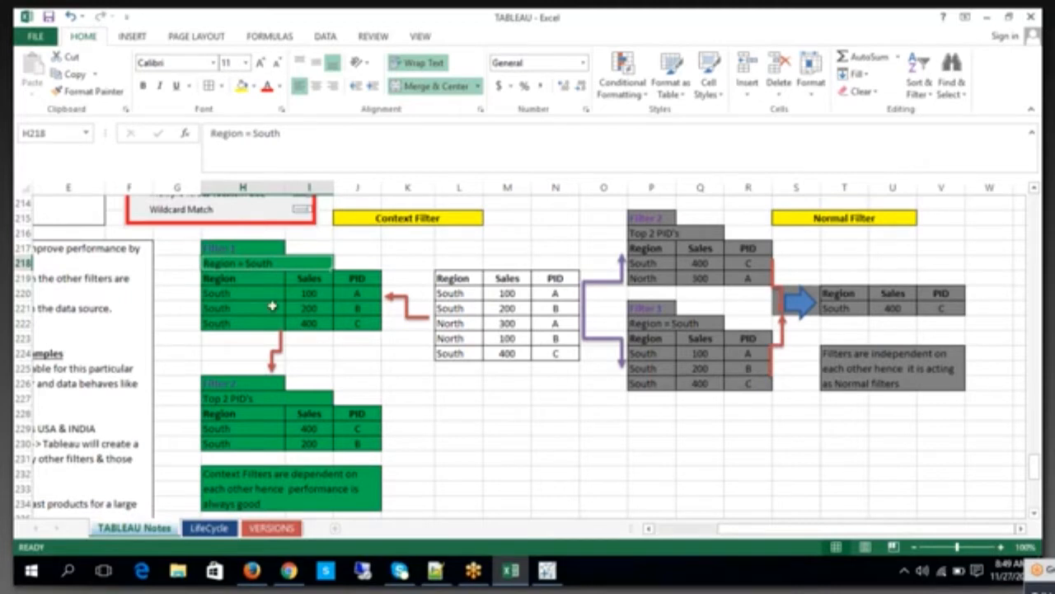
double_click(282, 263)
drag(277, 263, 174, 259)
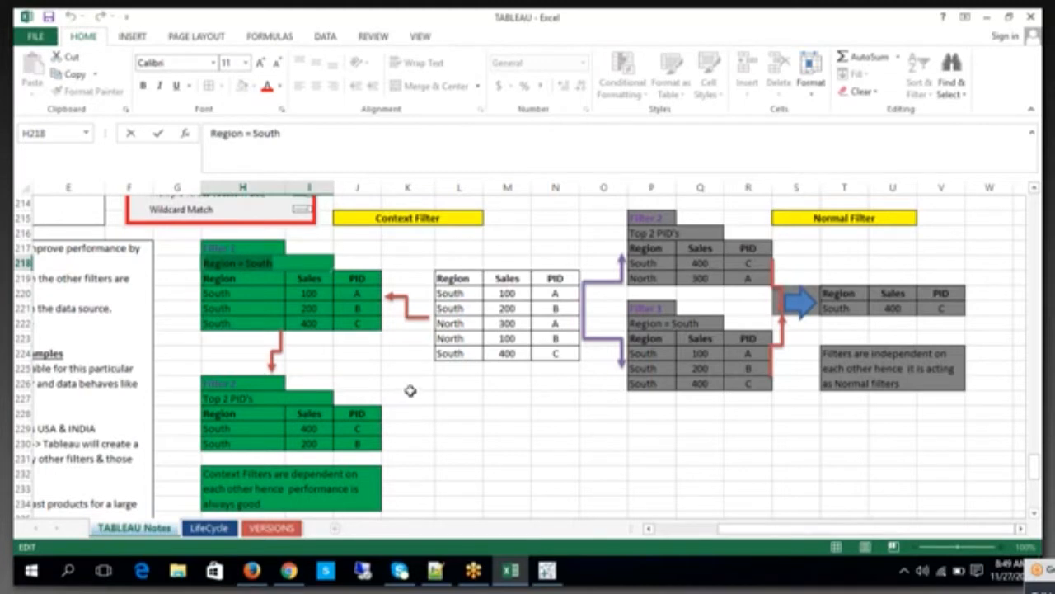
click(259, 400)
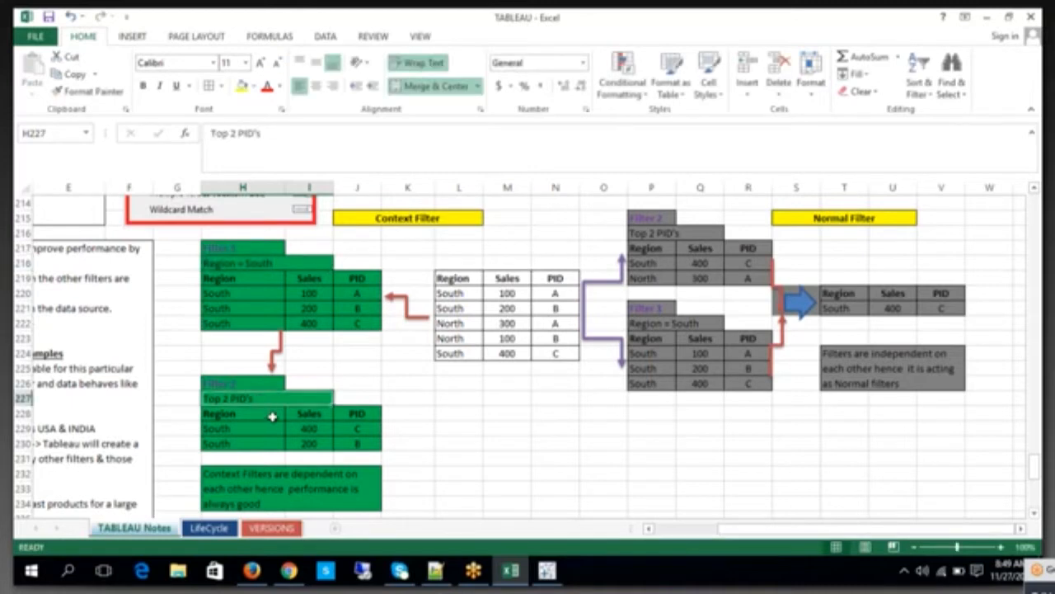
click(254, 384)
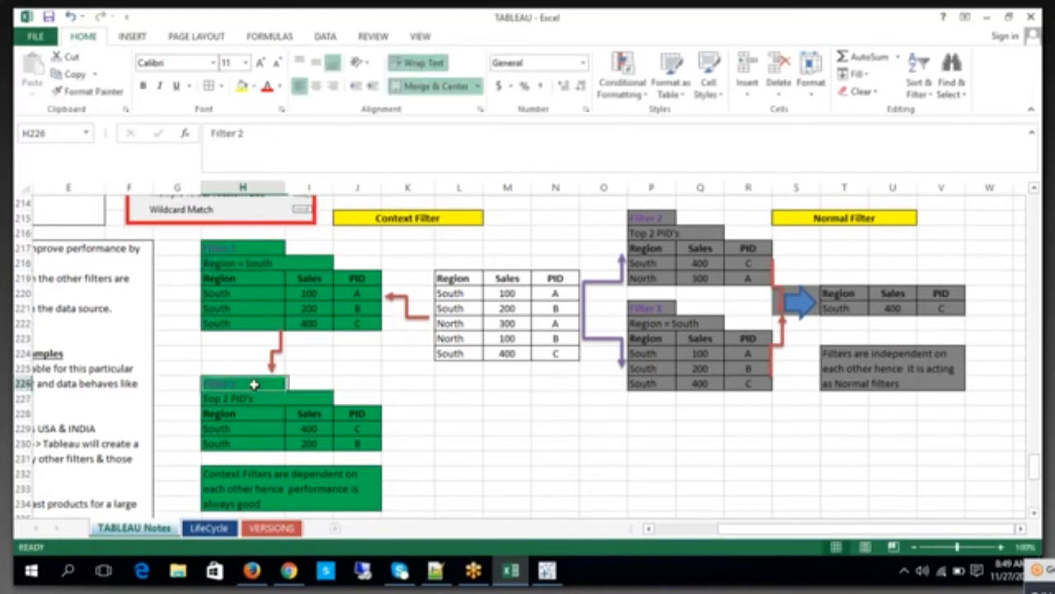
click(542, 281)
click(272, 413)
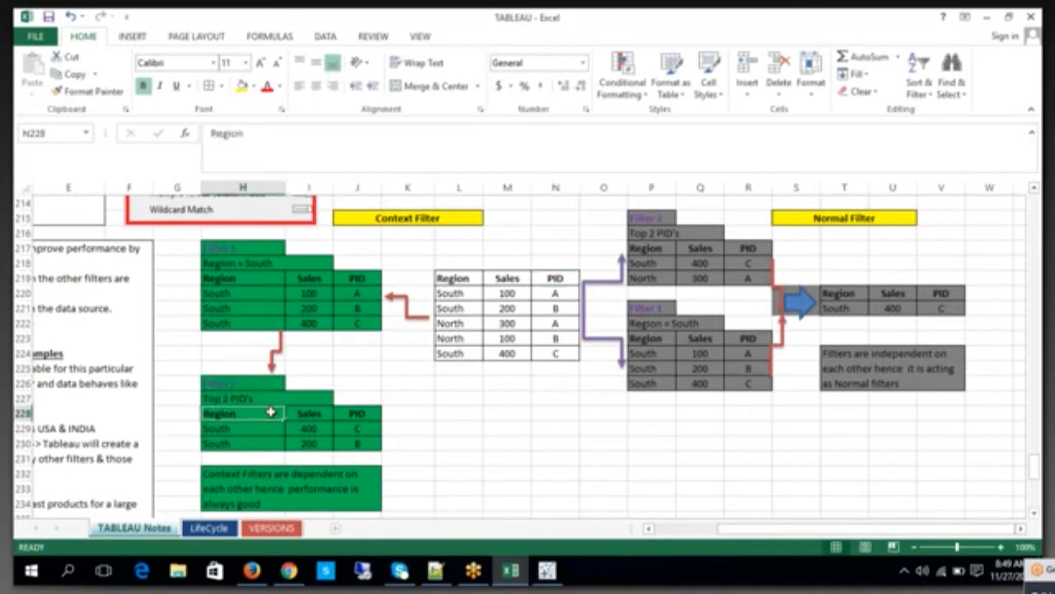
Step: Compare the green Filter 1 table with the 400 and 200 sales rows kept in the green Filter 2 table
click(272, 277)
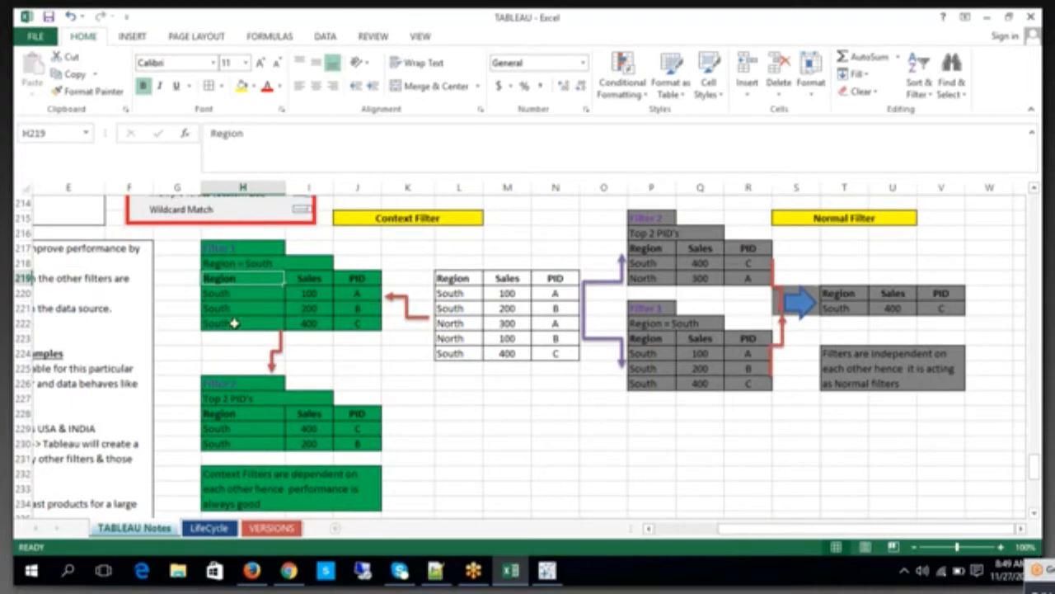
drag(271, 428, 306, 444)
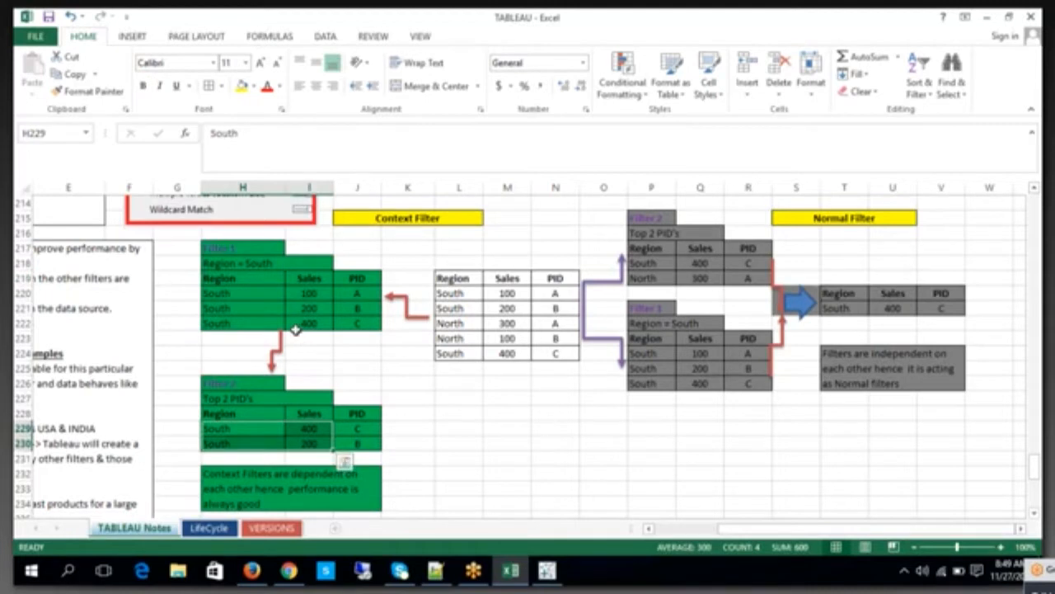
drag(231, 400, 356, 444)
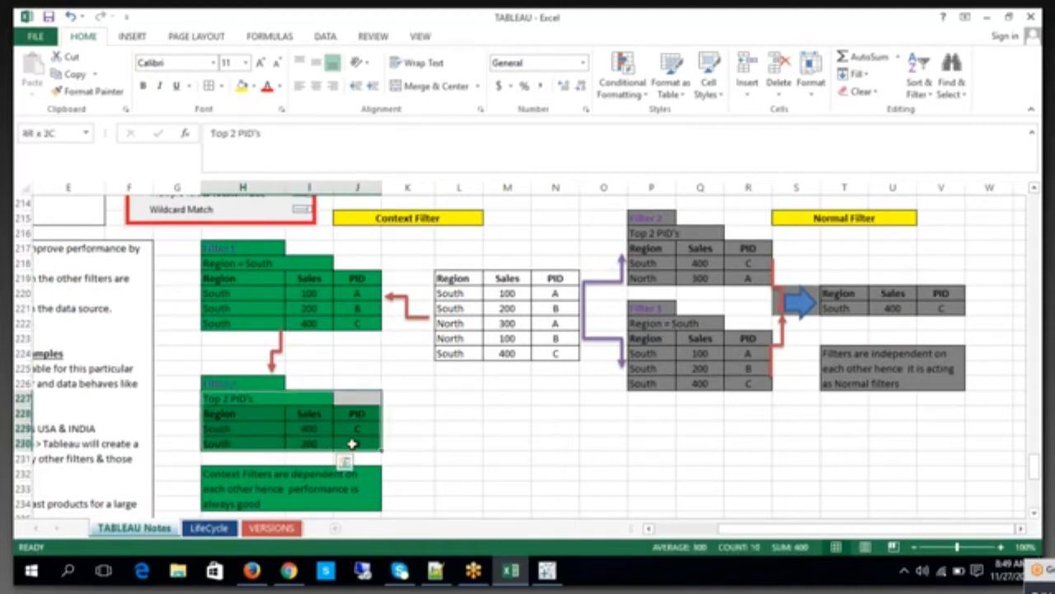
click(417, 455)
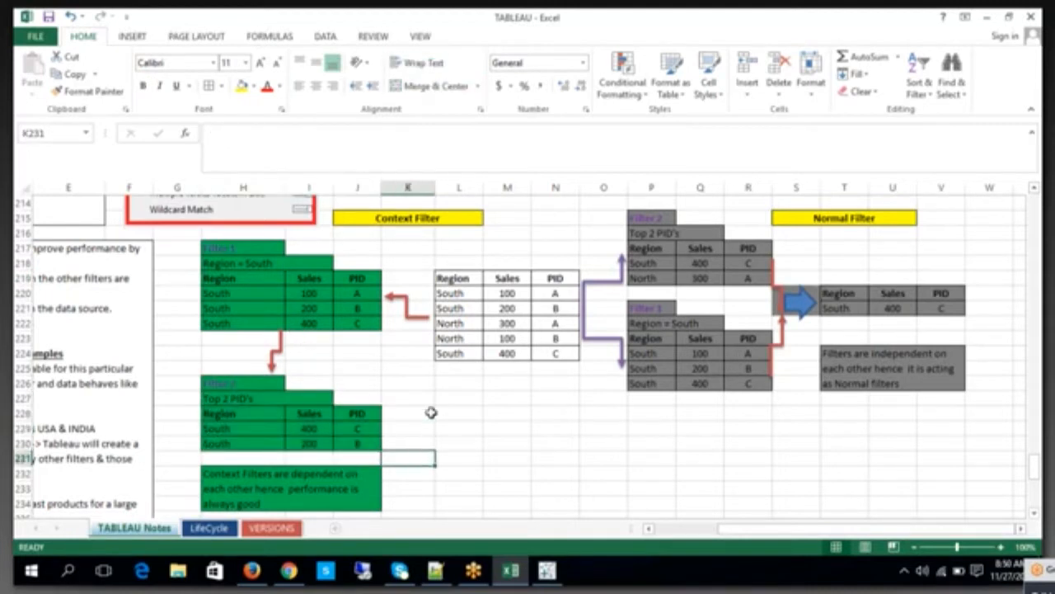
Step: Compare the source table with the green Filter 1 and Filter 2 tables to see which data Filter 2 works on
click(322, 277)
click(476, 275)
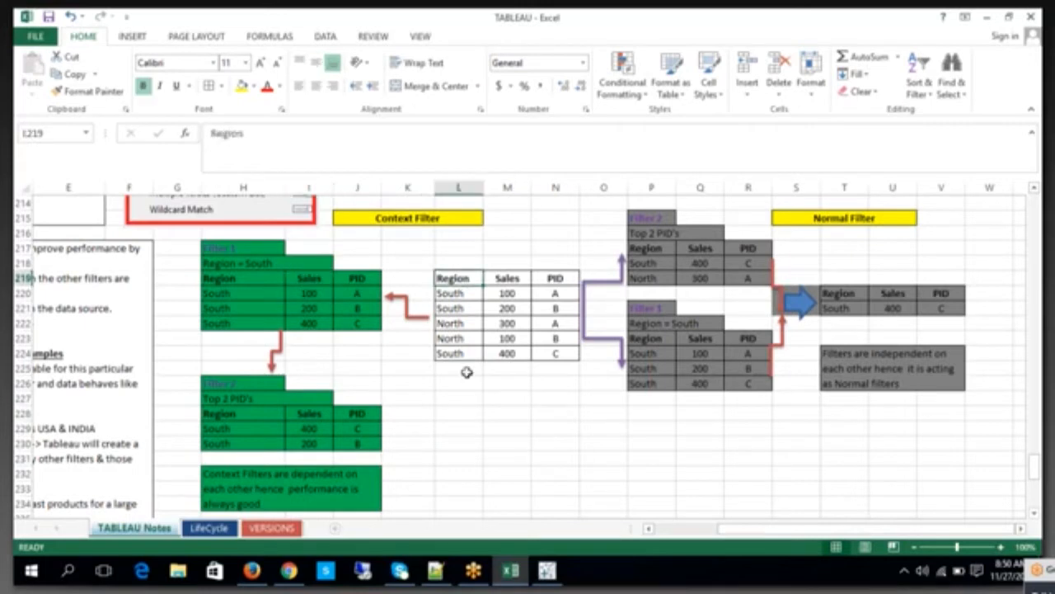
click(273, 427)
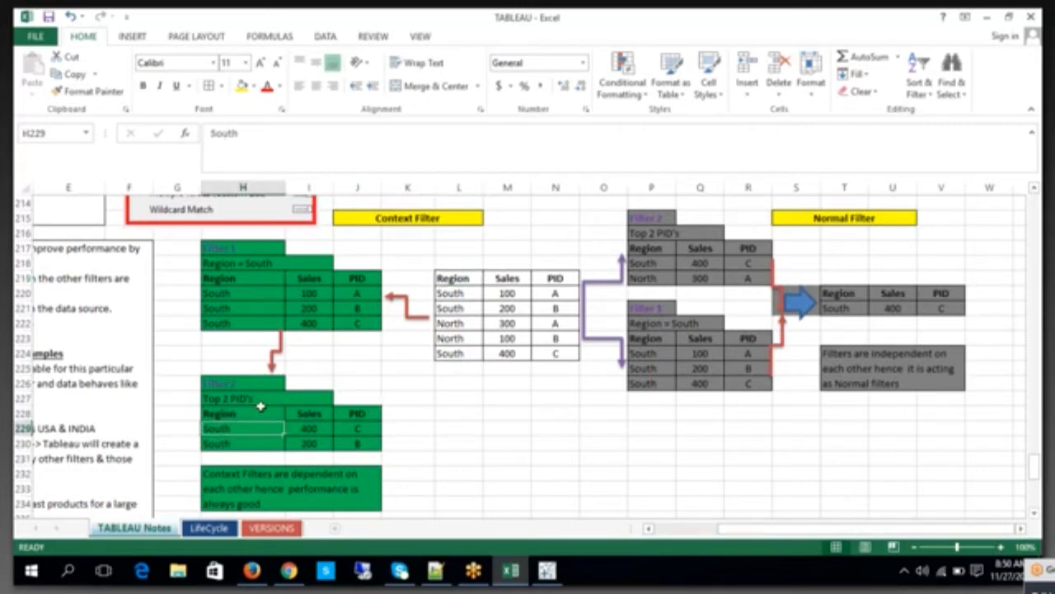
click(262, 412)
drag(240, 294, 249, 285)
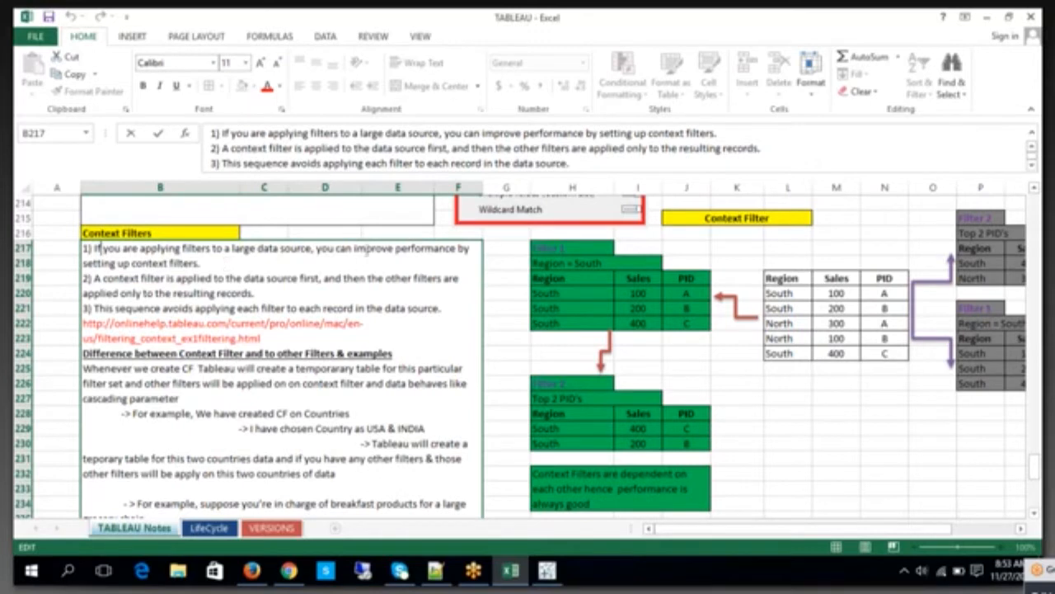
Step: Highlight "A context filter is applied to the data source first" in note 2 and compare it with the source and green Filter 1 tables
drag(201, 263, 319, 279)
click(102, 280)
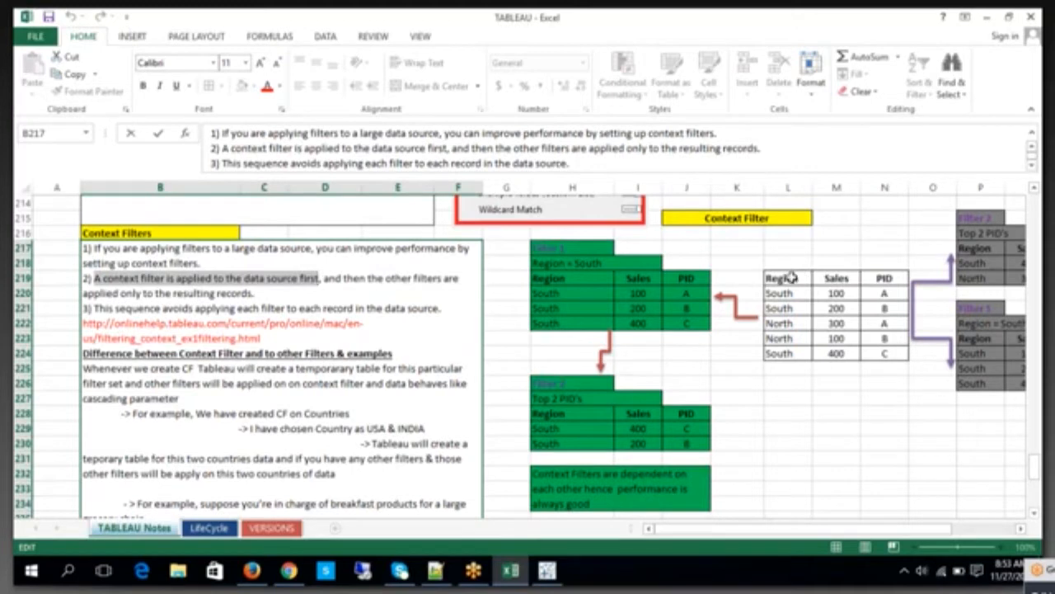
drag(785, 278, 885, 352)
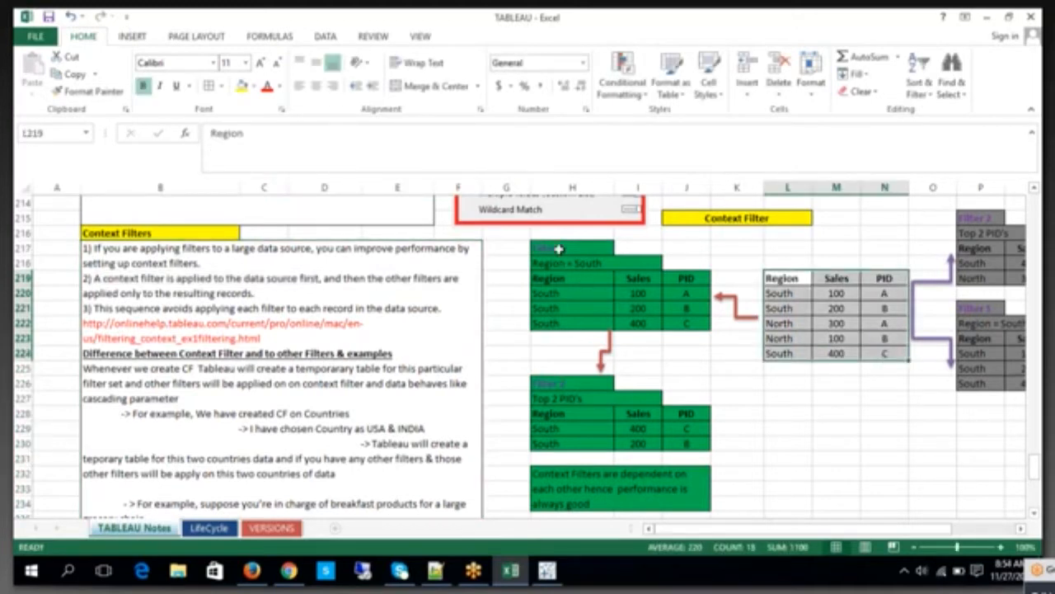
drag(558, 248, 678, 324)
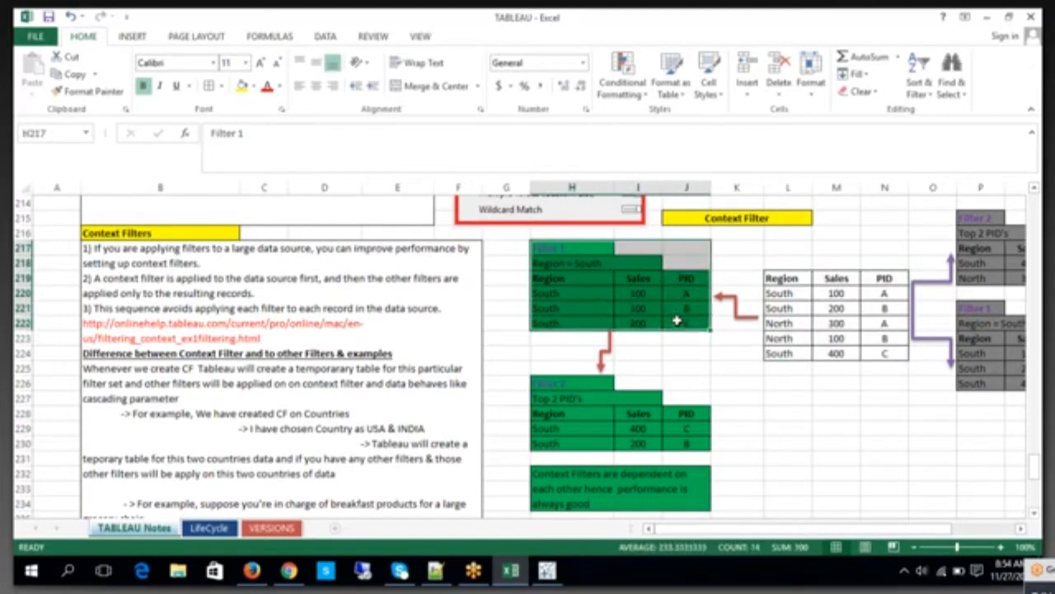
Step: Relate the rest of note 2, on other filters using only the resulting records, to the green Top 2 PID's condition and Filter 1 rows
double_click(326, 278)
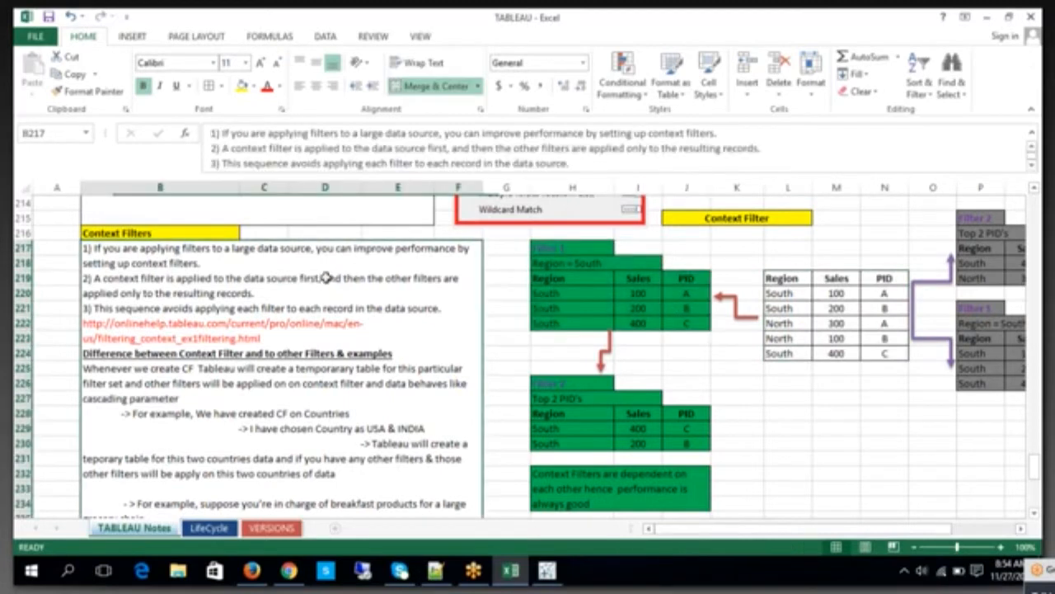
click(582, 398)
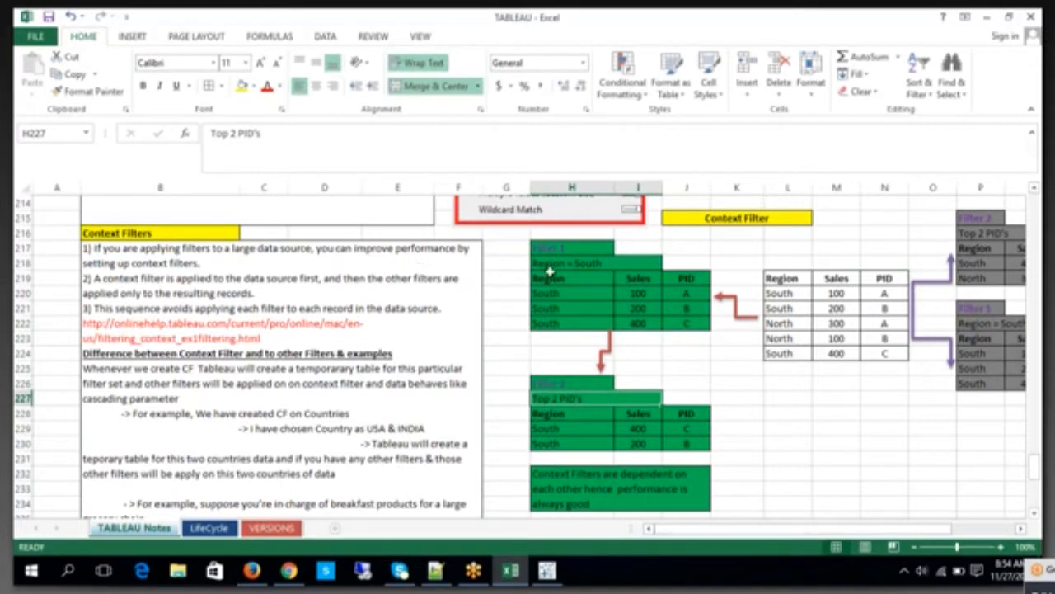
drag(549, 266, 683, 326)
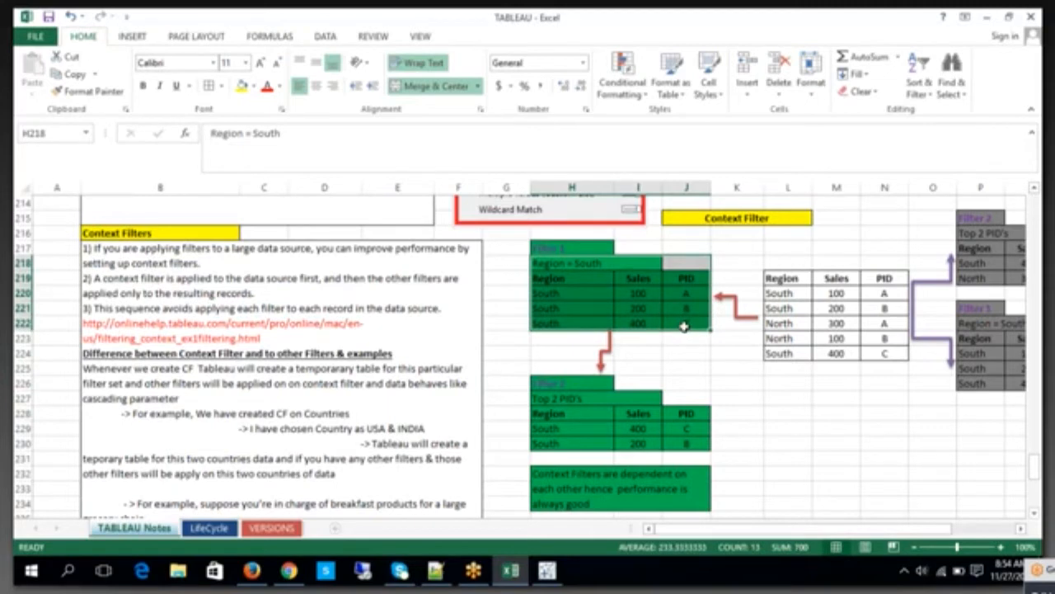
Step: Trace the context filter sequence through the source table, the green Filter 1 label and the Filter 2 table in H226:J230
click(785, 278)
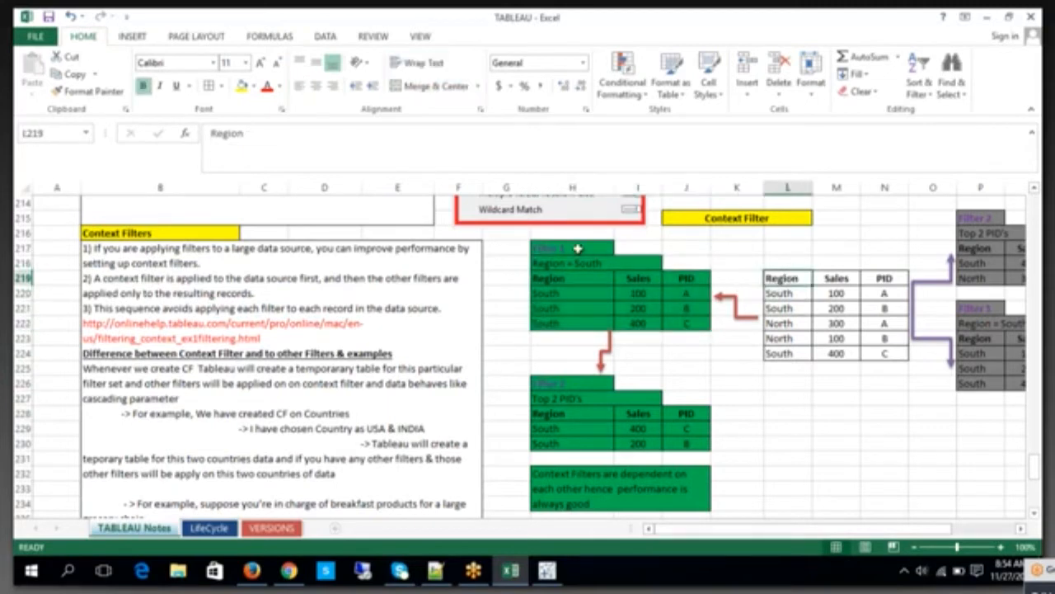
click(578, 248)
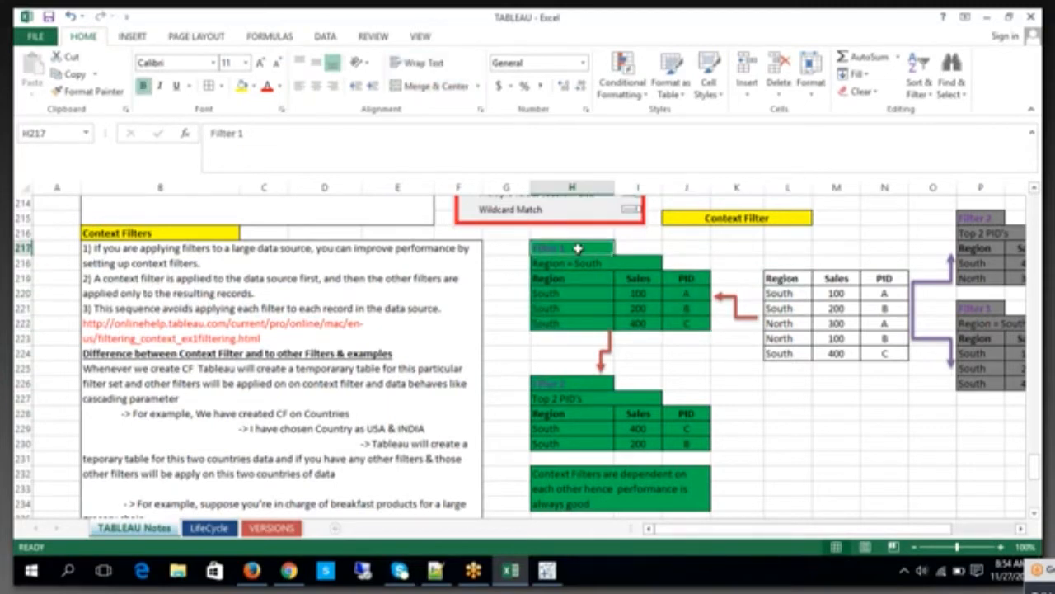
drag(548, 386, 676, 442)
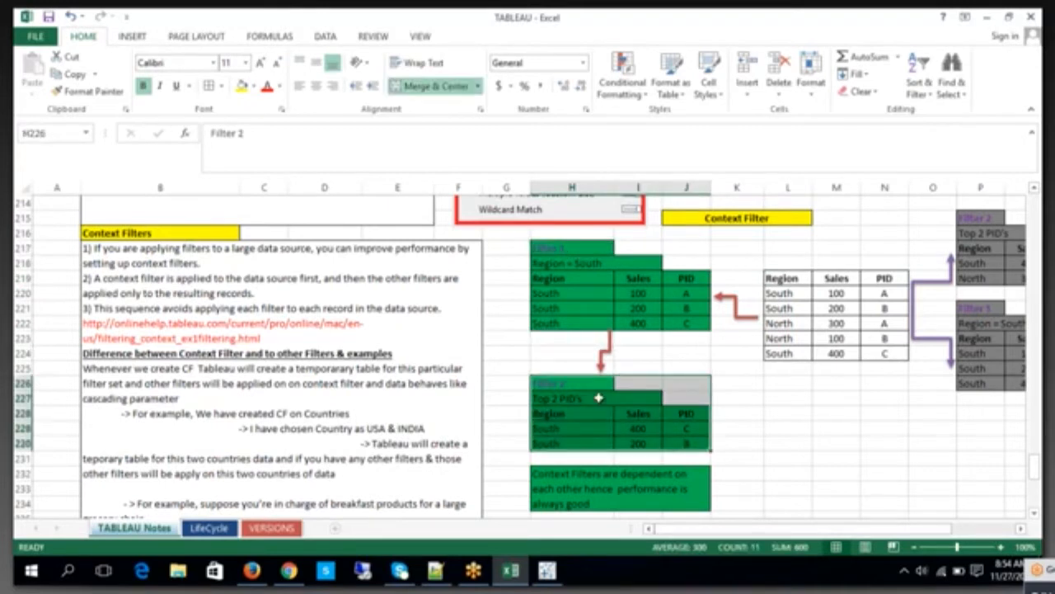
click(600, 398)
drag(795, 278, 887, 353)
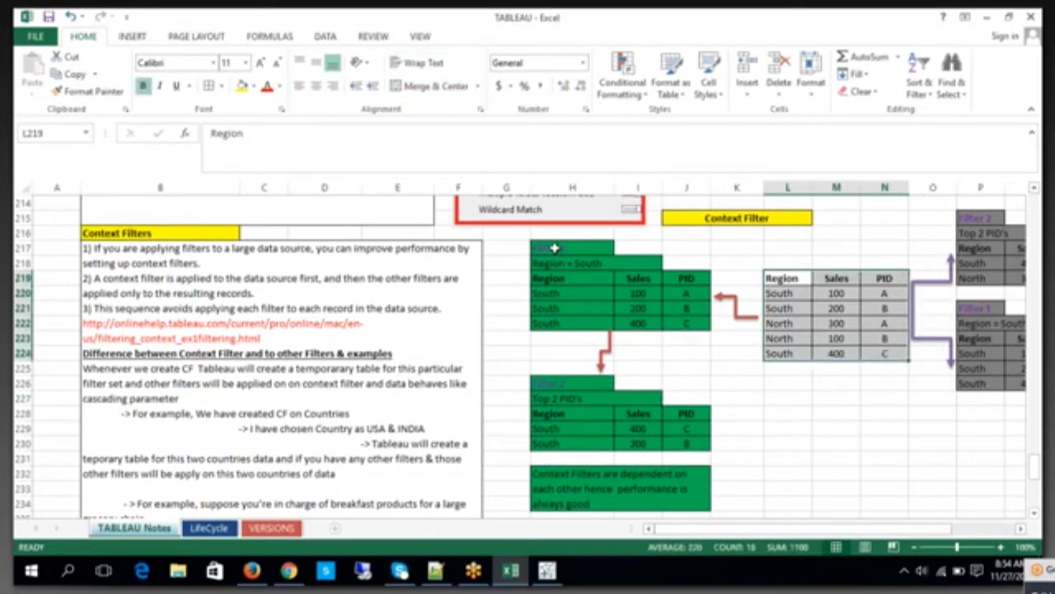
Step: Review the green Filter 1 table, and shift the note starting "Context Filters are dependent on" down to begin at row 240
drag(554, 247, 688, 324)
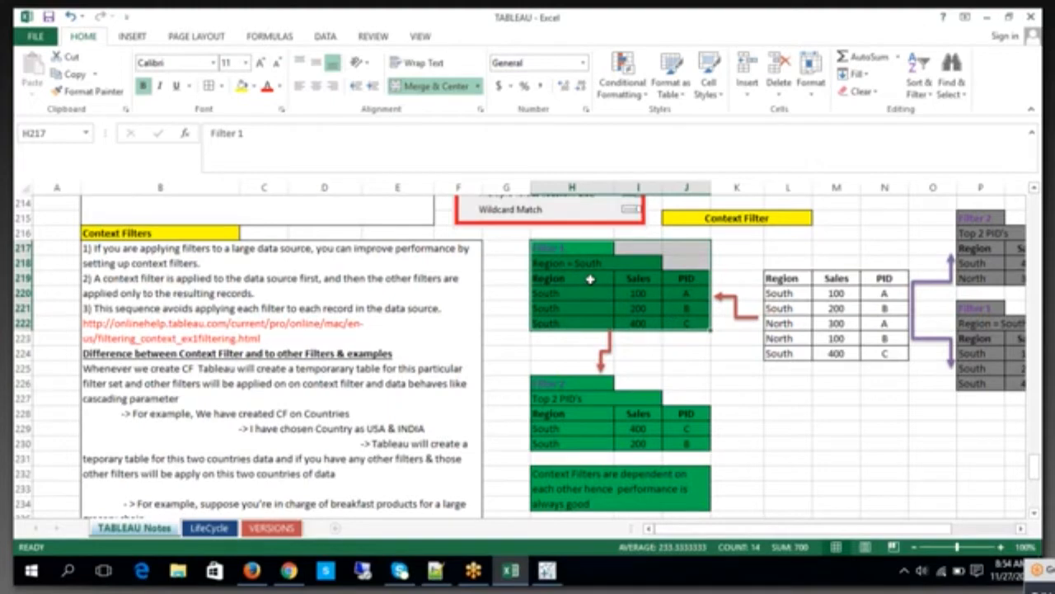
scroll(591, 280, down, 5)
click(728, 366)
scroll(575, 436, up, 6)
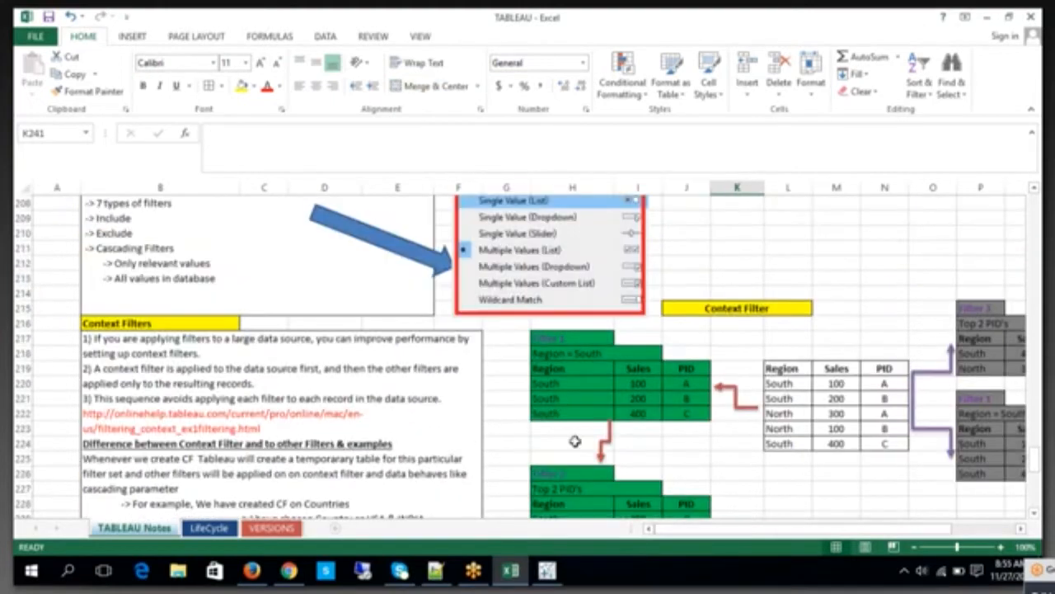
Step: Copy the green Filter 2 label from H226 to H233 and change the copy to "Filter 3"
scroll(577, 413, down, 2)
click(581, 388)
key(ctrl+c)
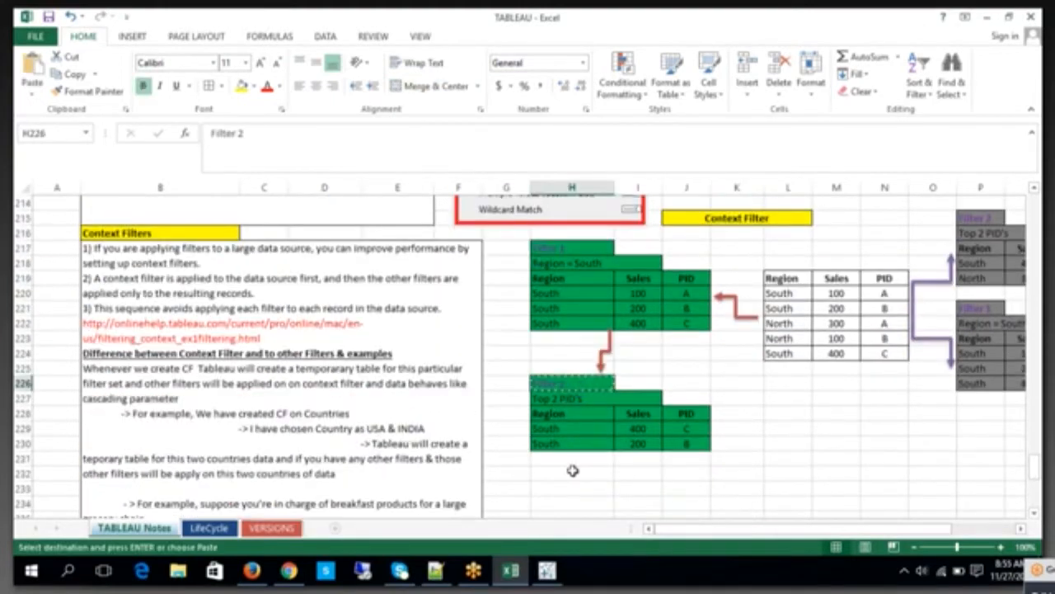
click(575, 486)
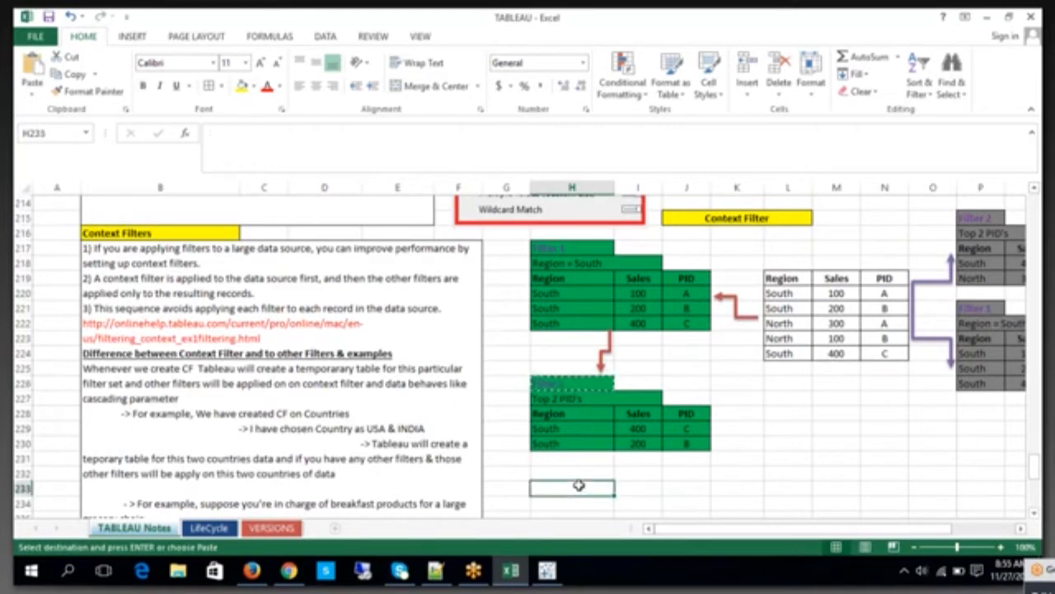
key(ctrl+v)
scroll(572, 438, down, 2)
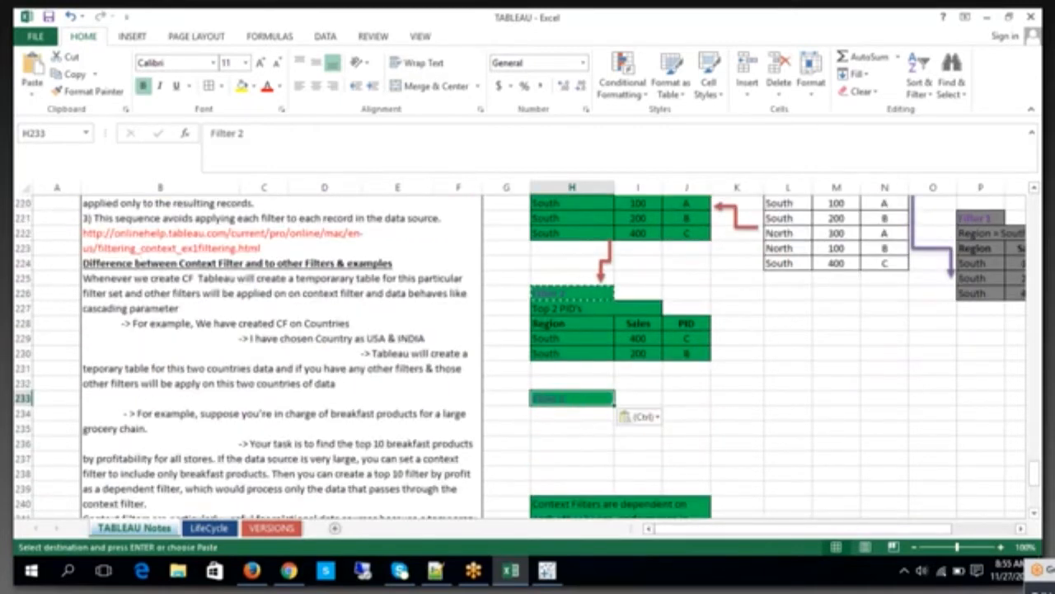
double_click(579, 400)
key(BackSpace)
key(BackSpace)
text(3)
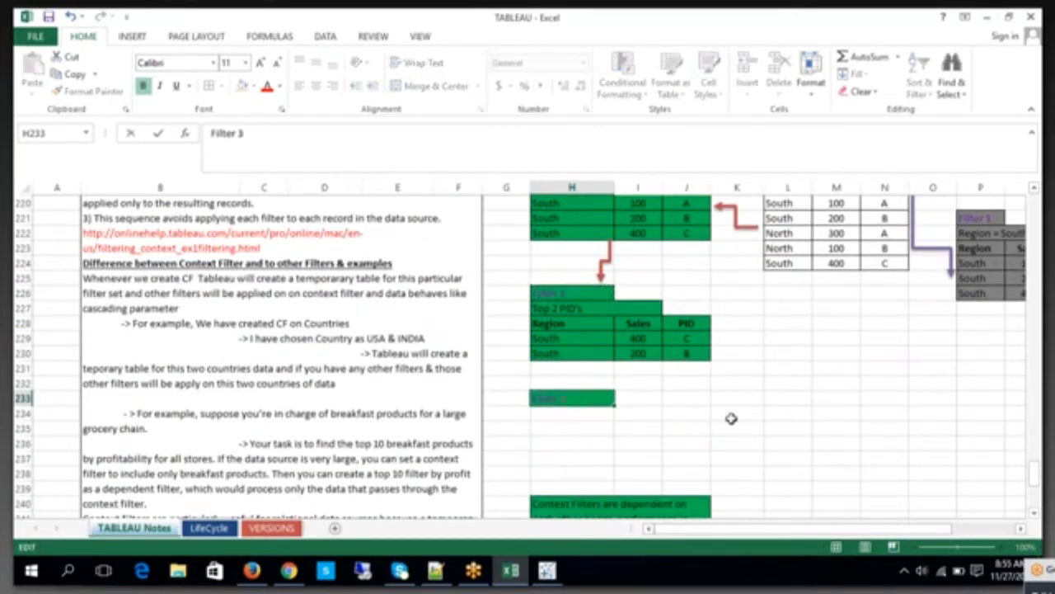
click(730, 415)
Step: Copy the green "Top 2 PID's" condition to H234 and change the copy to "Sales = 200"
click(602, 312)
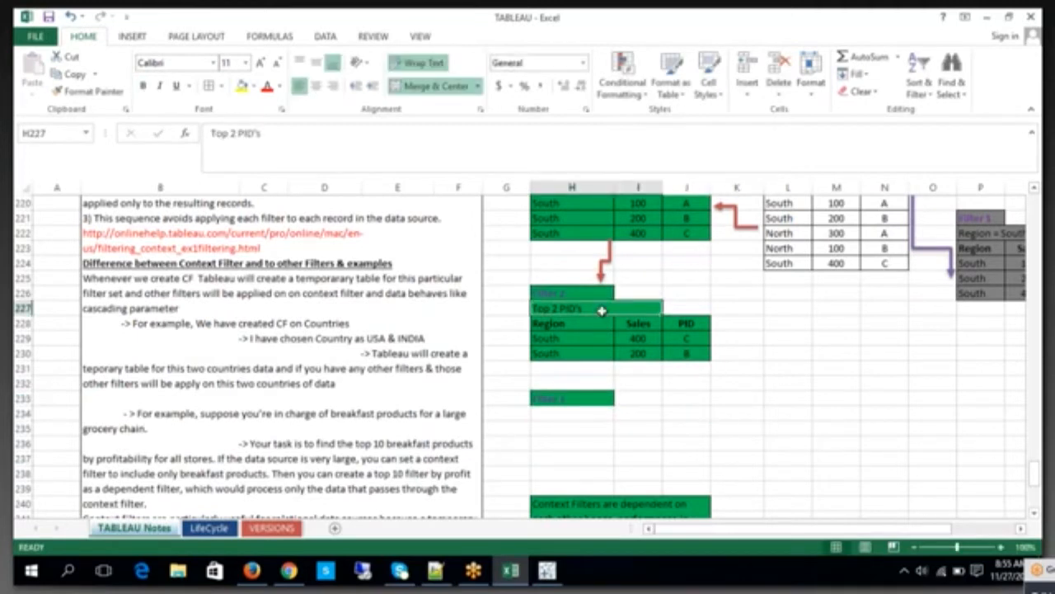
key(ctrl+c)
click(583, 413)
key(ctrl+v)
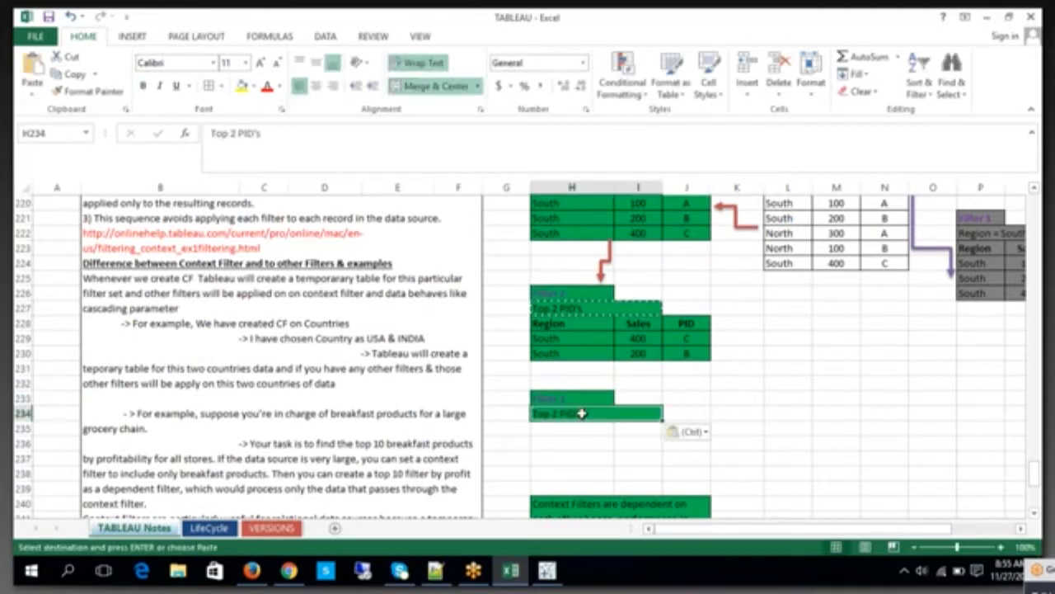
click(818, 411)
double_click(594, 412)
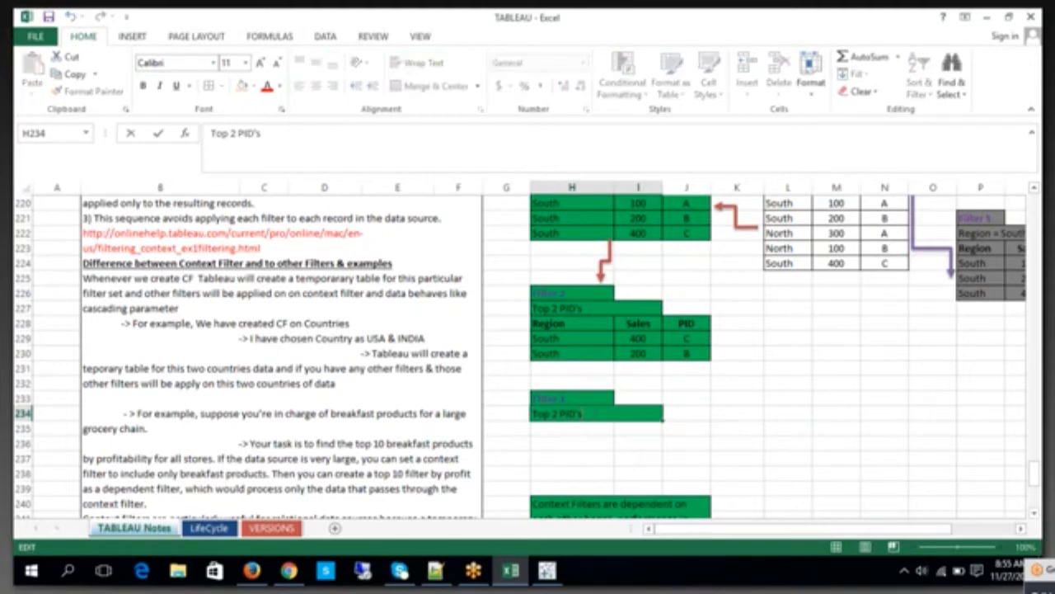
text(Sales = 200)
click(883, 426)
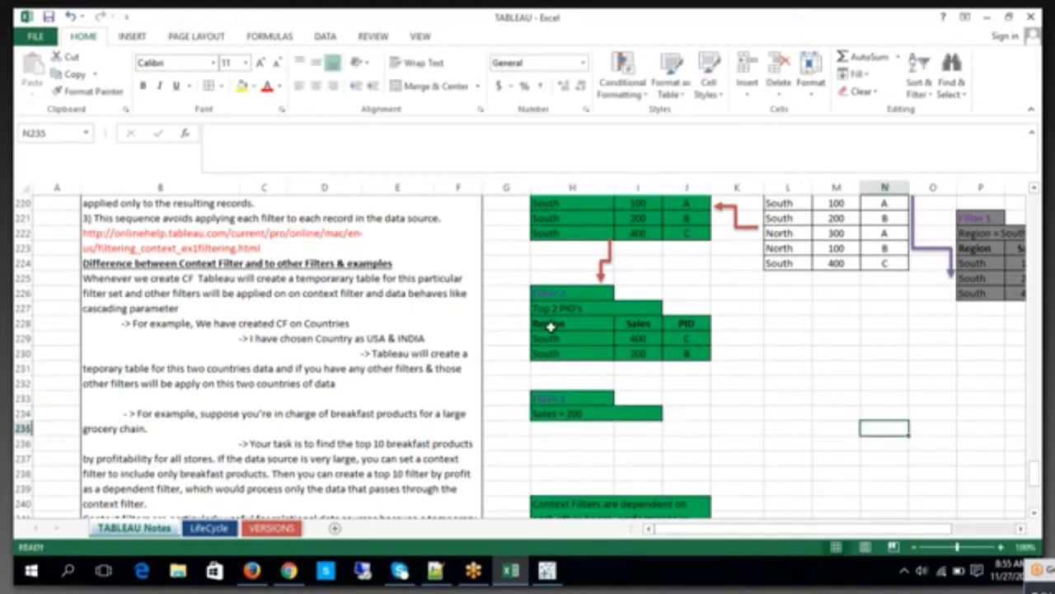
Step: Copy the Filter 2 result table in H228:J230 to H235, below the "Sales = 200" condition
drag(547, 323, 690, 346)
key(ctrl+c)
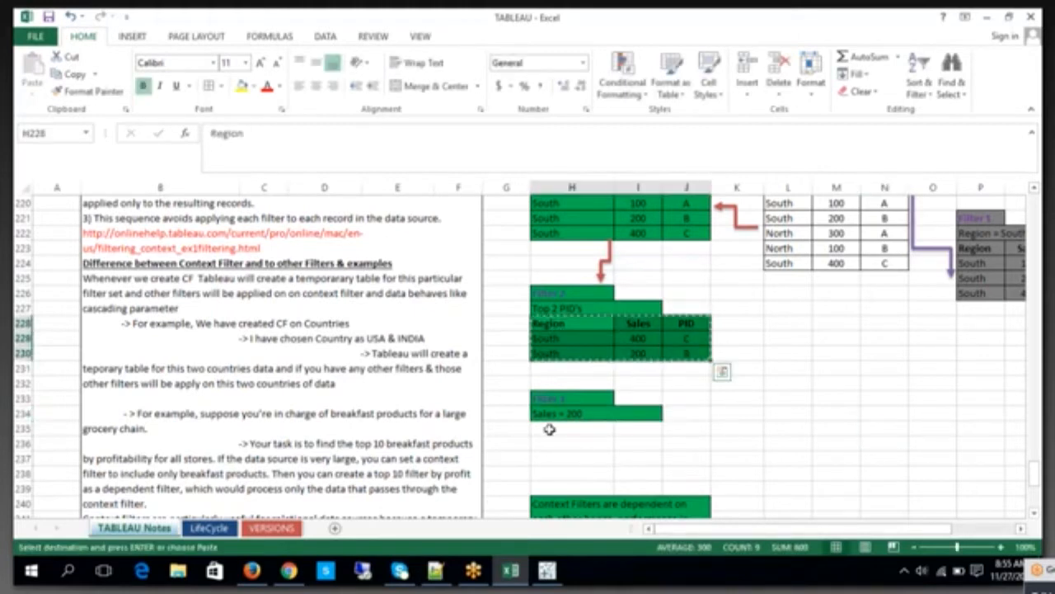
click(568, 430)
key(ctrl+v)
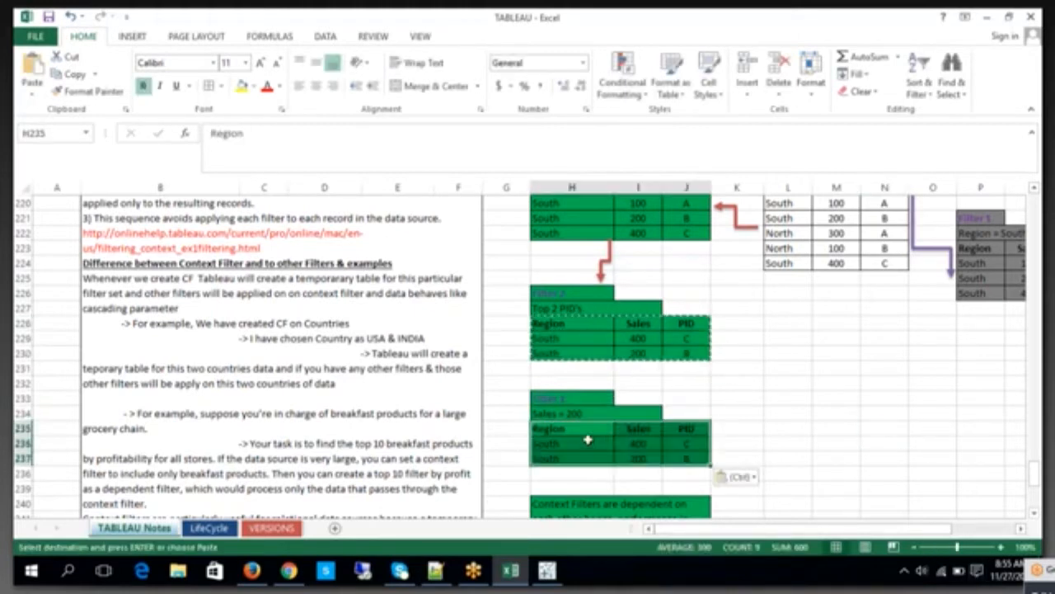
Step: Clear the South 400 C row from the Filter 3 table and move the South 200 B row up into row 236
click(568, 441)
drag(568, 442, 701, 443)
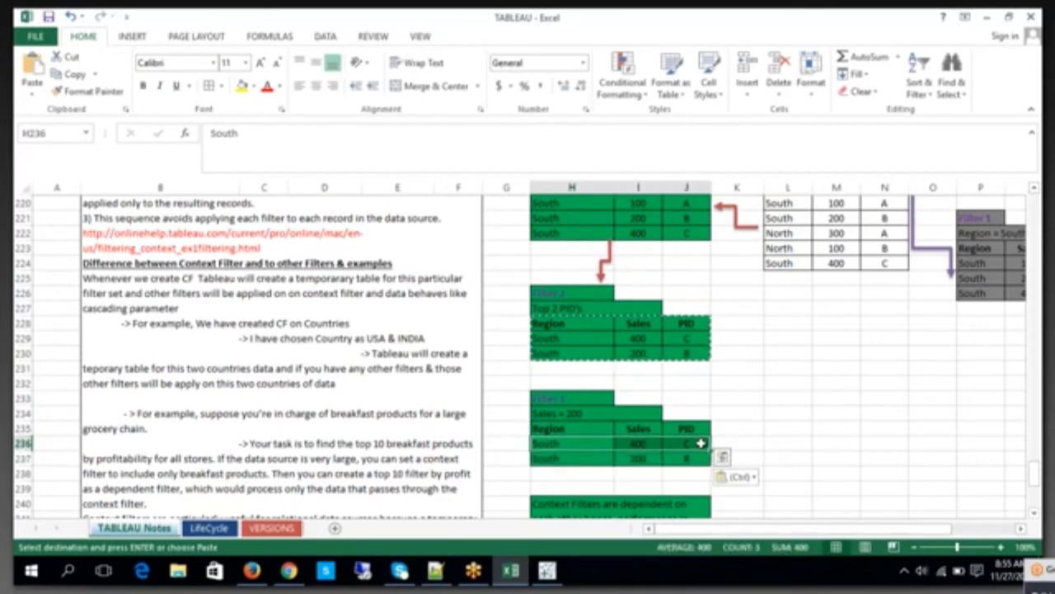
key(Delete)
drag(549, 459, 682, 461)
key(ctrl+c)
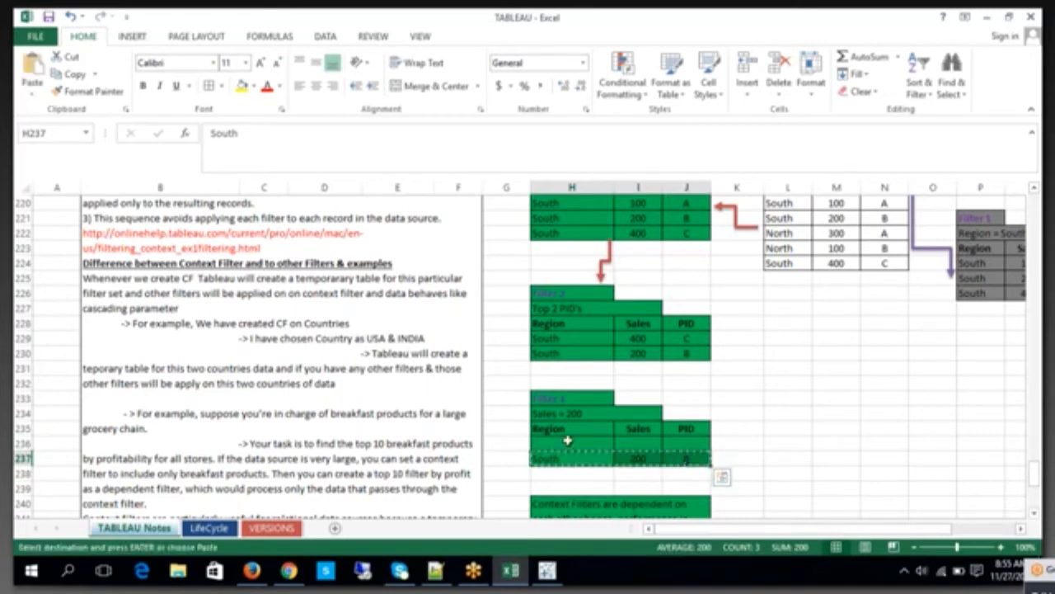
click(566, 442)
key(Return)
click(882, 427)
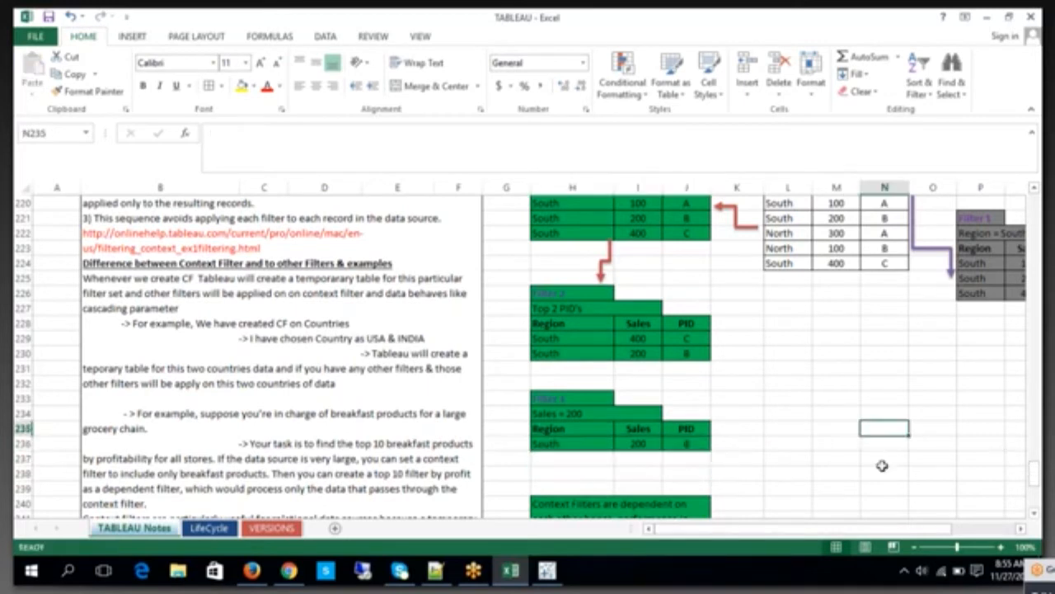
Step: Copy the red elbow arrow above Filter 2 and place the copy so it leads from the Filter 2 table to the Filter 3 table
click(569, 415)
click(609, 251)
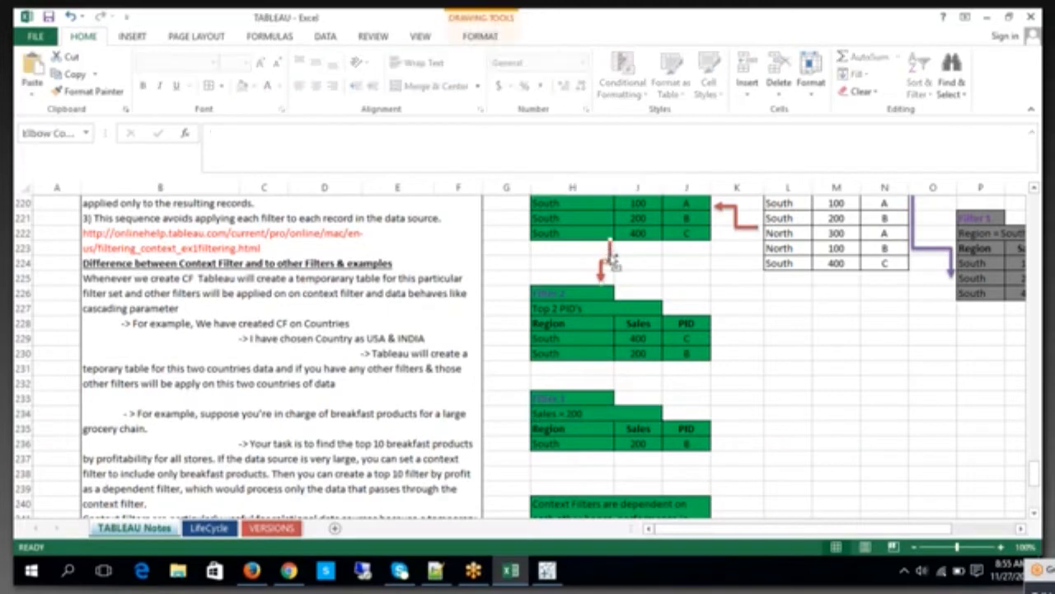
key(ctrl+c)
click(625, 380)
key(ctrl+v)
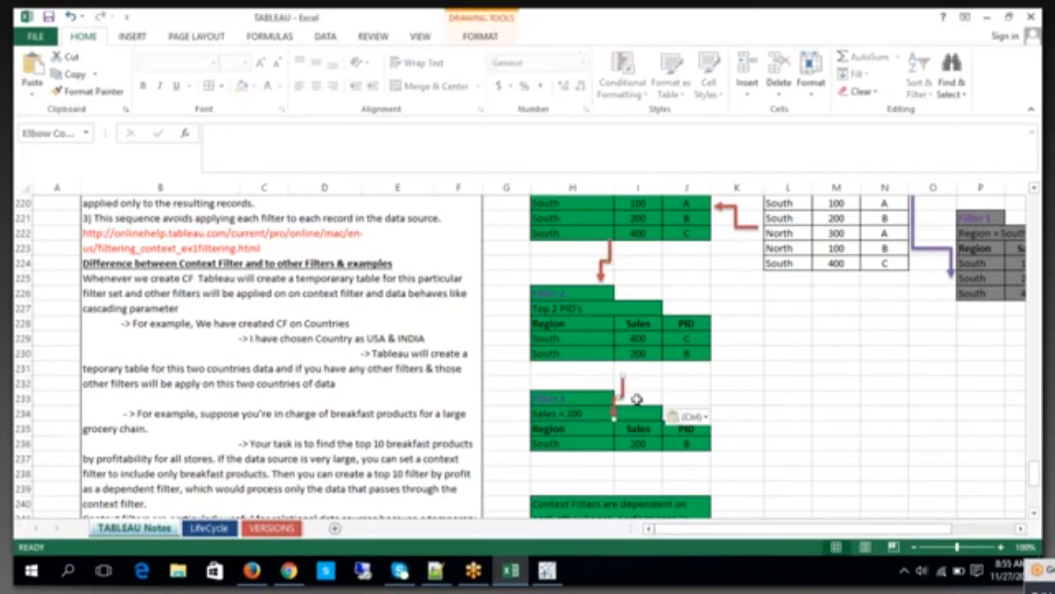
drag(621, 395, 637, 382)
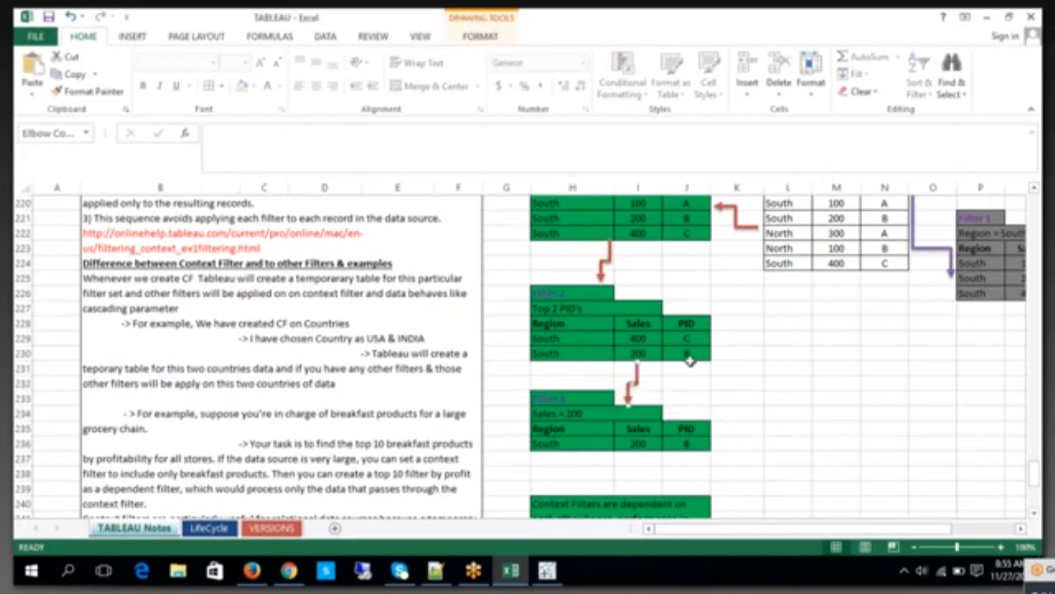
click(790, 399)
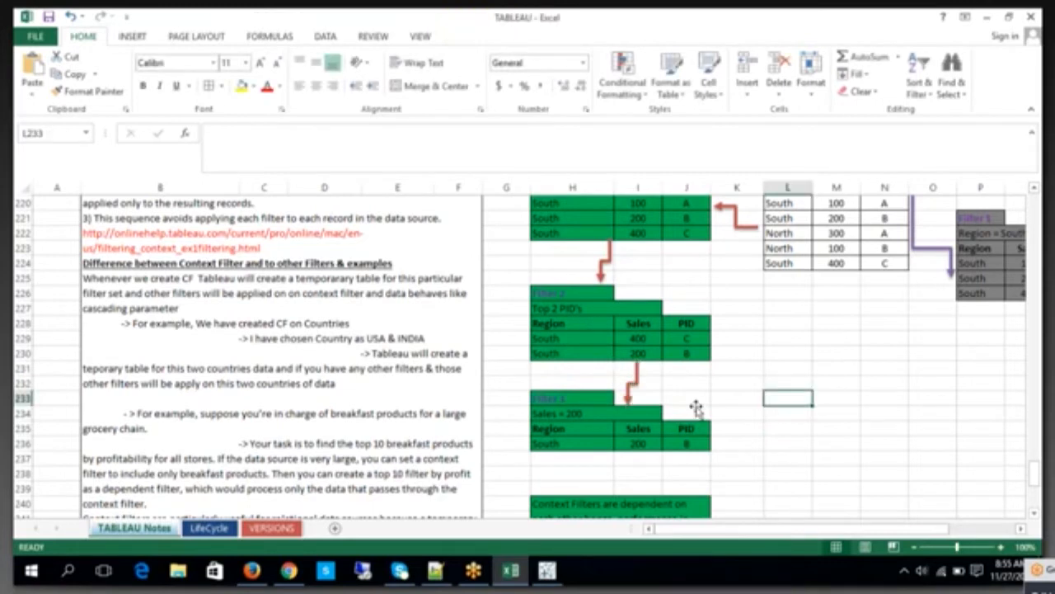
scroll(811, 385, up, 1)
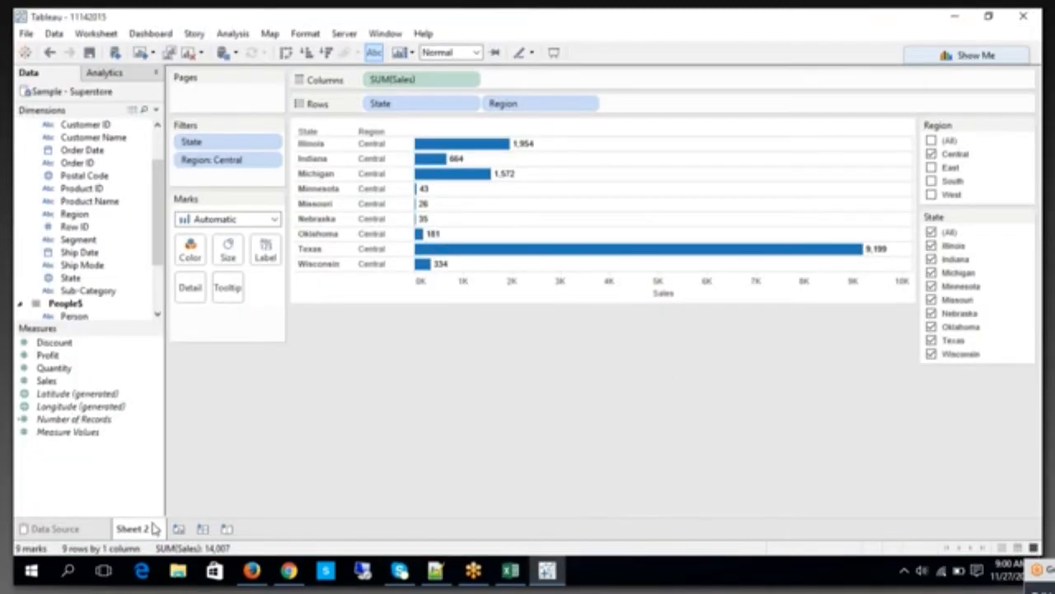
Step: In Tableau, add a new blank worksheet, Sheet 3, and delete Sheet 2
click(179, 528)
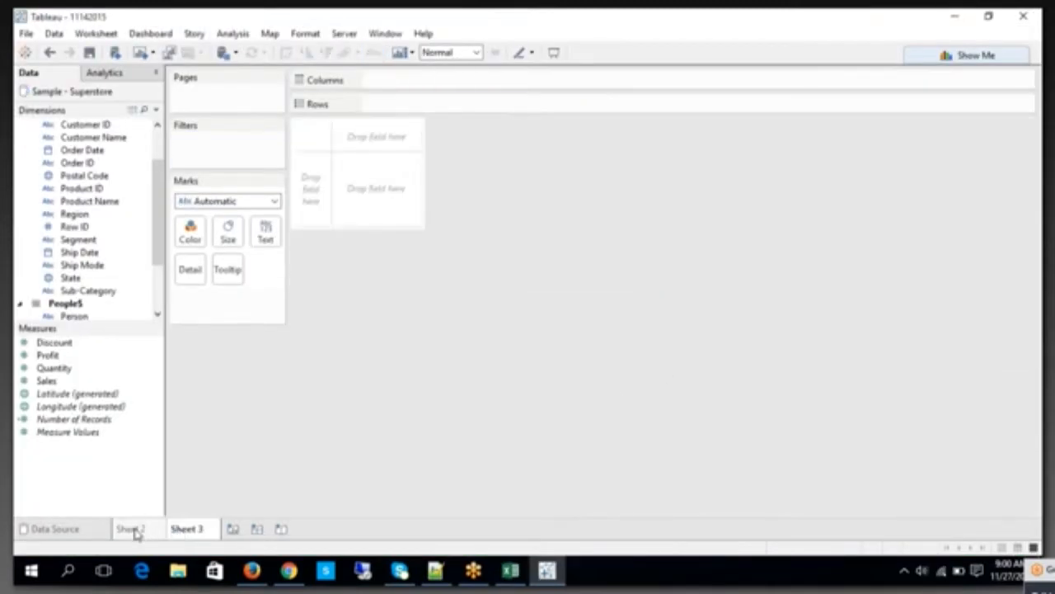
click(132, 529)
right_click(136, 531)
click(184, 404)
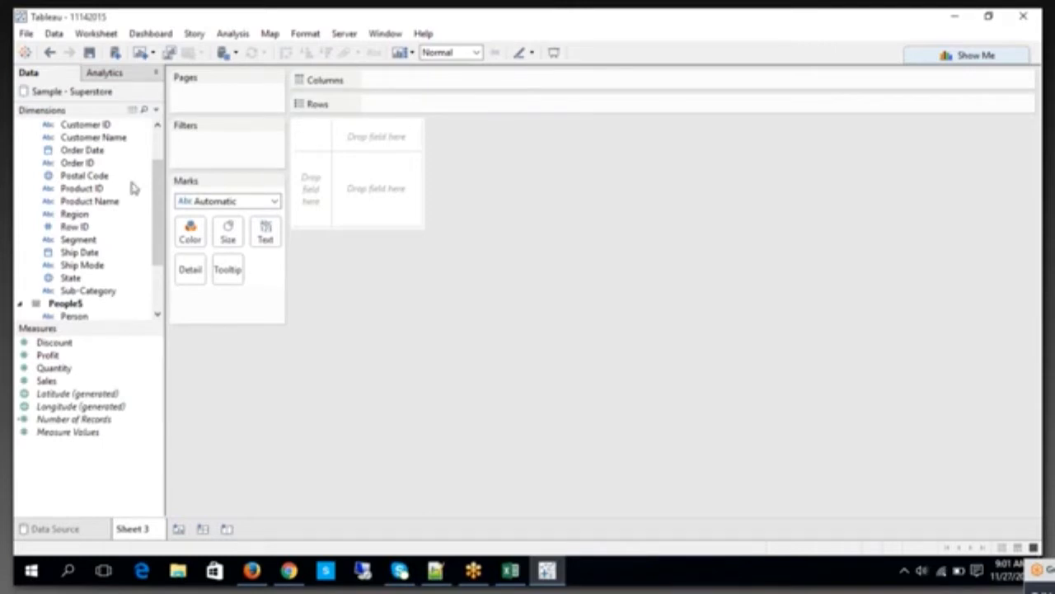
Step: Build a bar chart with Category and Product Name on rows and SUM(Sales) on columns
scroll(132, 139, up, 2)
drag(104, 147, 367, 107)
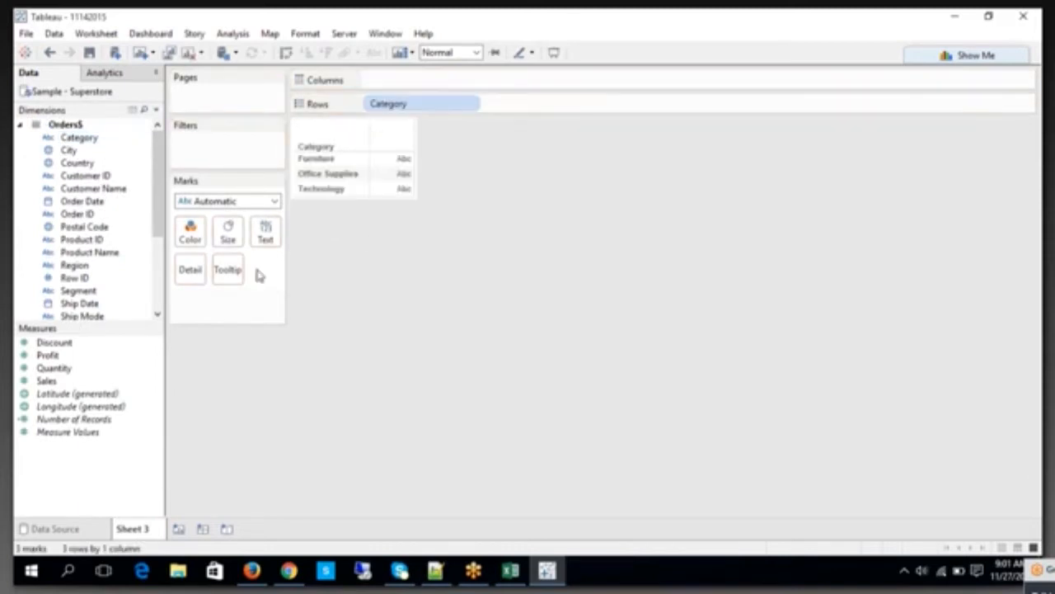
scroll(158, 292, down, 3)
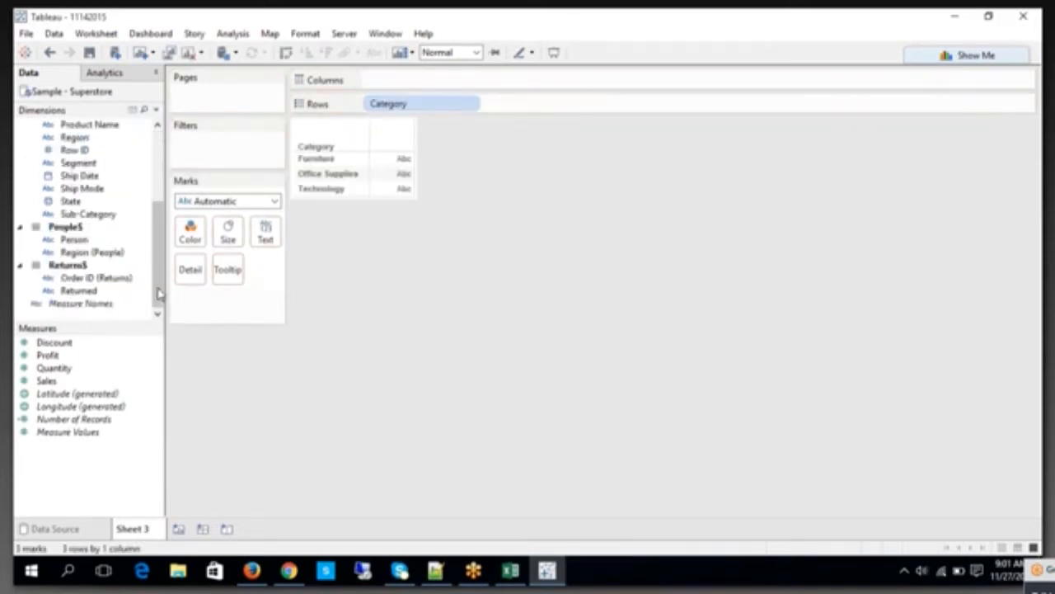
drag(162, 256, 529, 132)
click(557, 284)
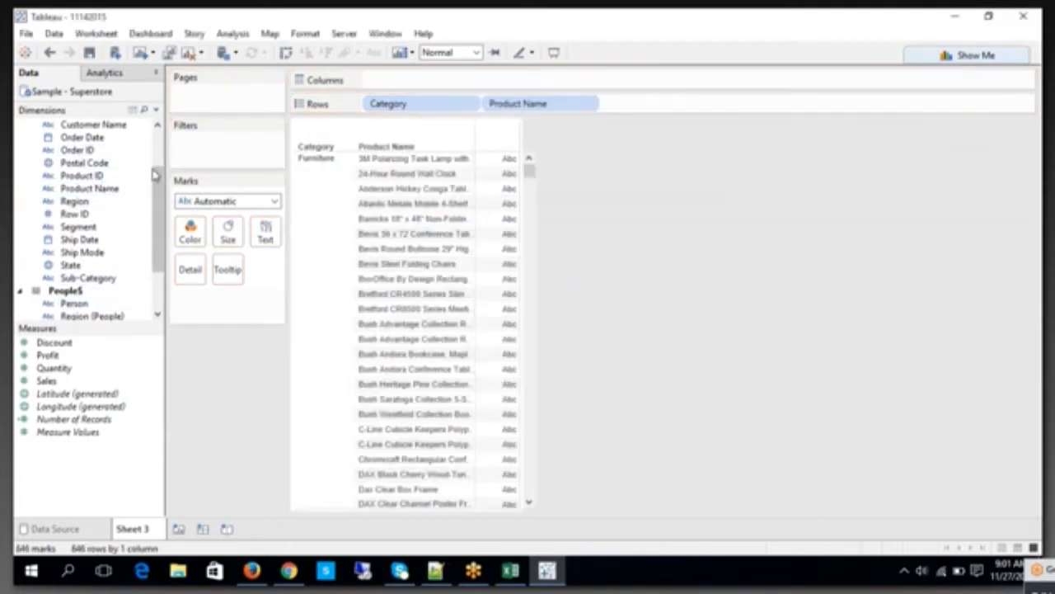
drag(406, 198, 367, 79)
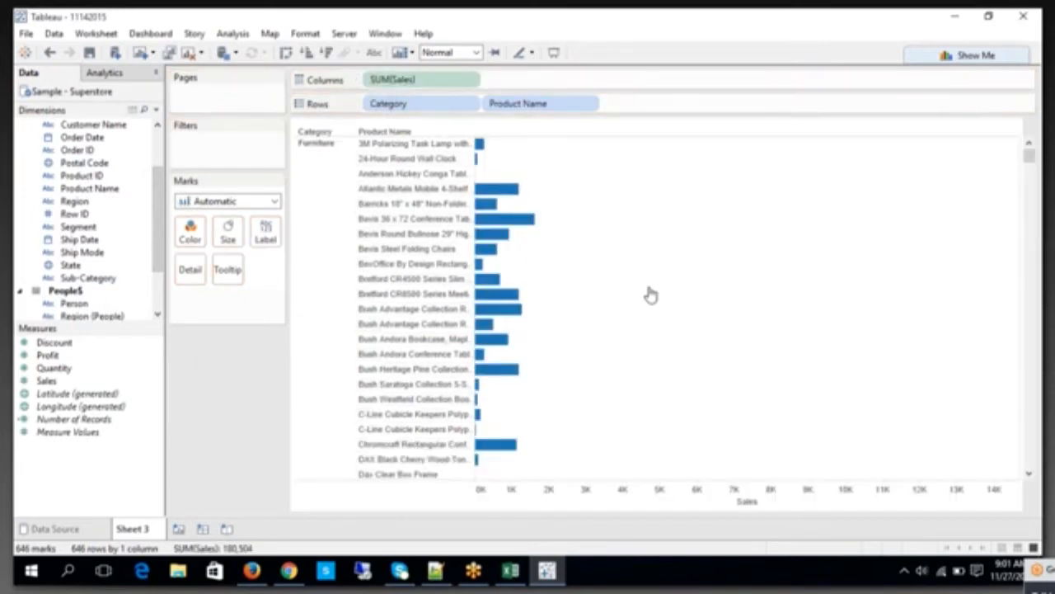
Step: Examine the products and sales summaries of the Furniture and Office Supplies categories in the bar chart
click(315, 144)
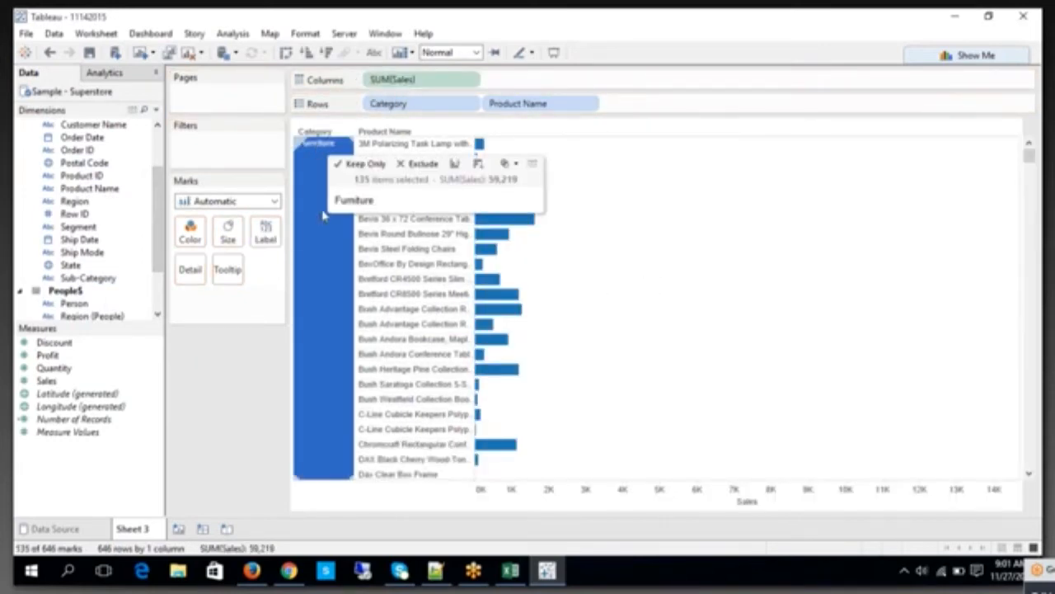
scroll(325, 330, down, 15)
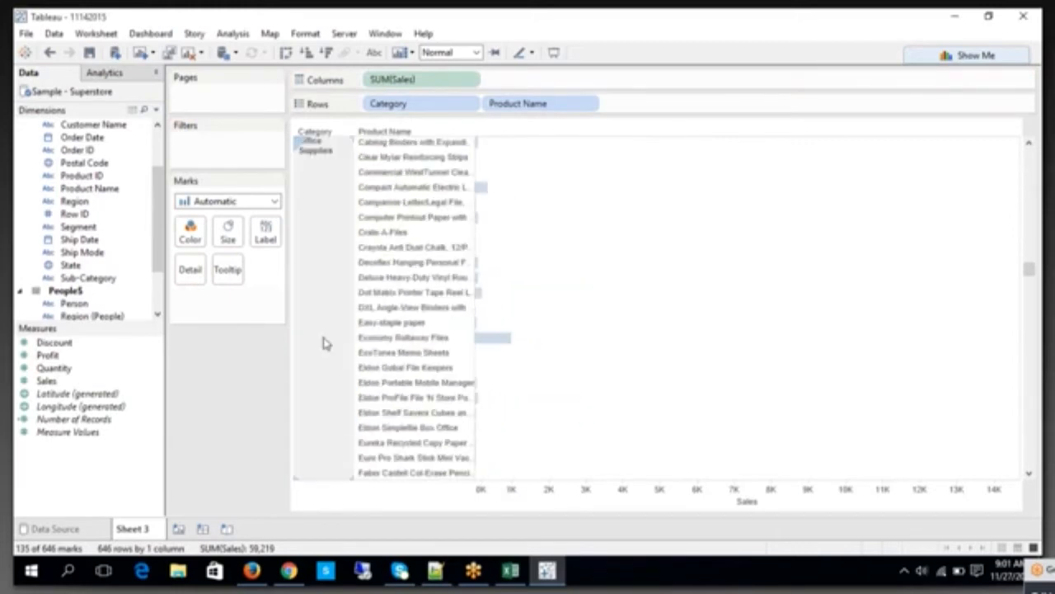
click(320, 213)
scroll(330, 239, down, 10)
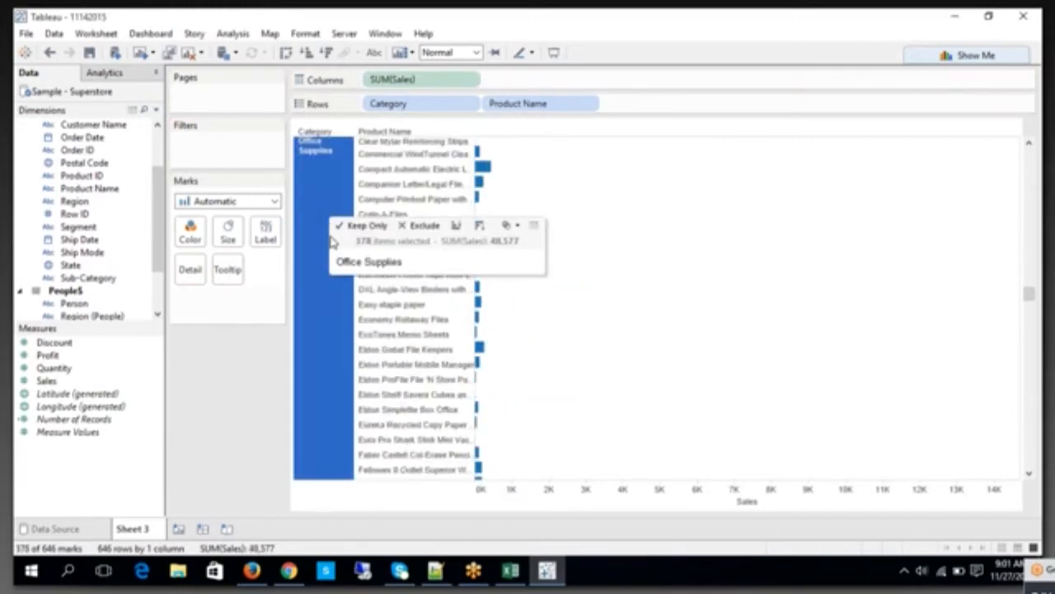
scroll(330, 247, up, 12)
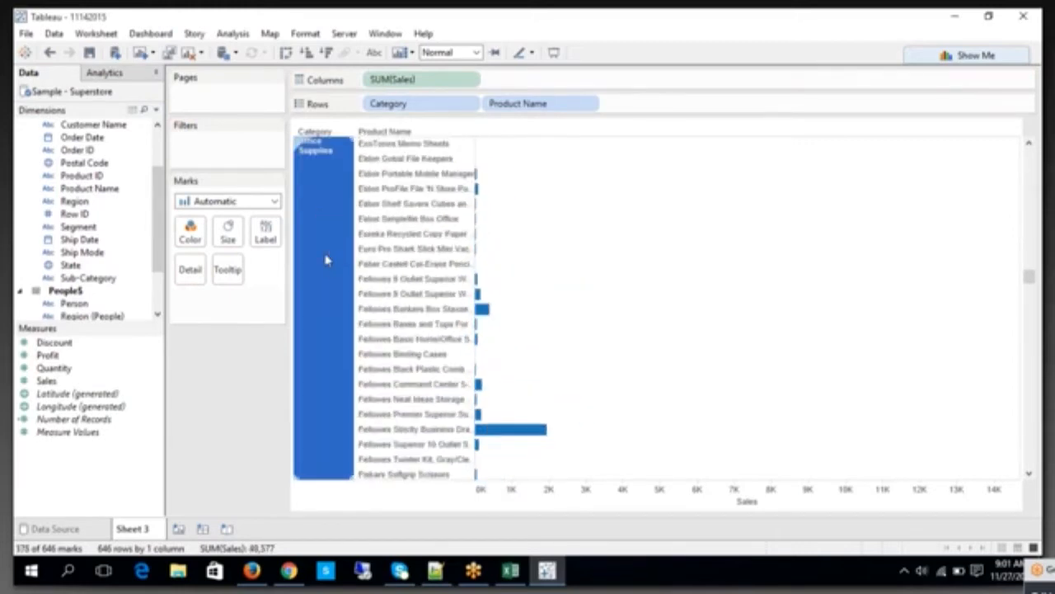
scroll(325, 260, up, 8)
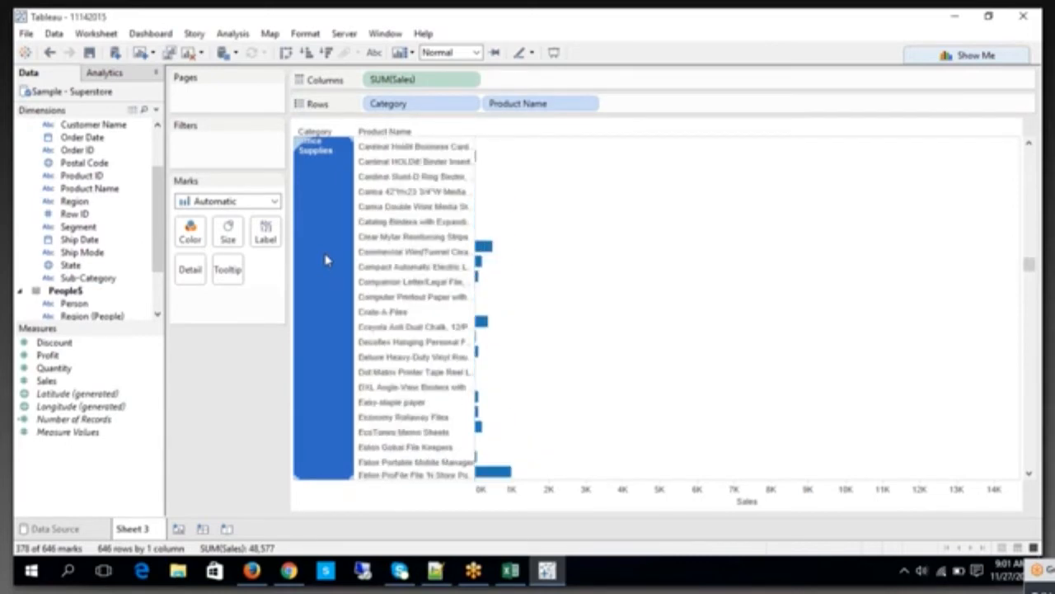
scroll(325, 259, up, 10)
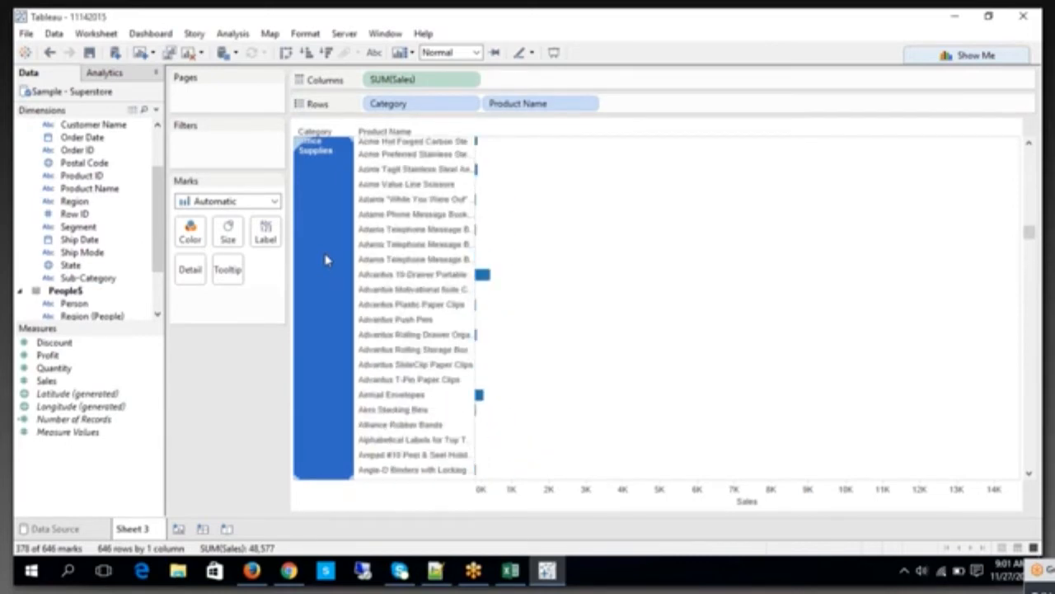
scroll(324, 258, up, 4)
Step: Turn on mark labels for the sales bars, check the Furniture category's summary, and select the Product Name field on rows
click(325, 226)
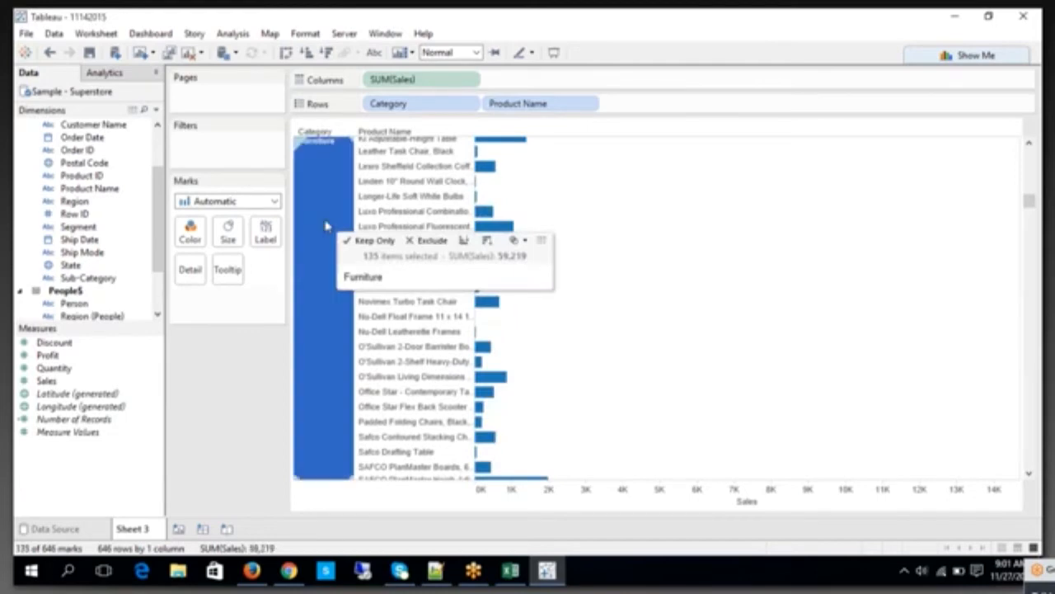
click(374, 53)
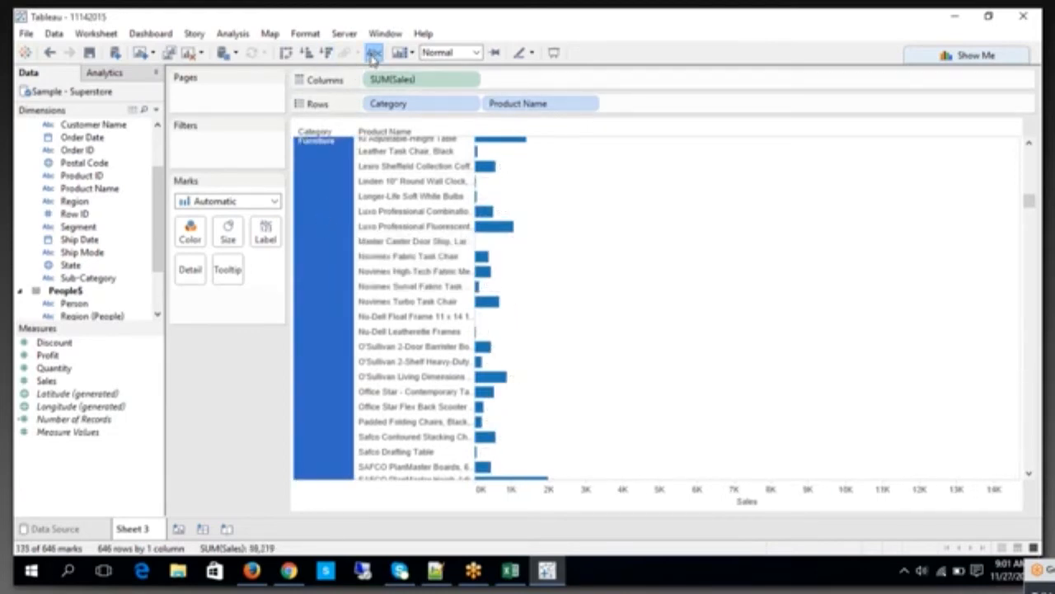
mouse_move(313, 237)
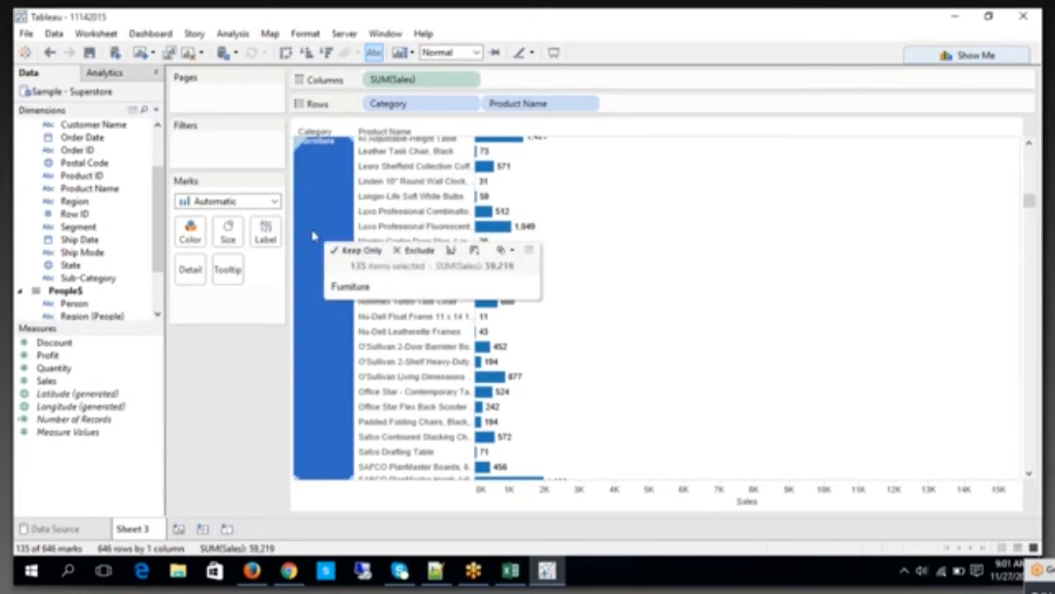
click(558, 104)
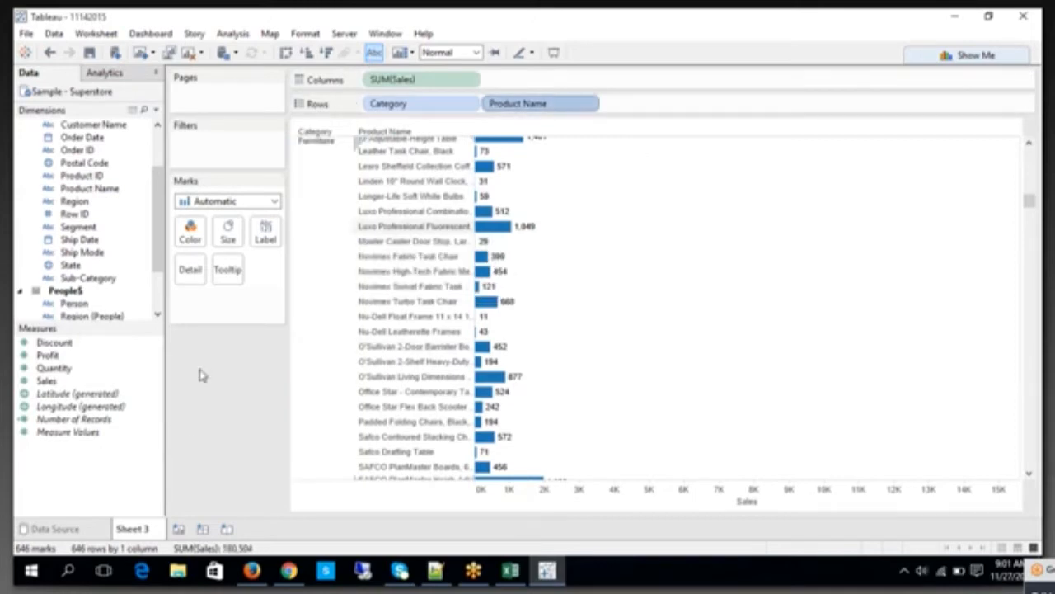
Step: Add a Category filter to Sheet 3 that keeps only Furniture
click(238, 459)
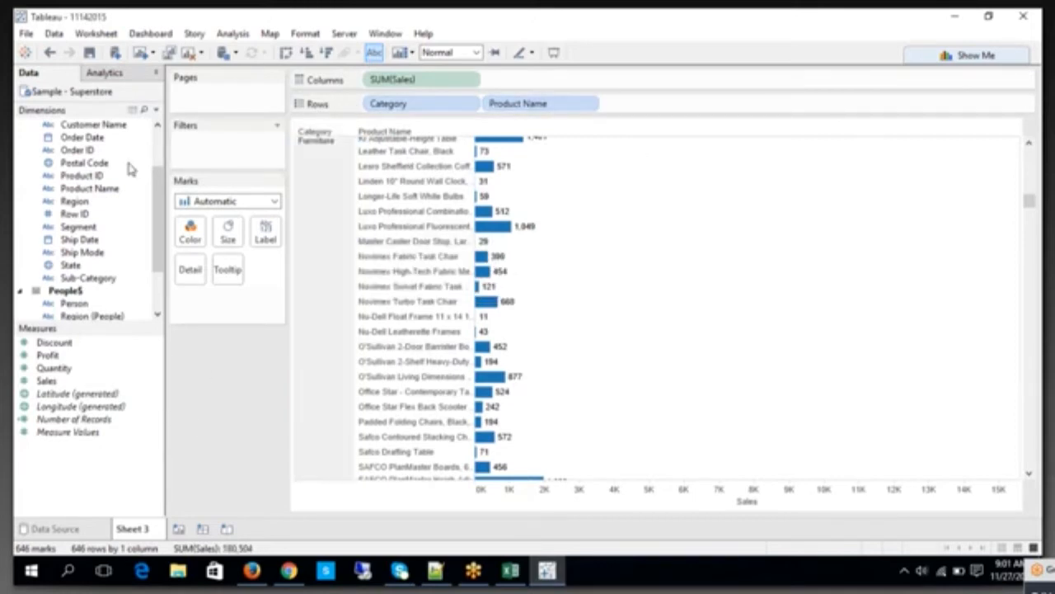
scroll(141, 146, up, 2)
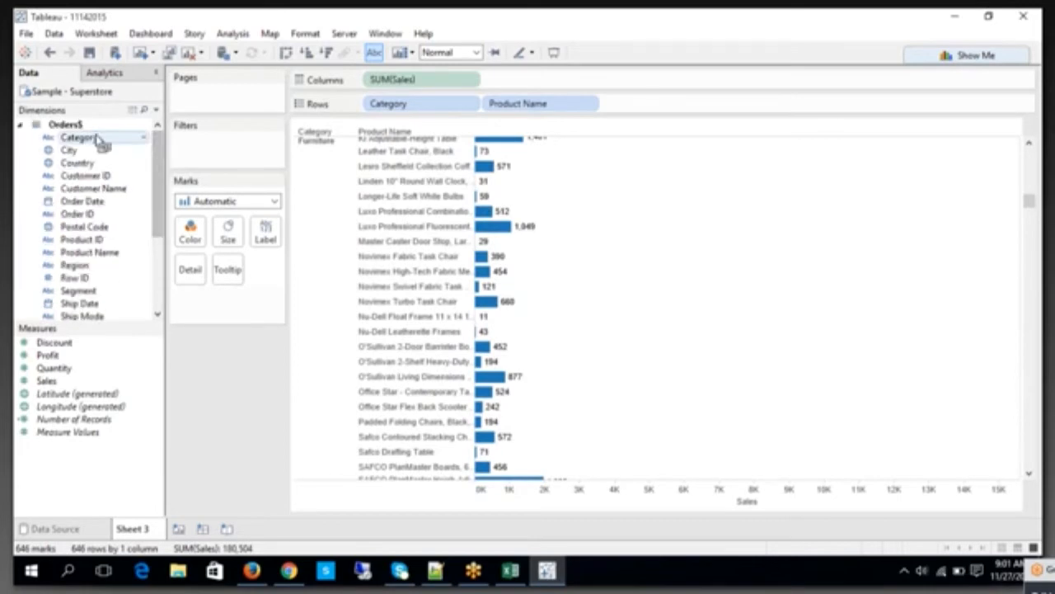
drag(80, 136, 204, 155)
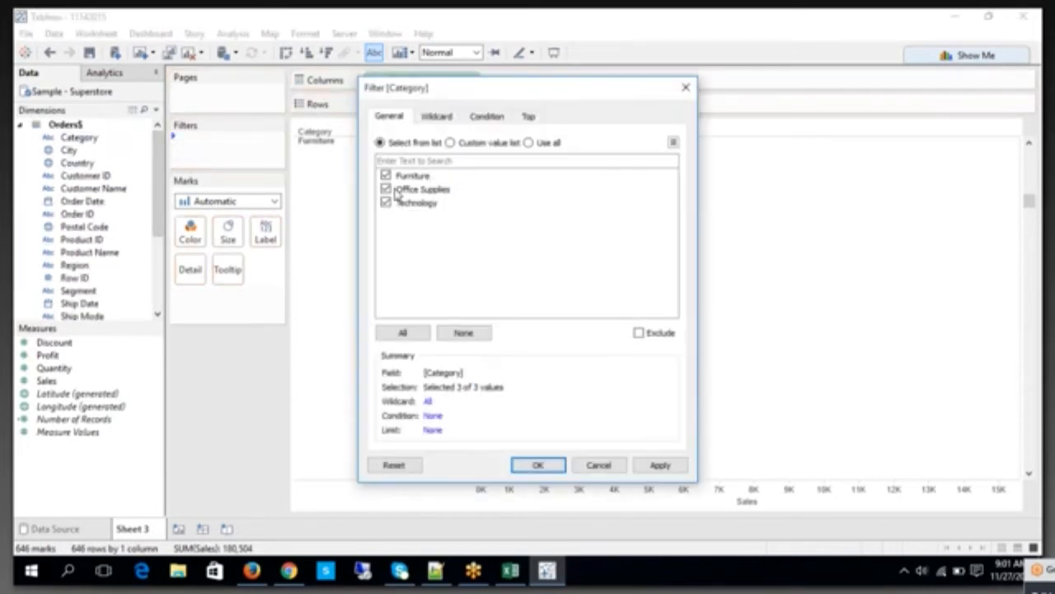
click(386, 189)
click(386, 202)
drag(425, 95, 792, 81)
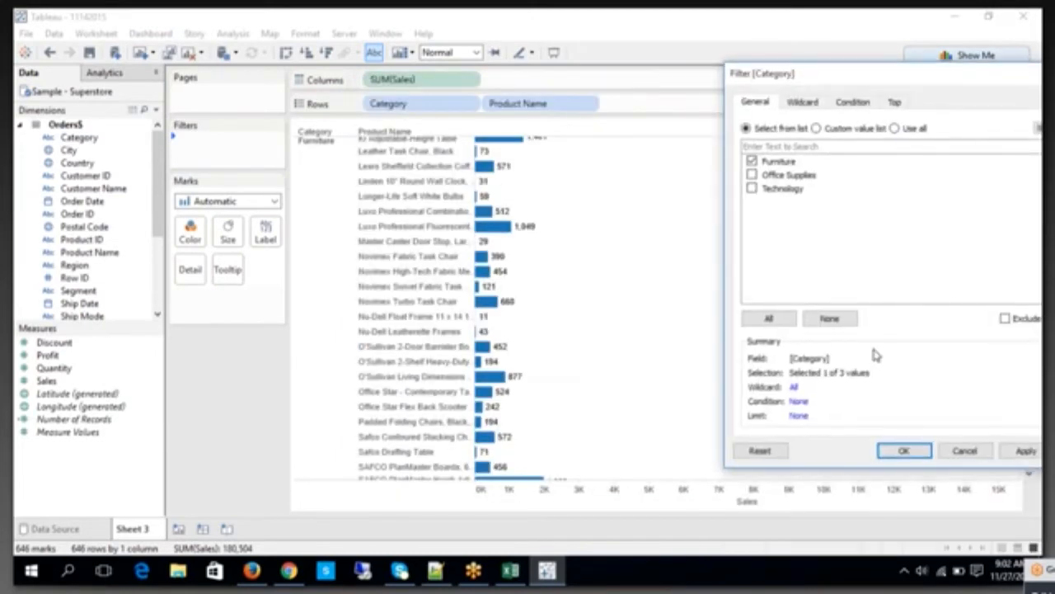
click(904, 451)
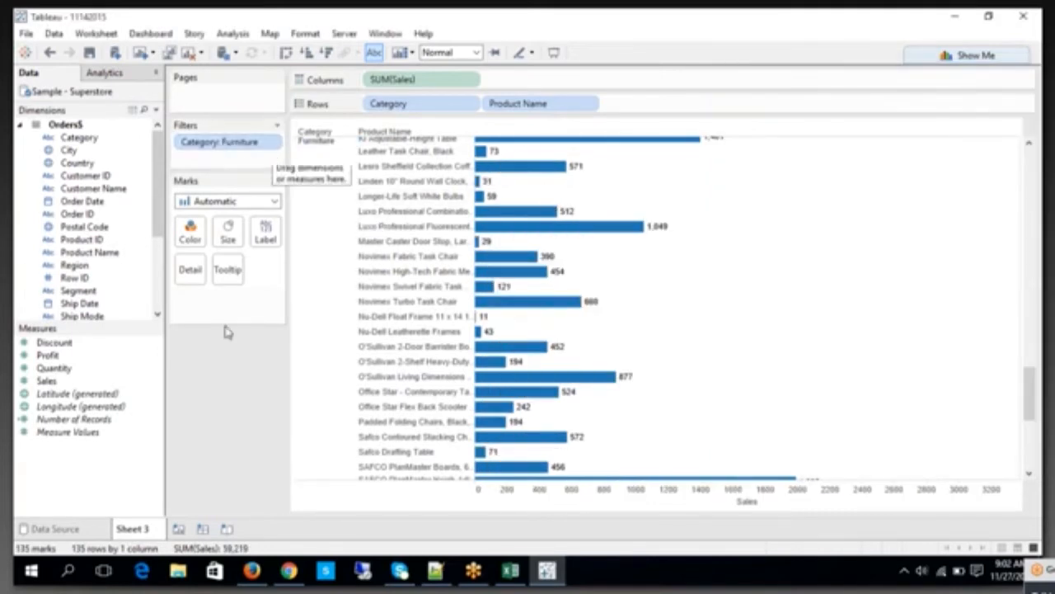
Step: Add a blank worksheet and duplicate Sheet 3 with its sales bar chart
click(178, 529)
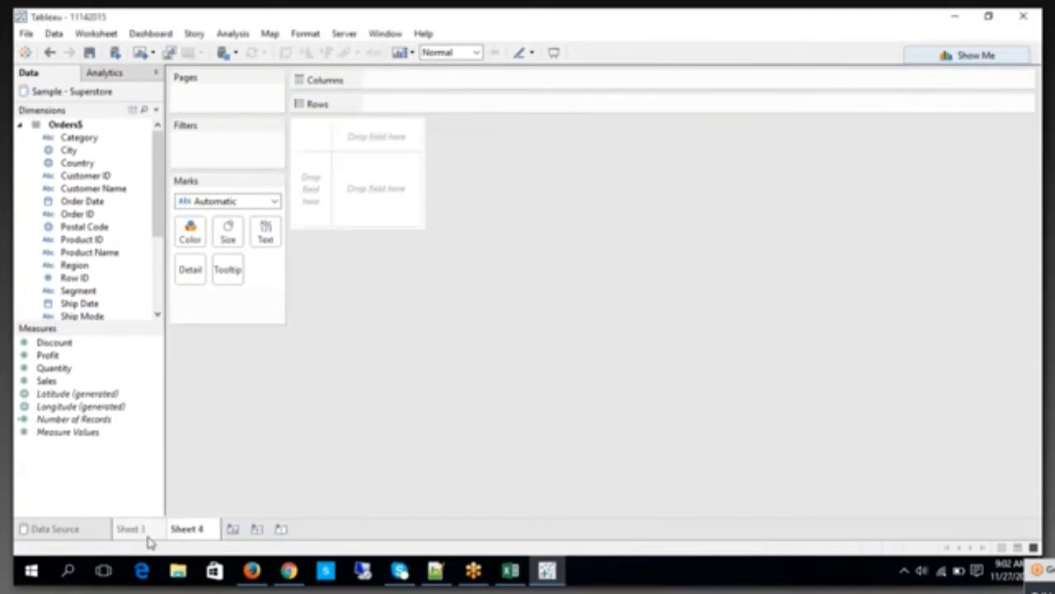
click(146, 532)
right_click(145, 531)
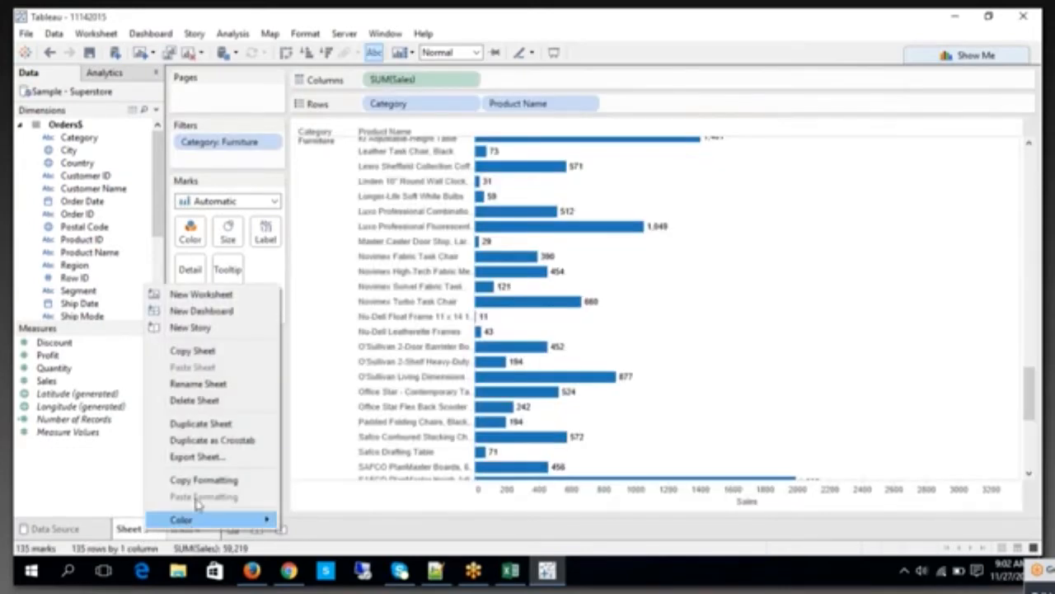
click(202, 423)
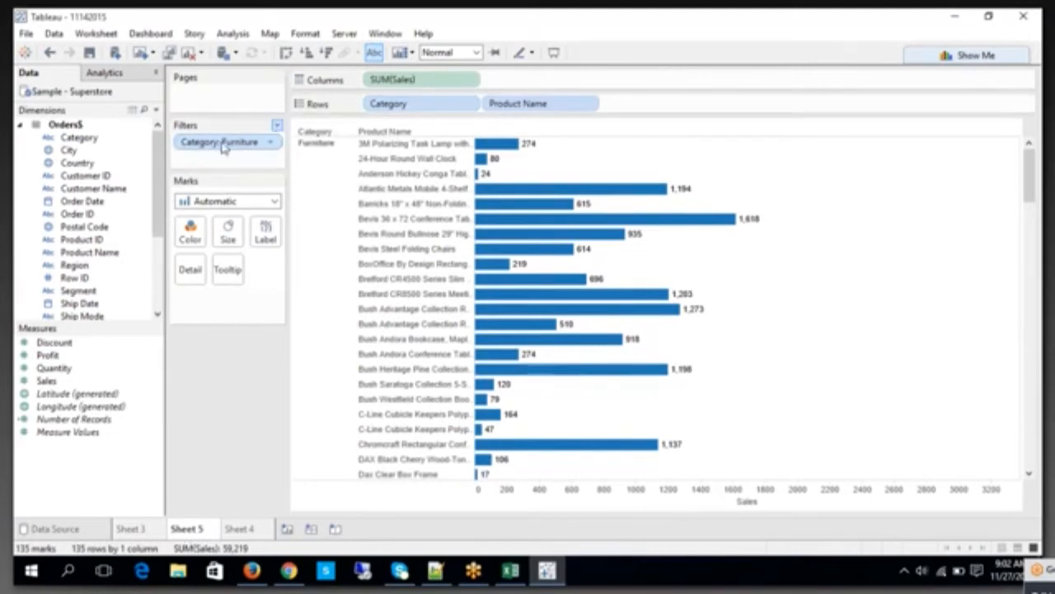
Step: Remove the Category filter from the duplicated sheet
drag(211, 142, 219, 148)
right_click(218, 147)
click(262, 334)
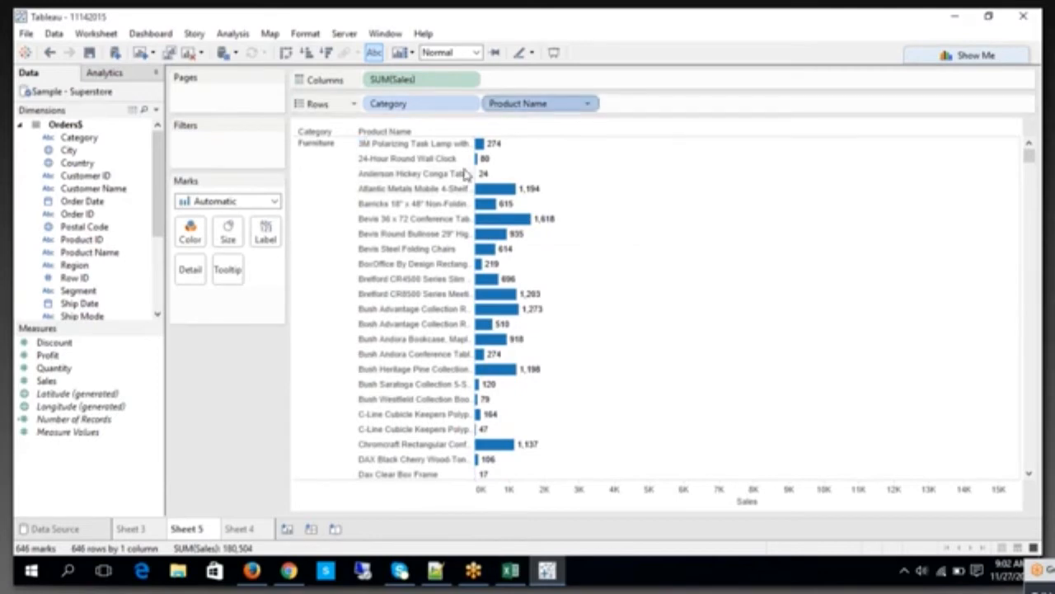
Step: Add a Product Name filter to Sheet 5 that keeps the top 10 products by sum of Sales
drag(506, 98, 116, 100)
drag(91, 252, 214, 158)
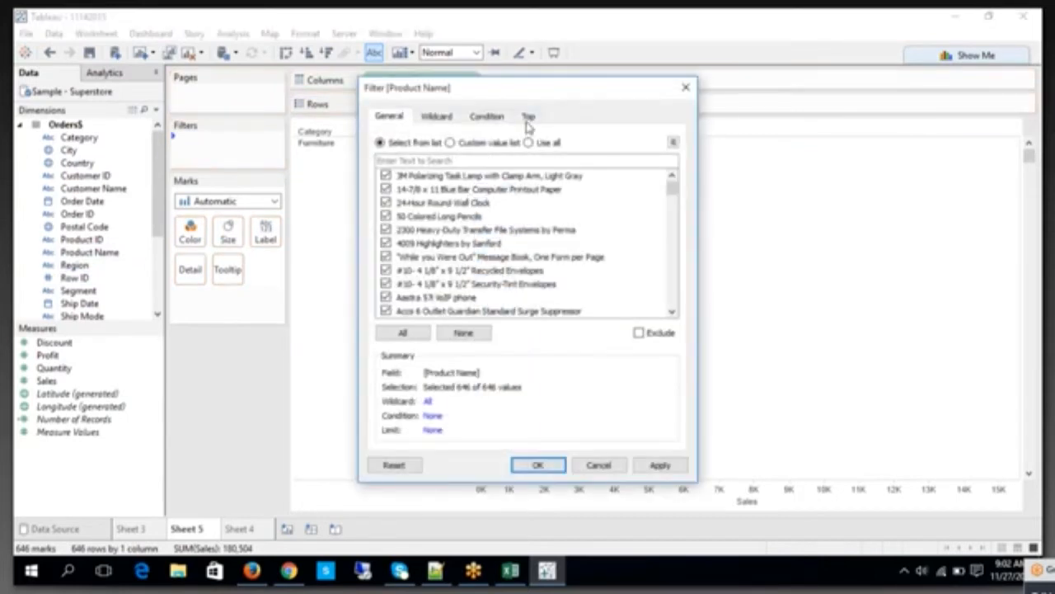
click(528, 118)
click(382, 155)
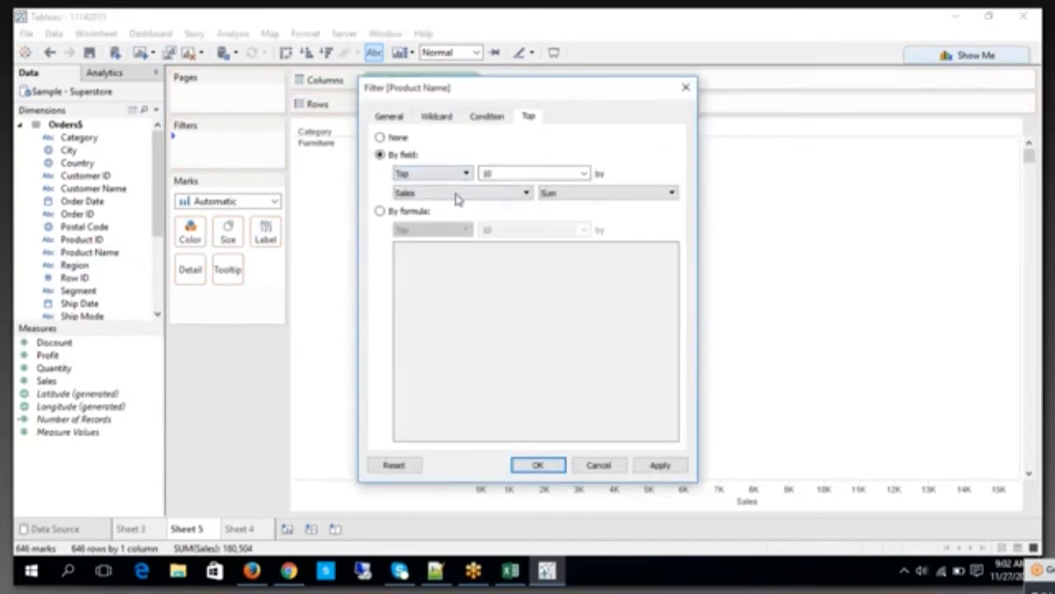
click(649, 465)
click(533, 469)
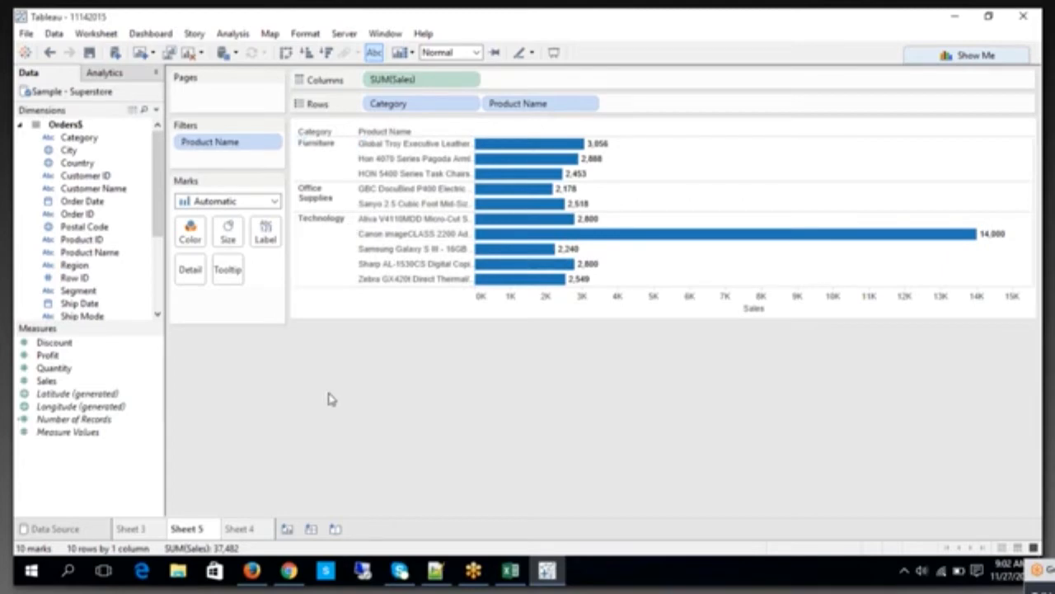
Step: Compare the Furniture products on Sheet 3 with the top 10 products by sales on Sheet 5
click(132, 529)
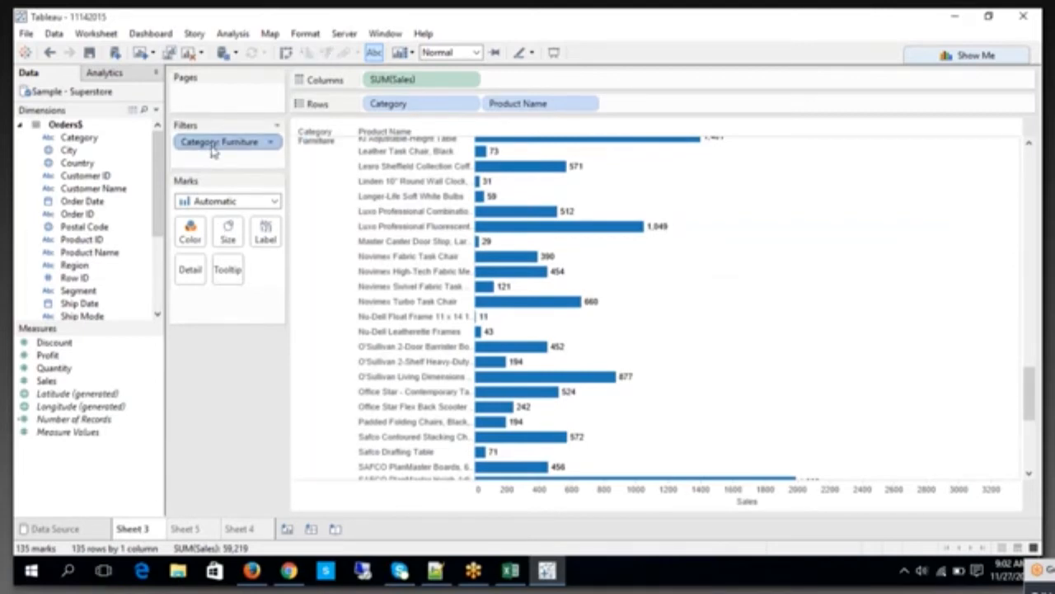
click(330, 223)
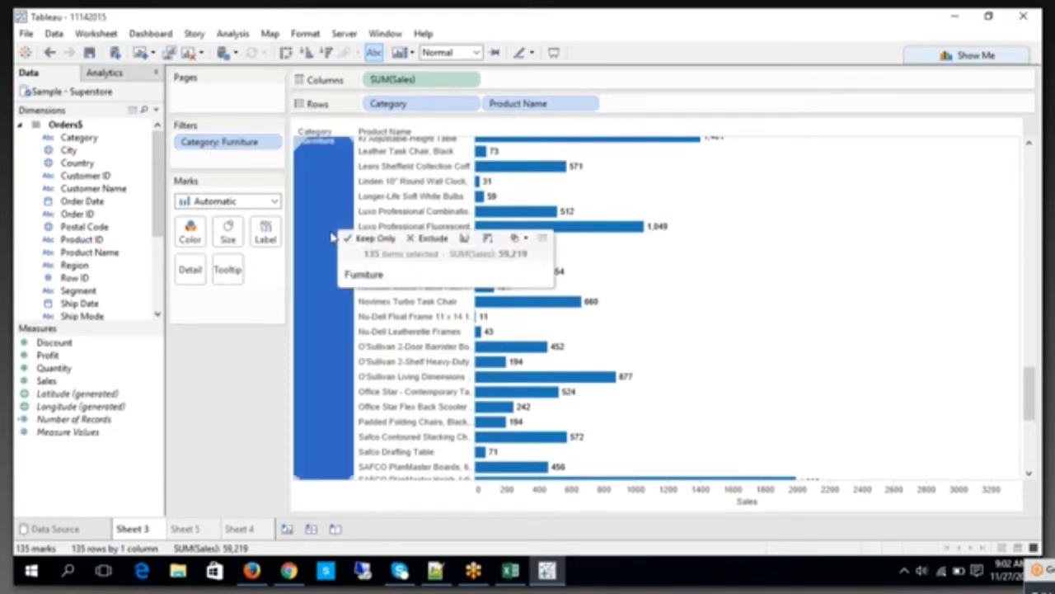
scroll(330, 317, down, 5)
scroll(346, 208, up, 10)
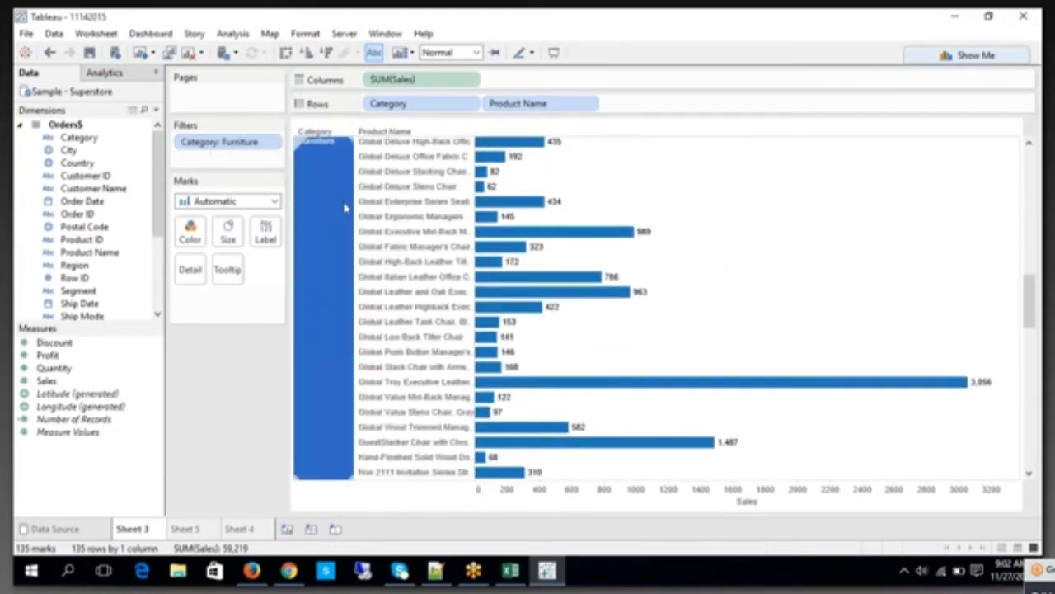
click(189, 531)
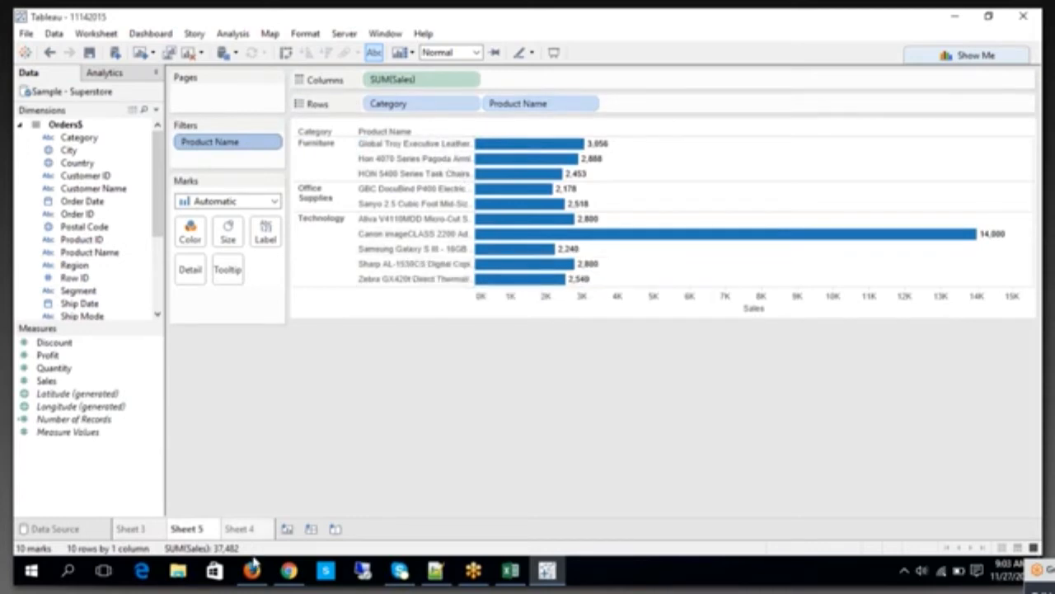
click(239, 530)
click(187, 530)
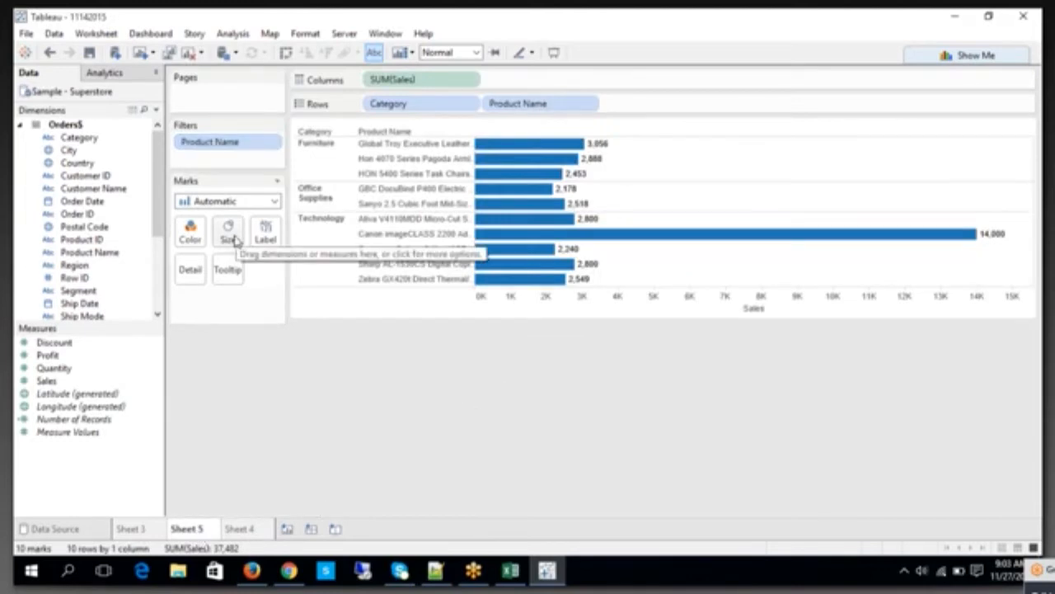
click(134, 529)
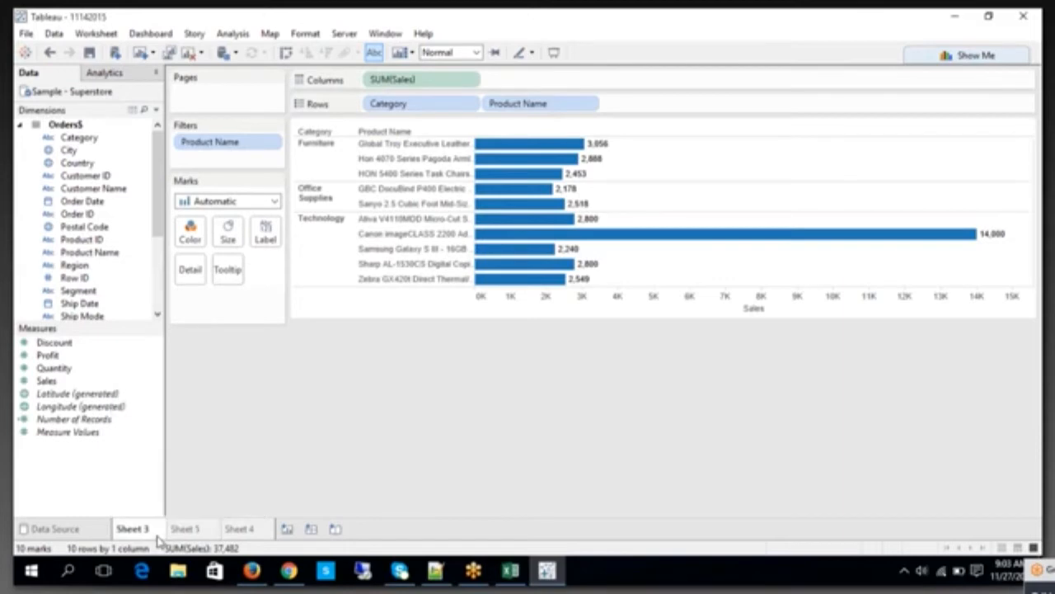
click(194, 532)
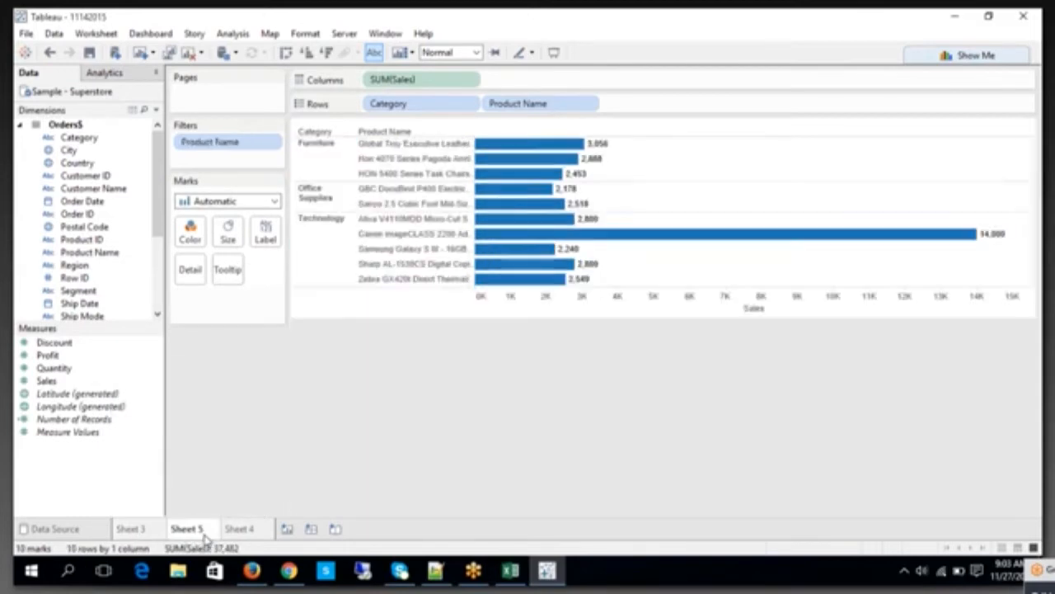
click(241, 532)
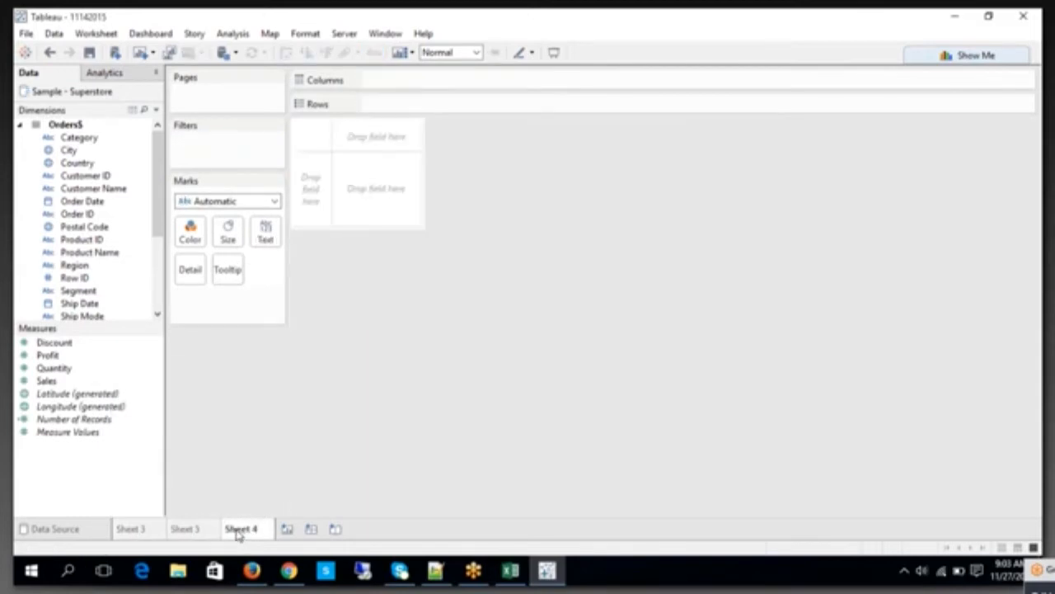
click(192, 530)
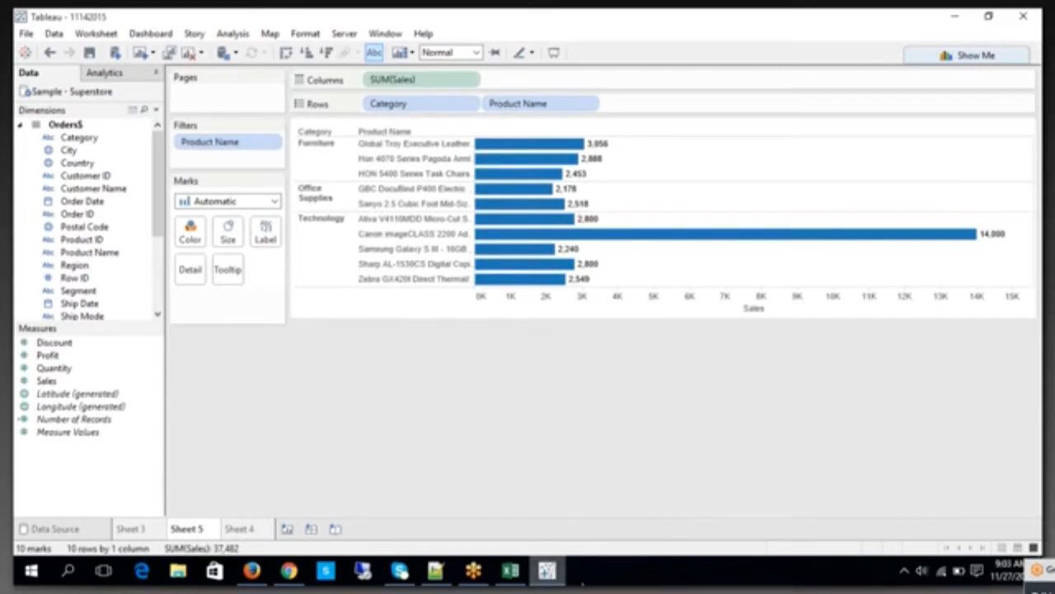
Step: Switch to the Excel notes and review the Normal Filter example: the Top 2 PID's table, the Region = South table and their combined result
click(510, 571)
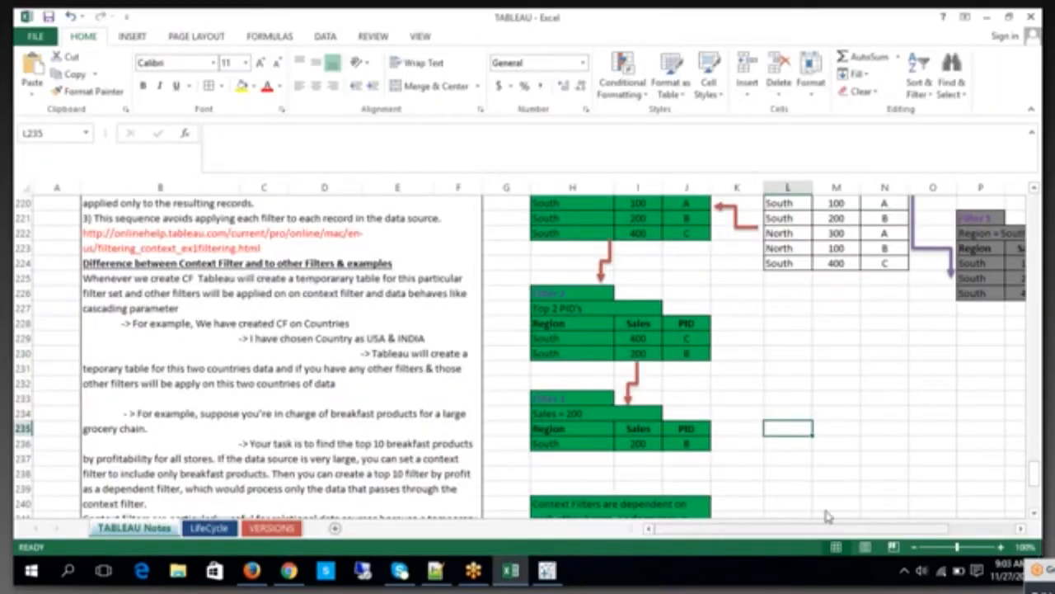
scroll(935, 328, right, 3)
scroll(923, 358, up, 3)
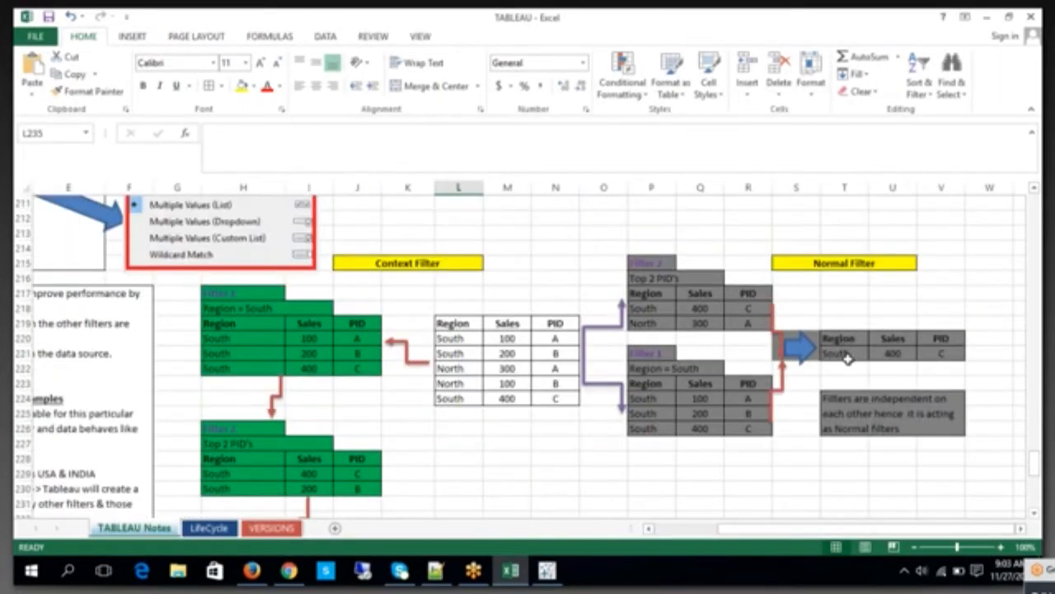
drag(651, 261, 747, 328)
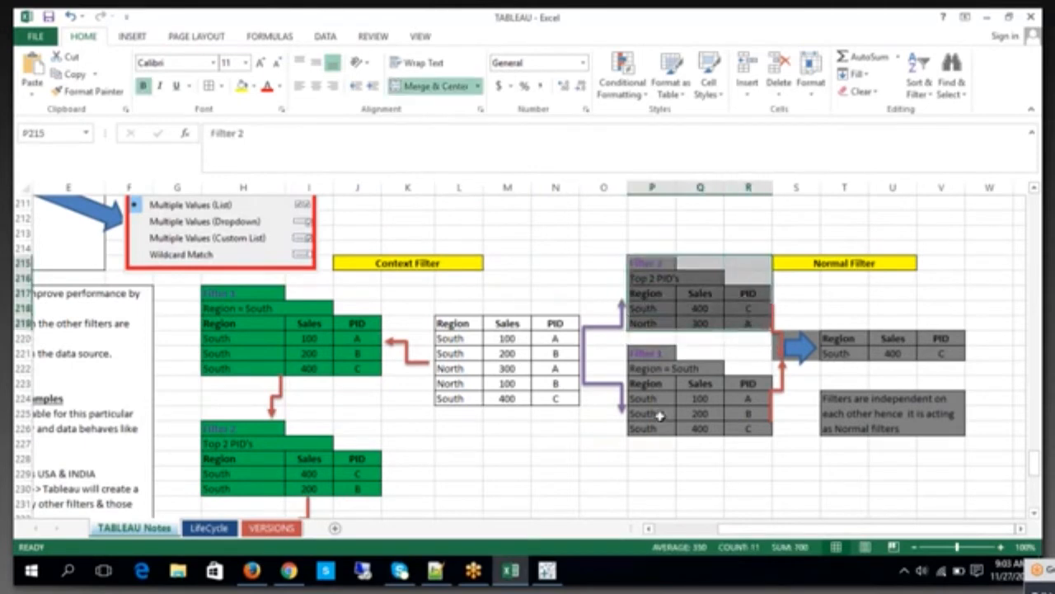
drag(652, 353, 742, 424)
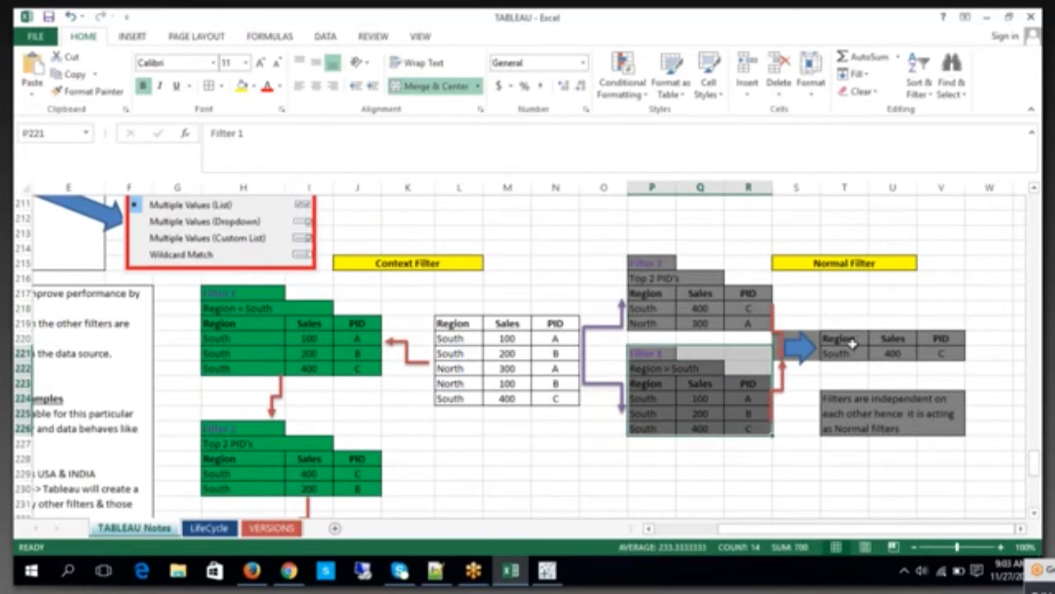
drag(853, 343, 940, 348)
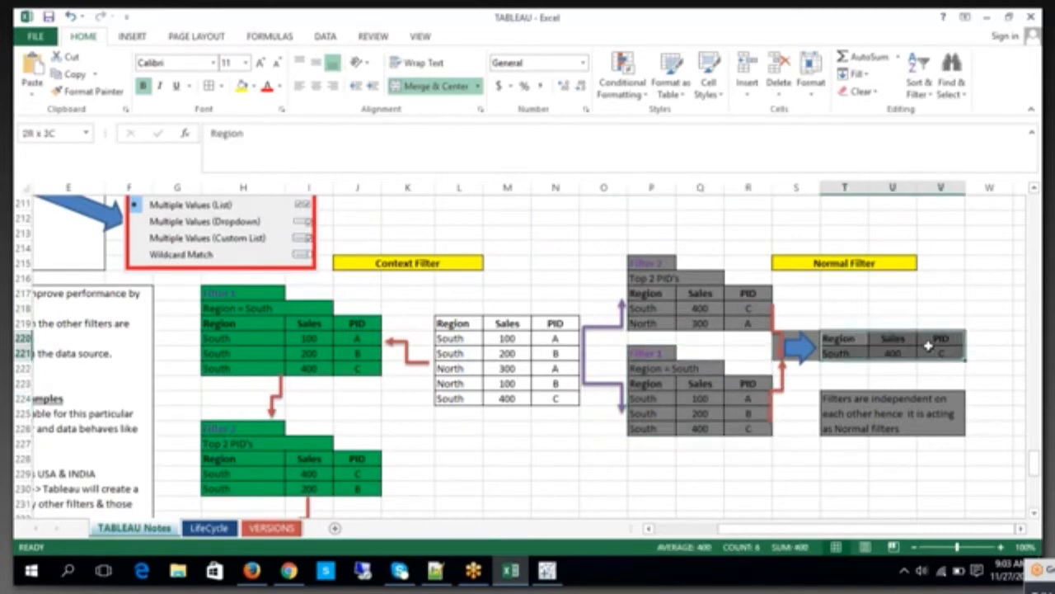
click(978, 243)
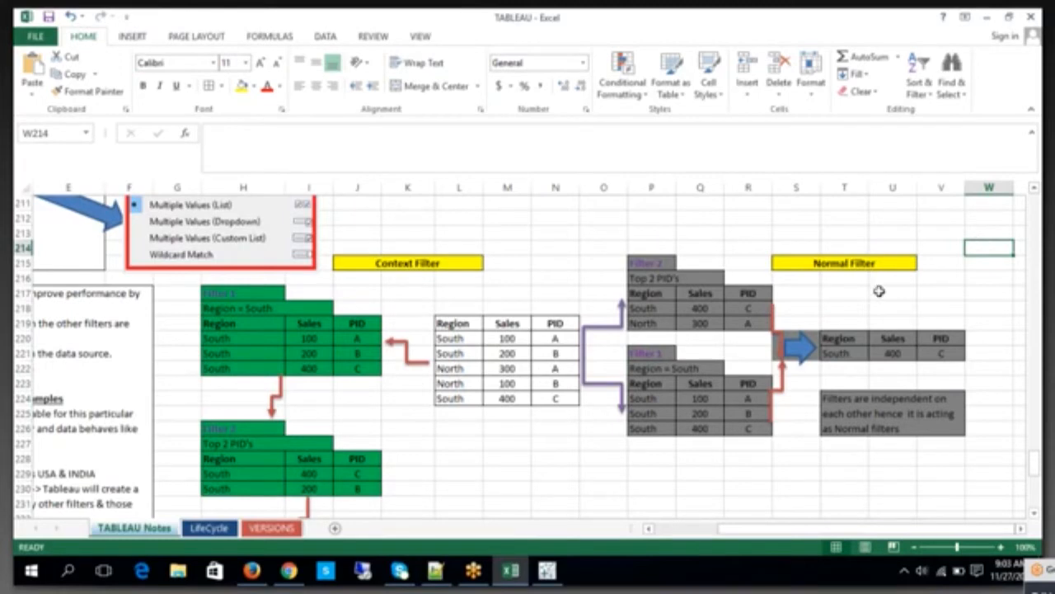
Step: Switch back to Tableau, delete the blank Sheet 4 and duplicate Sheet 5
click(547, 569)
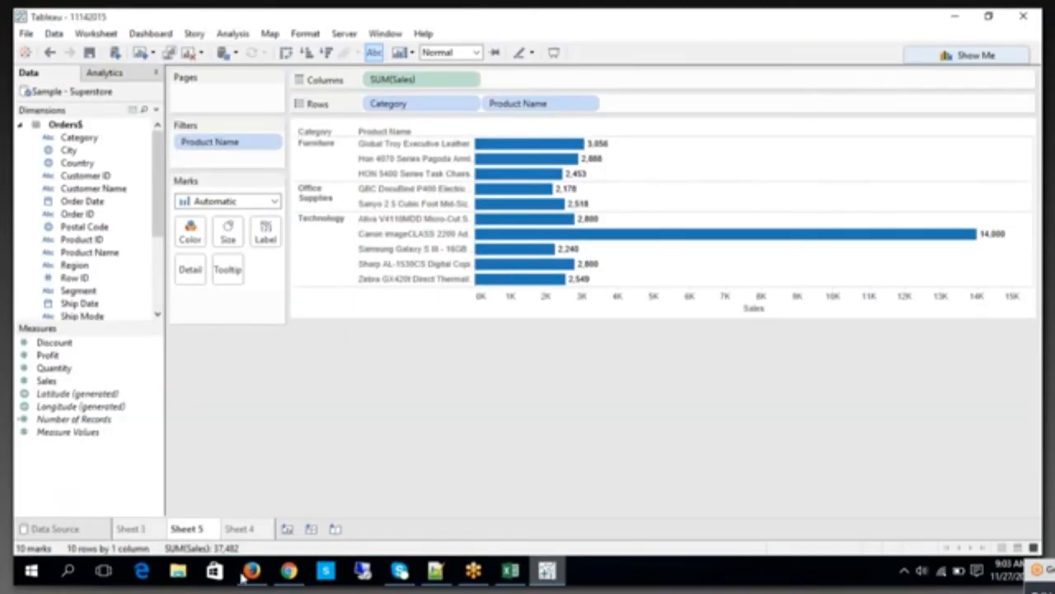
click(240, 531)
right_click(241, 536)
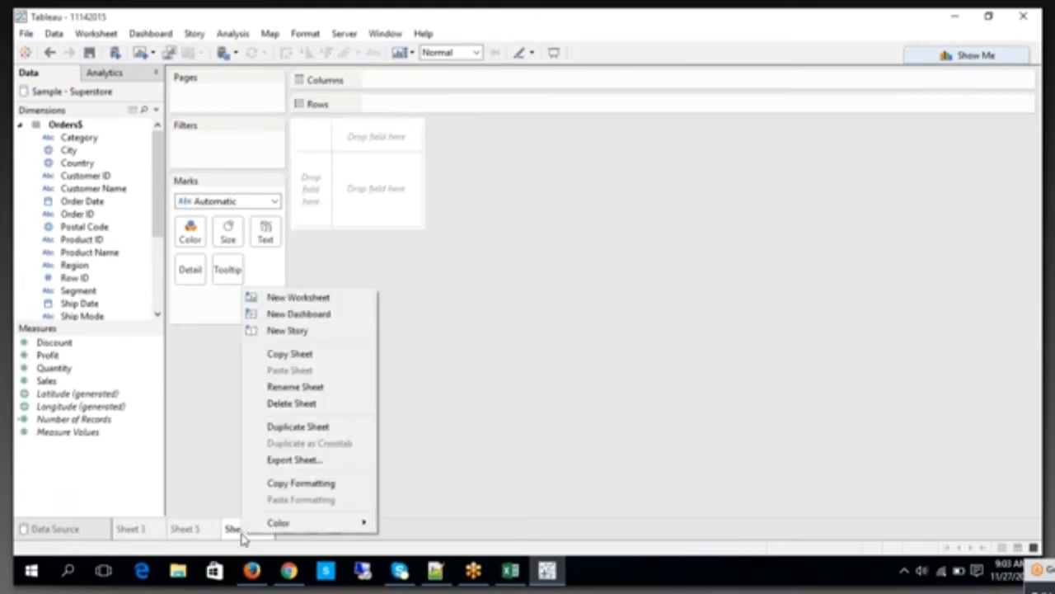
click(313, 403)
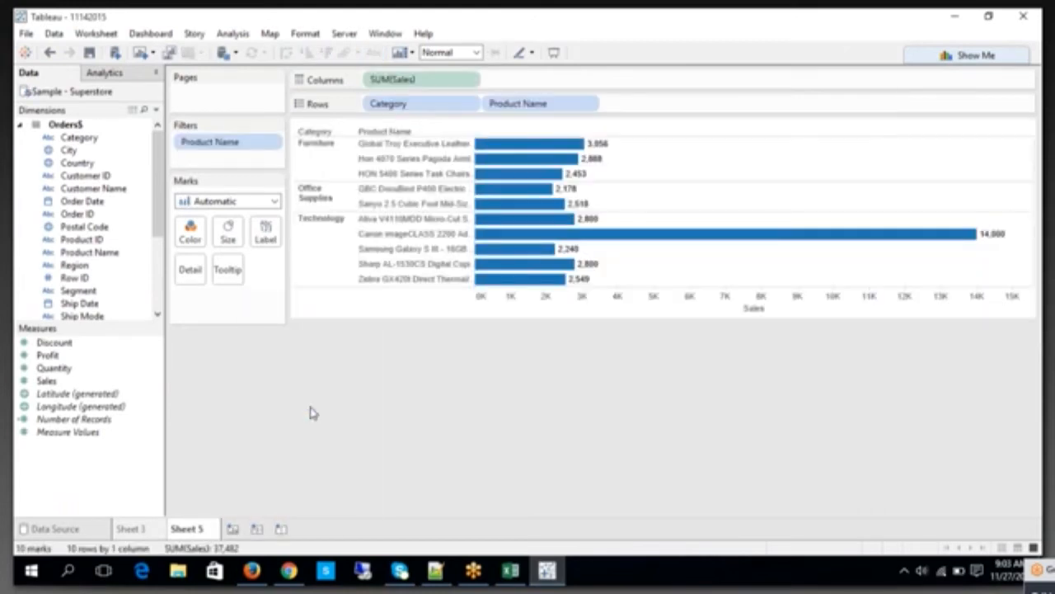
right_click(200, 534)
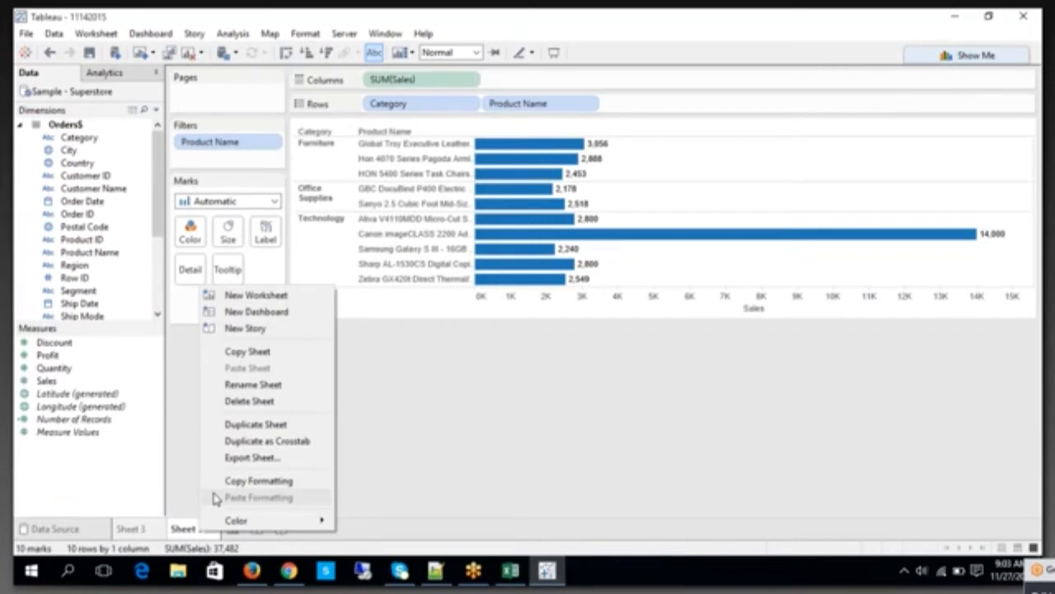
click(272, 426)
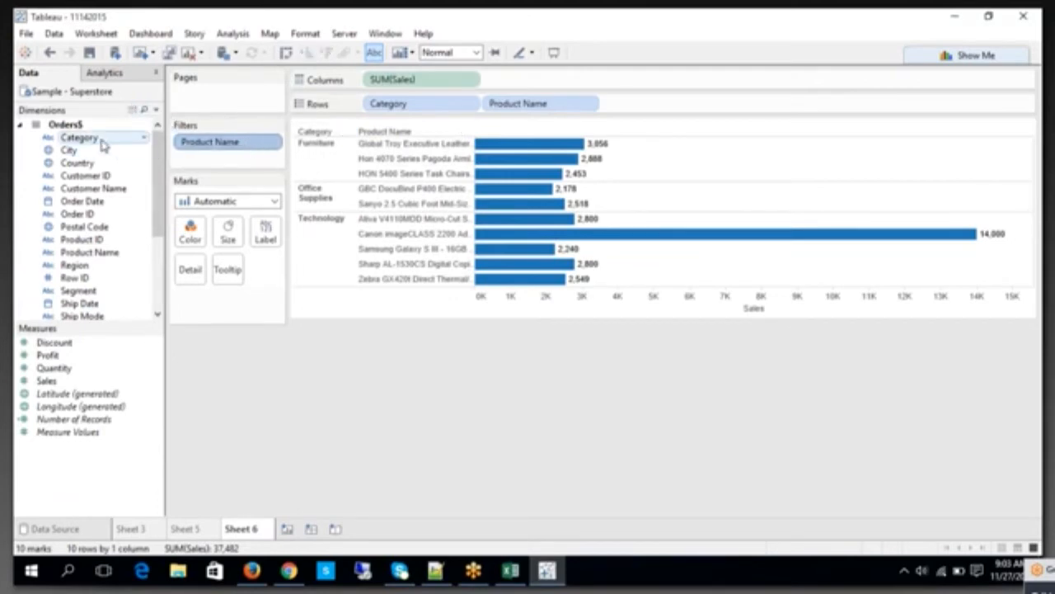
Step: Add a Category filter on Sheet 6 that keeps only Furniture, alongside the Product Name top 10 filter
drag(103, 145, 202, 163)
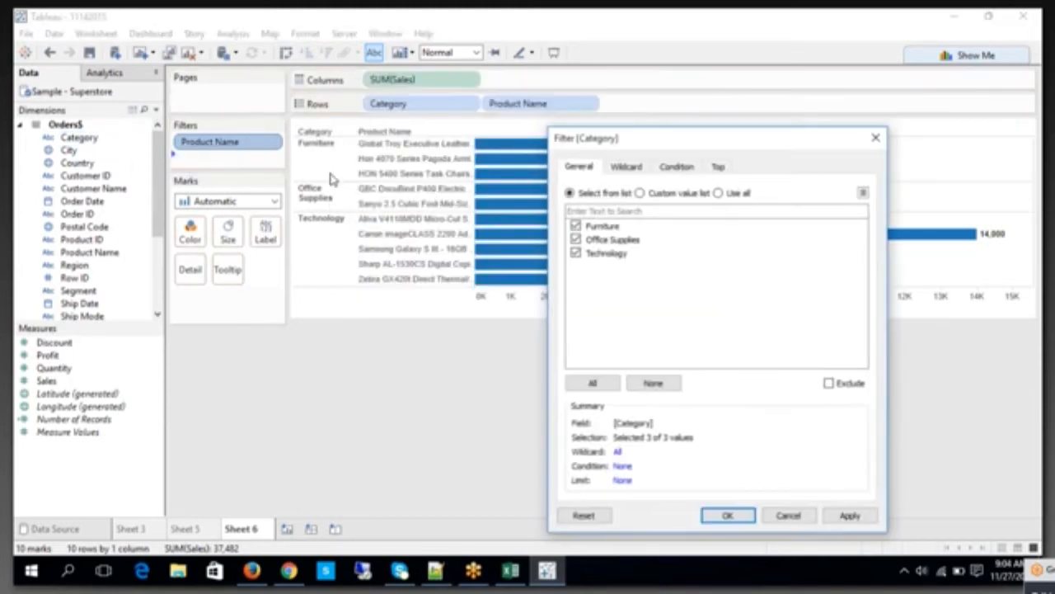
click(575, 239)
click(576, 253)
drag(671, 140, 721, 87)
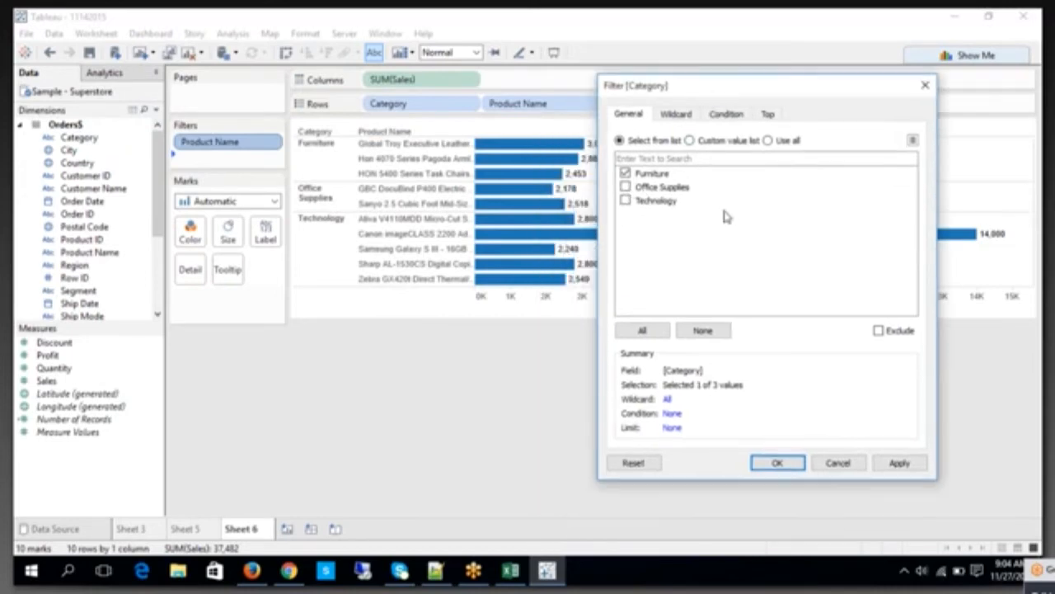
click(776, 465)
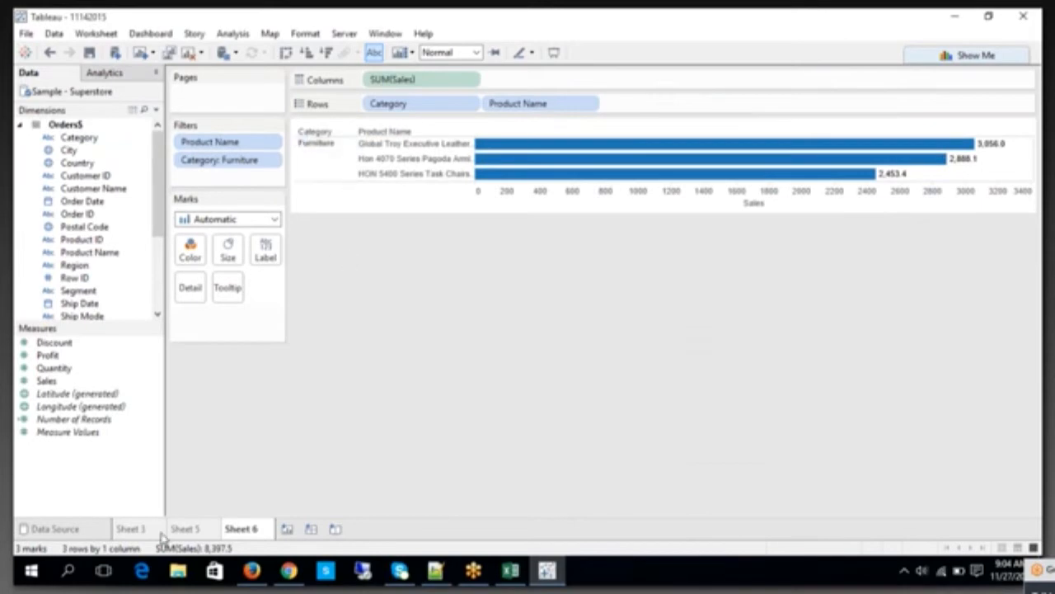
Step: Compare the Furniture chart on Sheet 3 and the top 10 products on Sheet 5 with the combined filters on Sheet 6
click(129, 529)
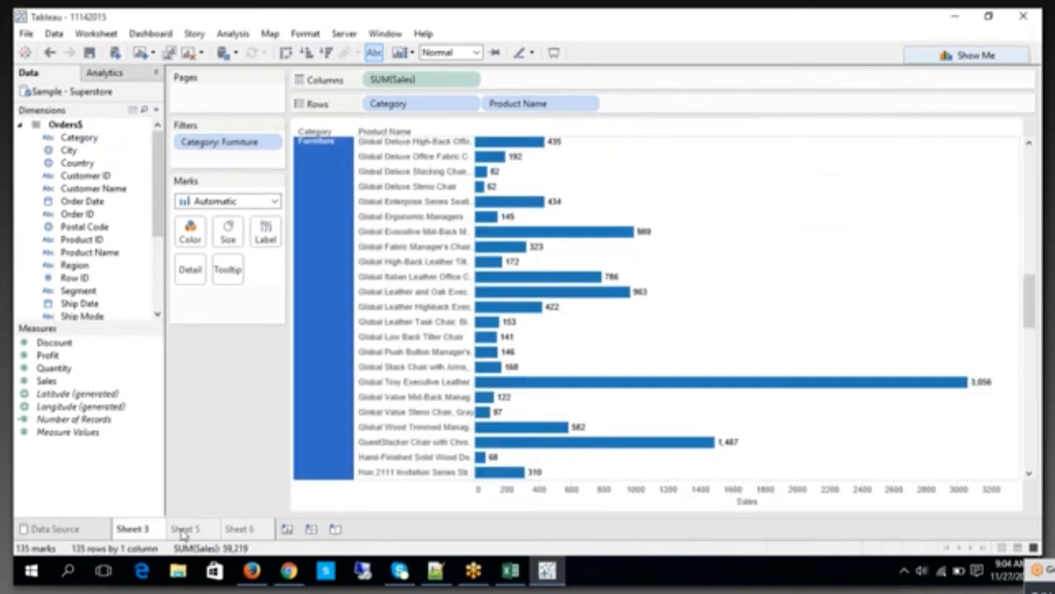
click(184, 530)
click(247, 528)
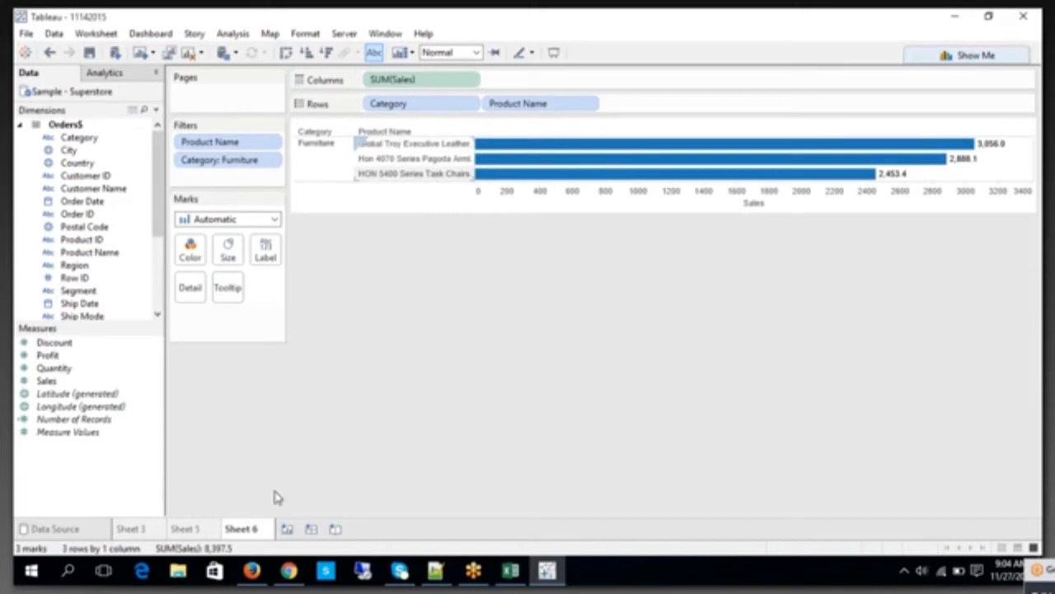
click(132, 529)
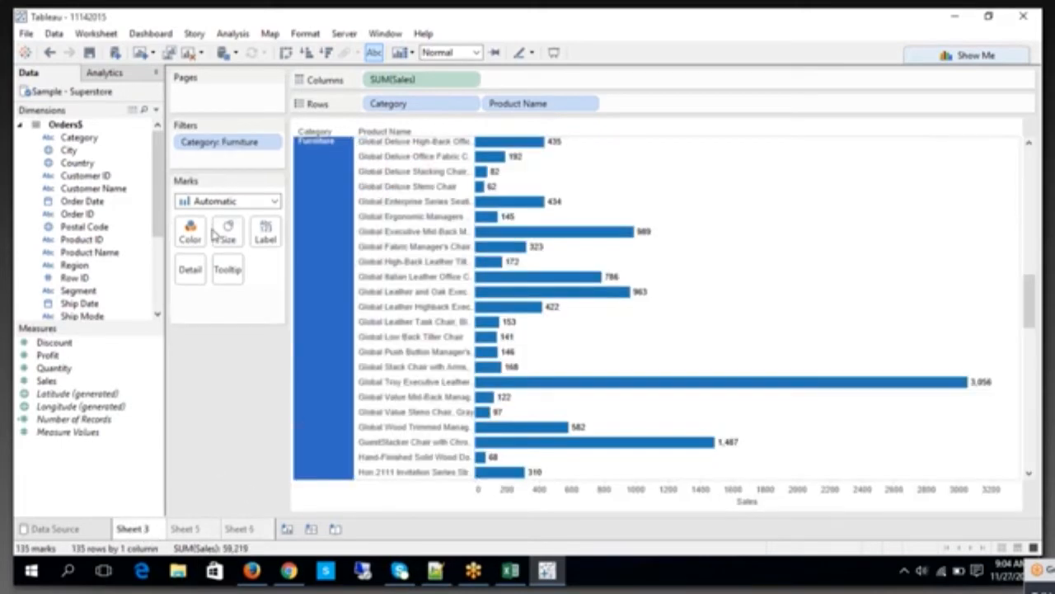
click(196, 528)
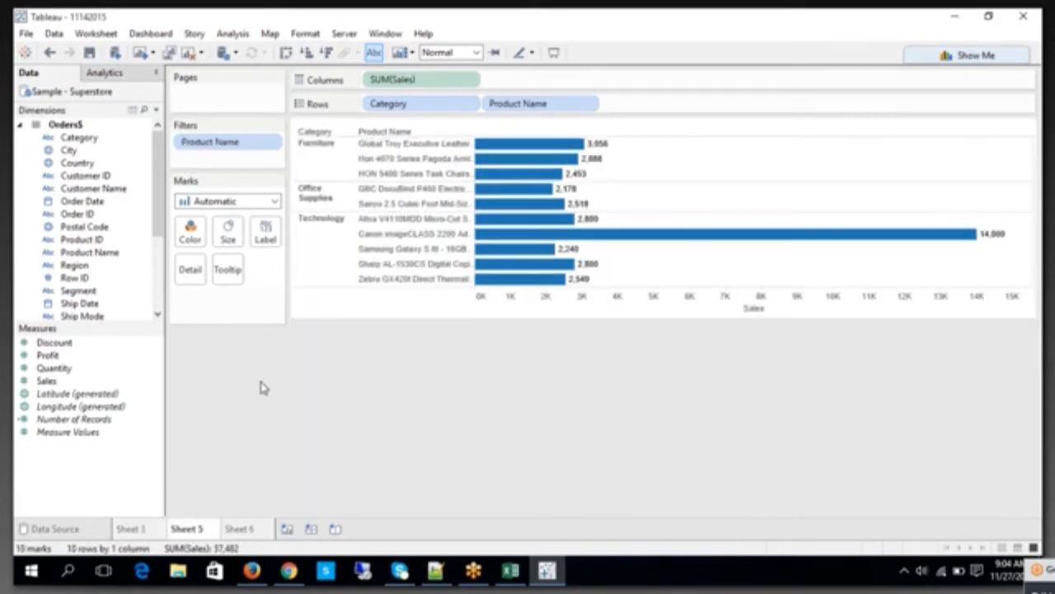
click(243, 529)
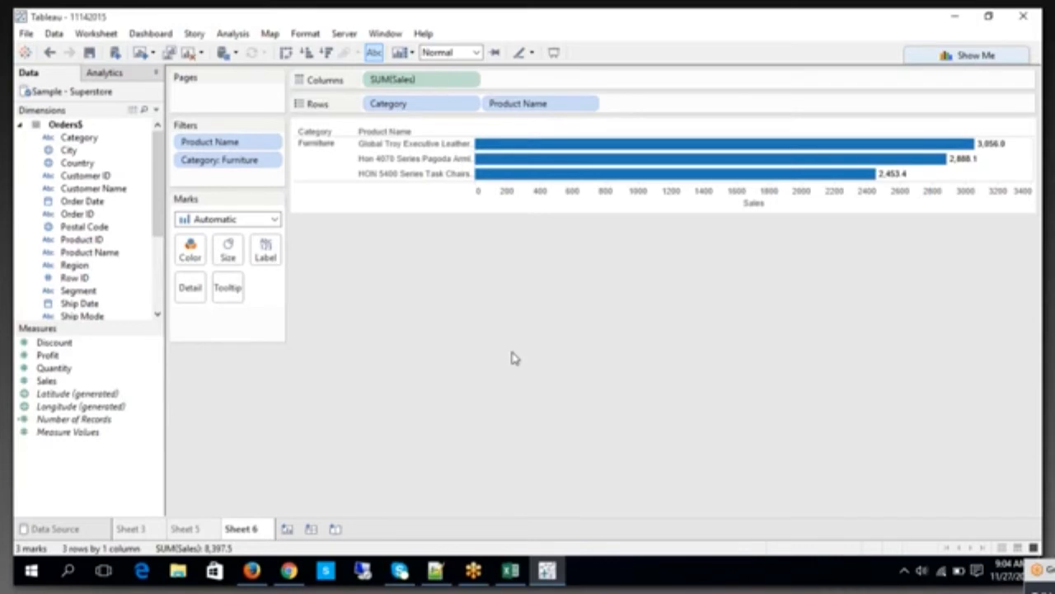
Step: View the Product Name filter's options on Sheet 6 and select the Category filter
click(271, 145)
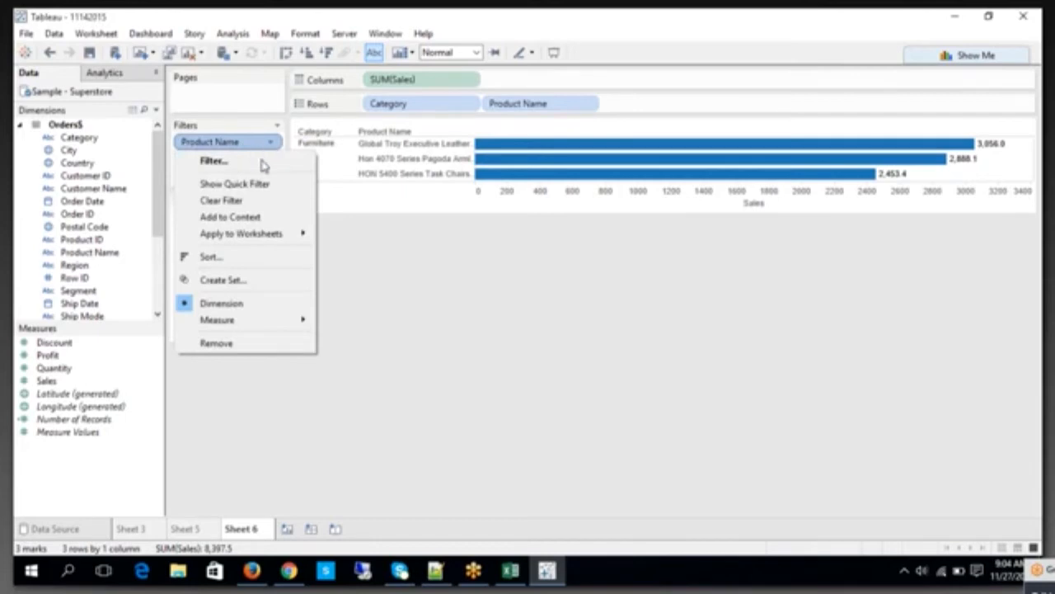
click(343, 210)
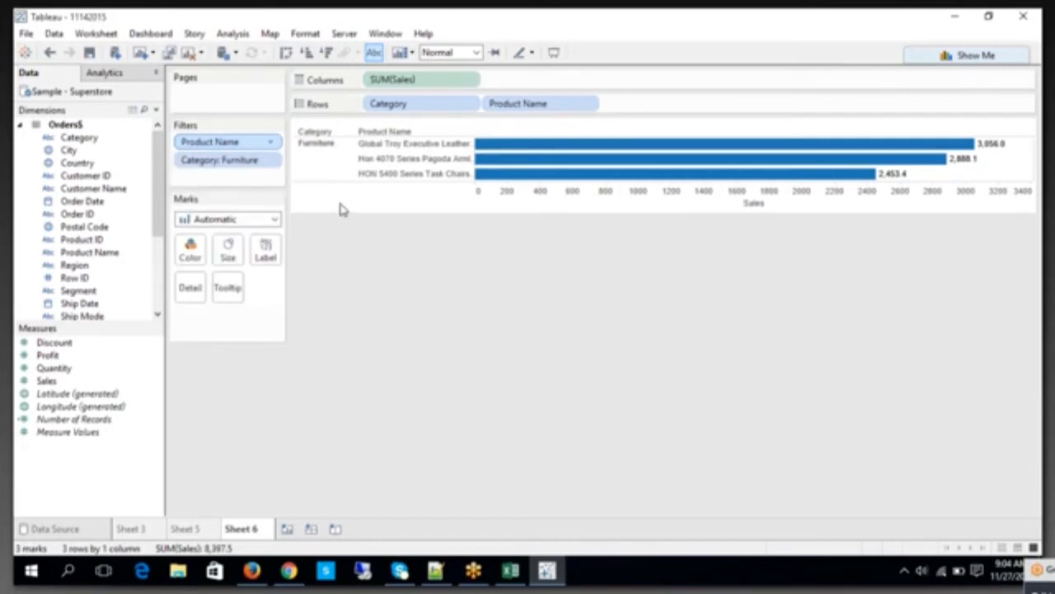
click(250, 165)
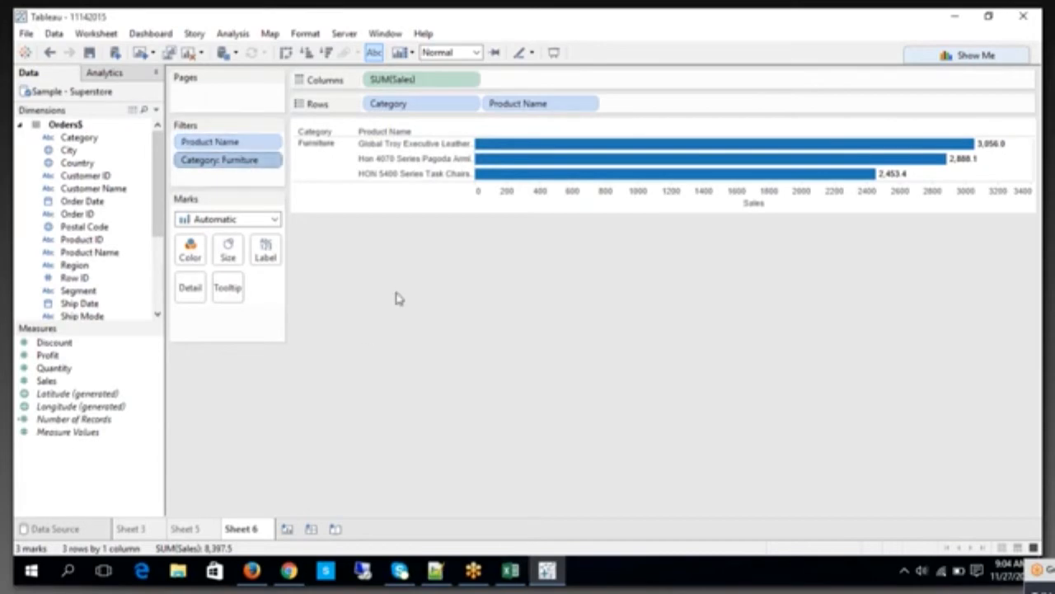
Step: Switch to the Excel notes and read the remark on independent filters below the Normal Filter result table
click(510, 571)
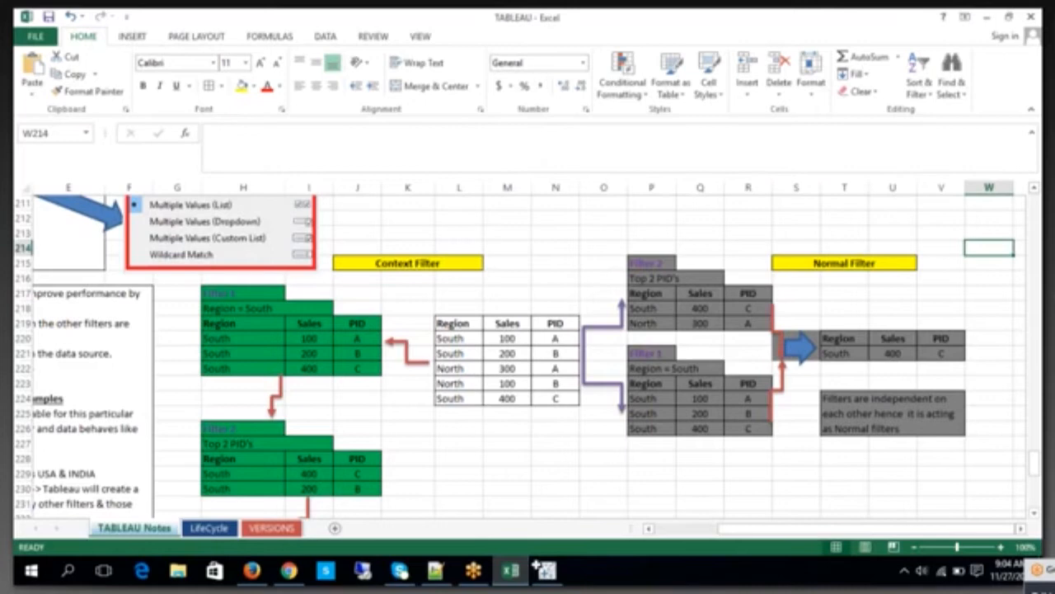
click(876, 404)
double_click(875, 404)
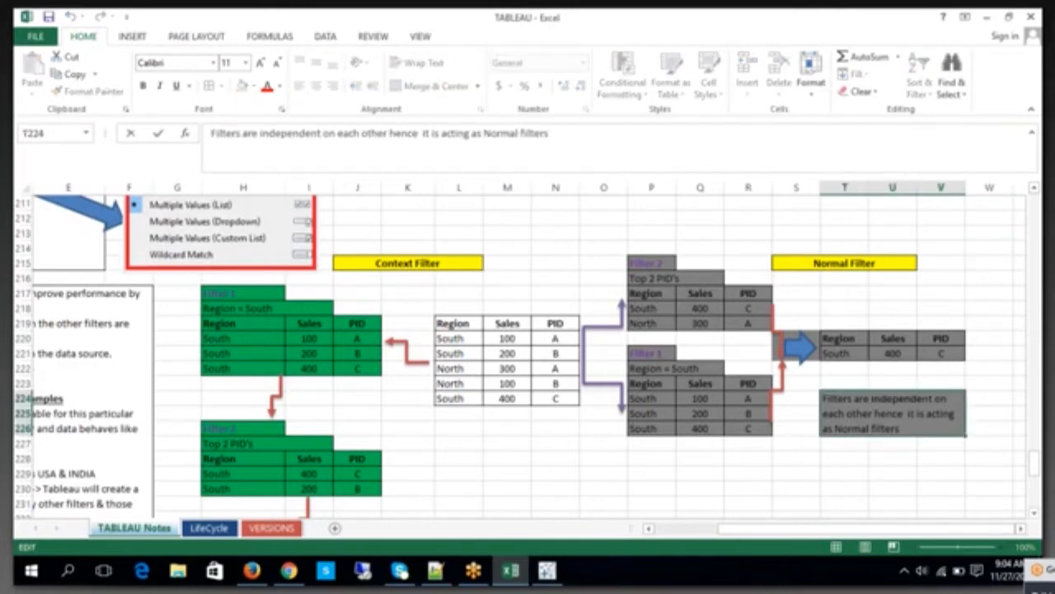
click(796, 487)
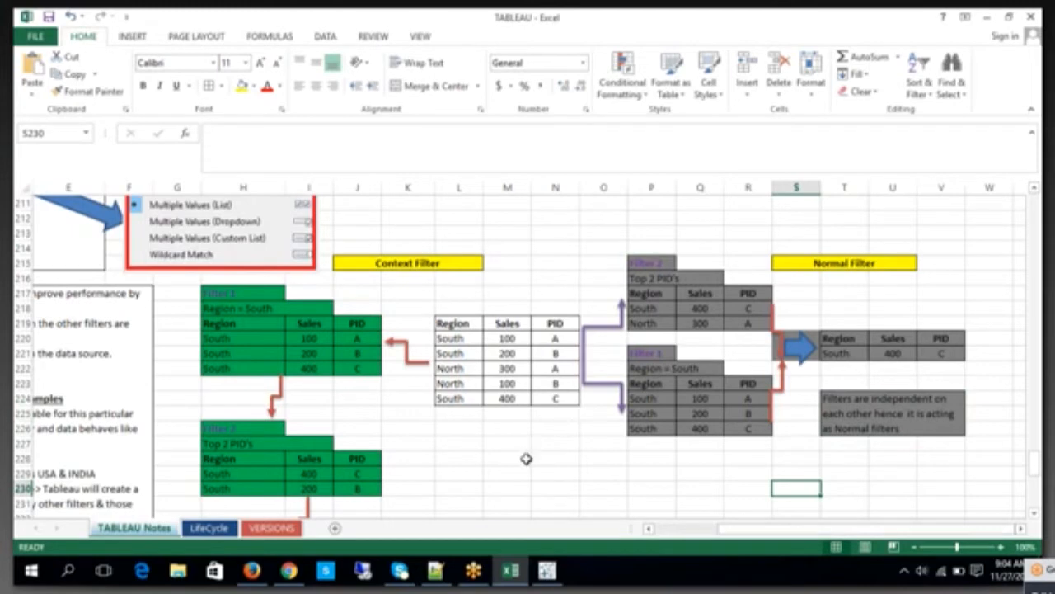
Step: Switch back to Tableau and add the Category: Furniture filter on Sheet 6 to context
click(546, 569)
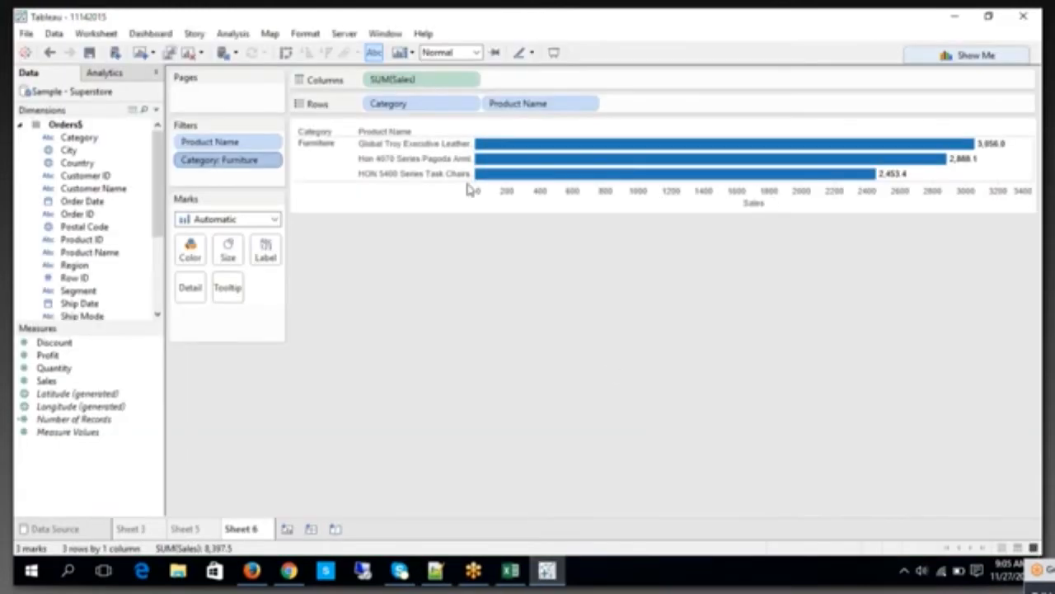
click(248, 162)
right_click(251, 161)
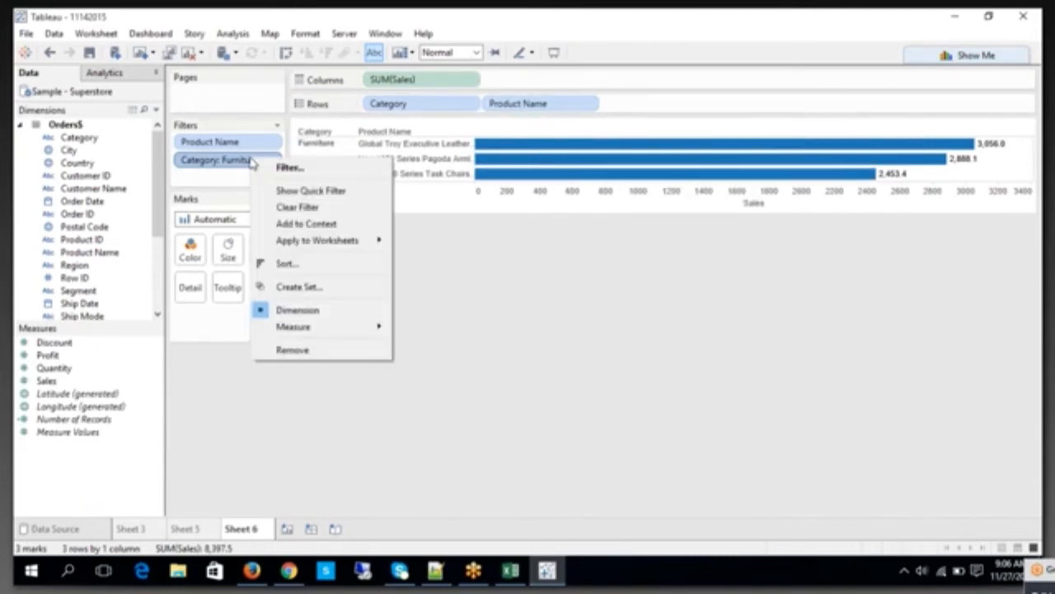
click(295, 223)
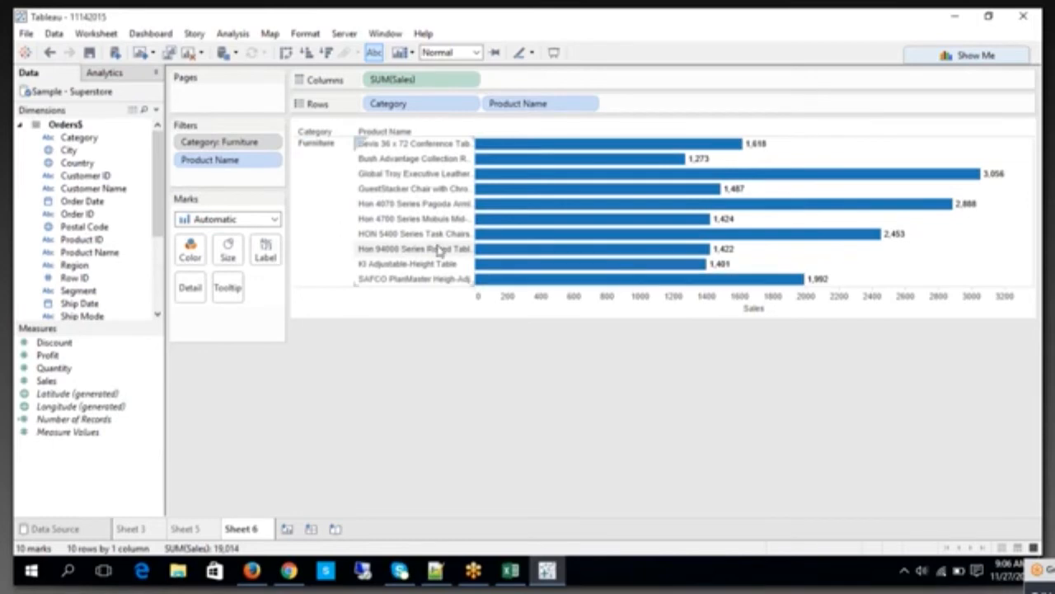
right_click(243, 147)
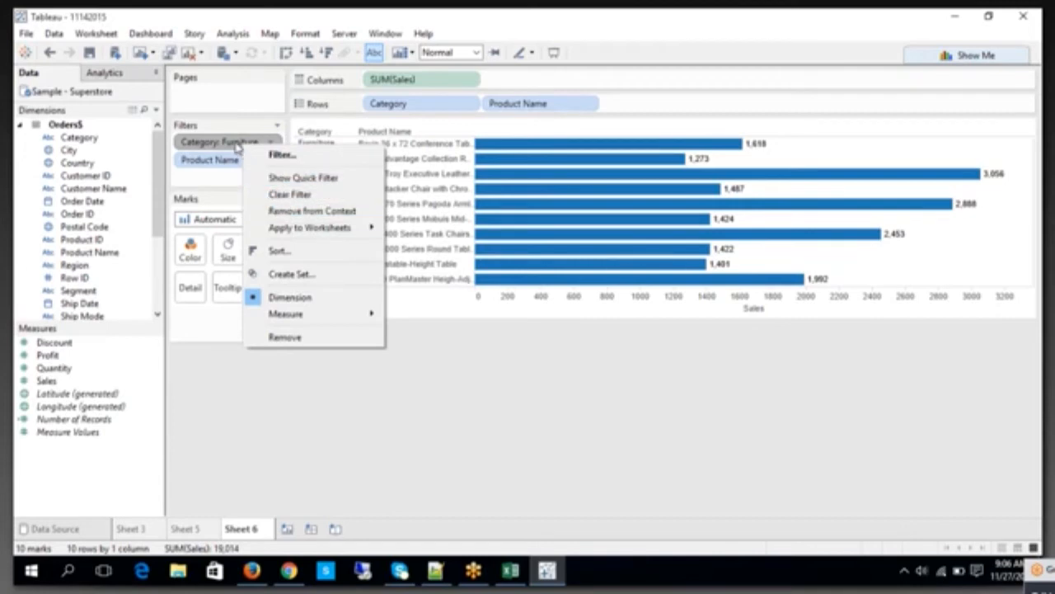
click(478, 454)
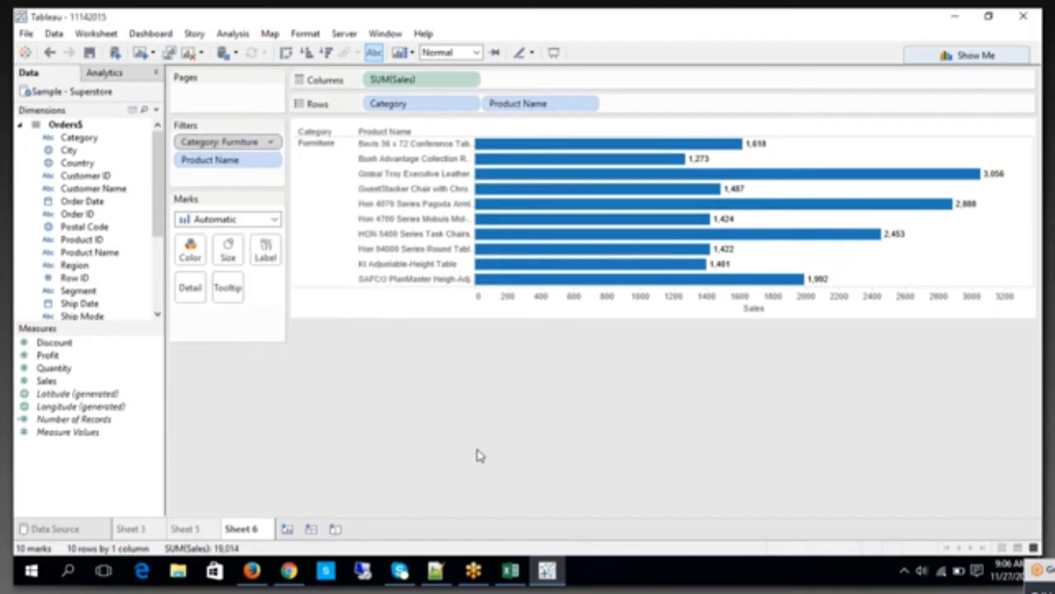
Step: Review the Context Filter example in the Excel notes, then return to Tableau and select the Product Name filter
click(511, 573)
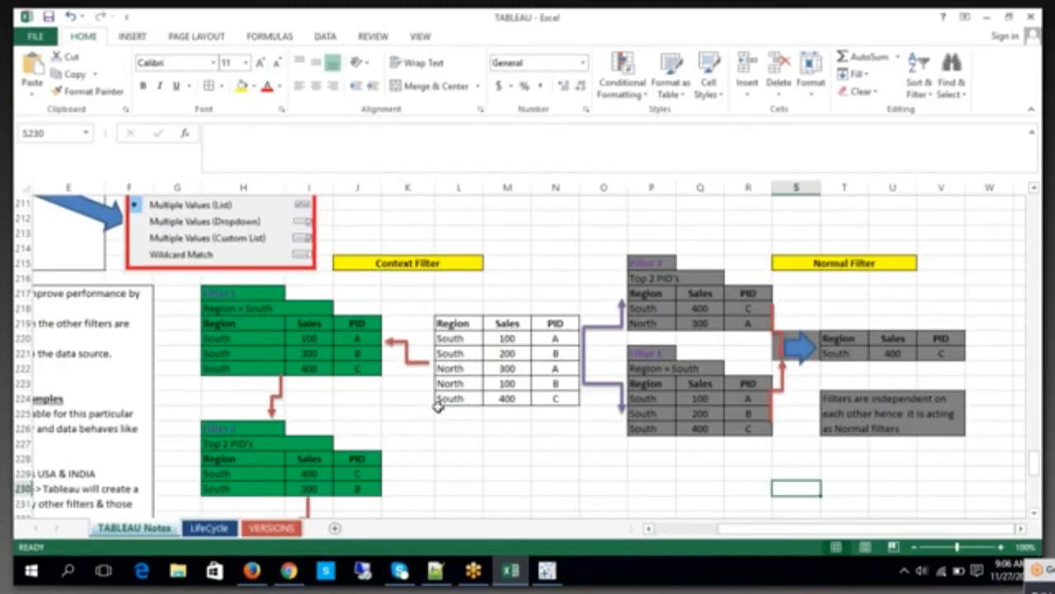
scroll(438, 404, down, 1)
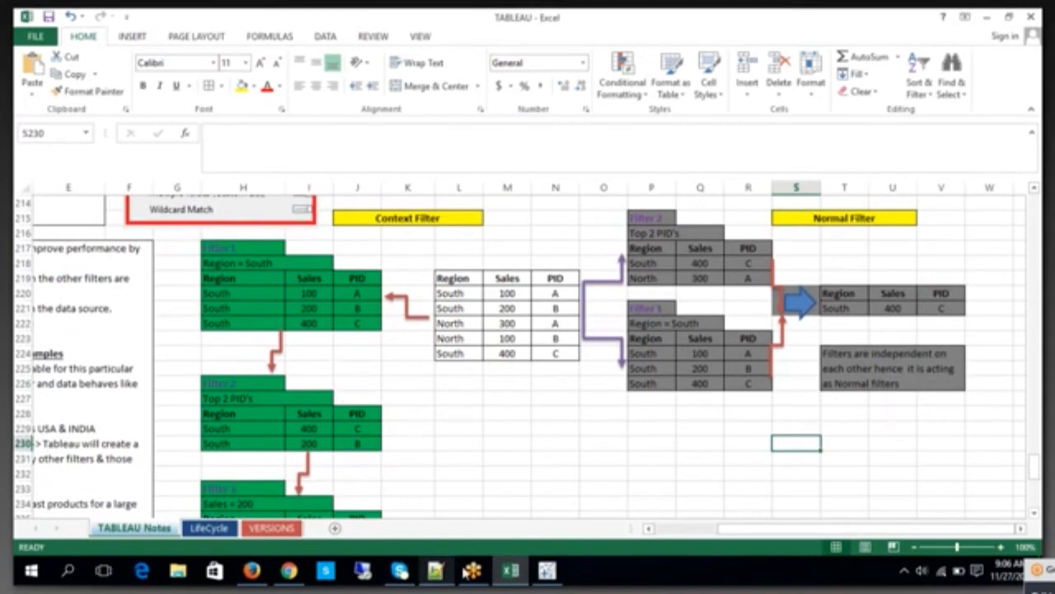
click(547, 571)
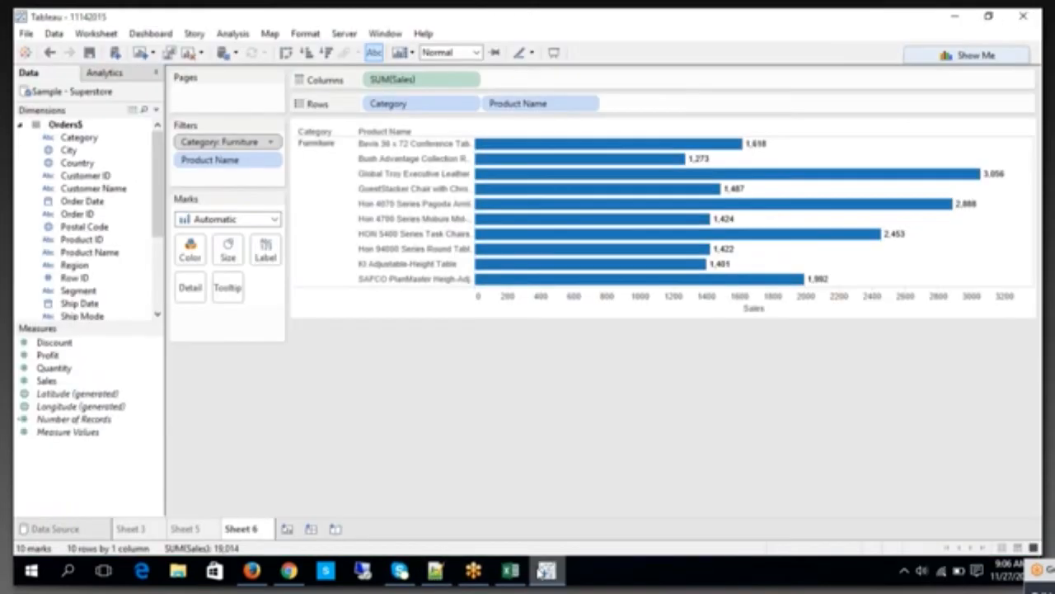
click(236, 165)
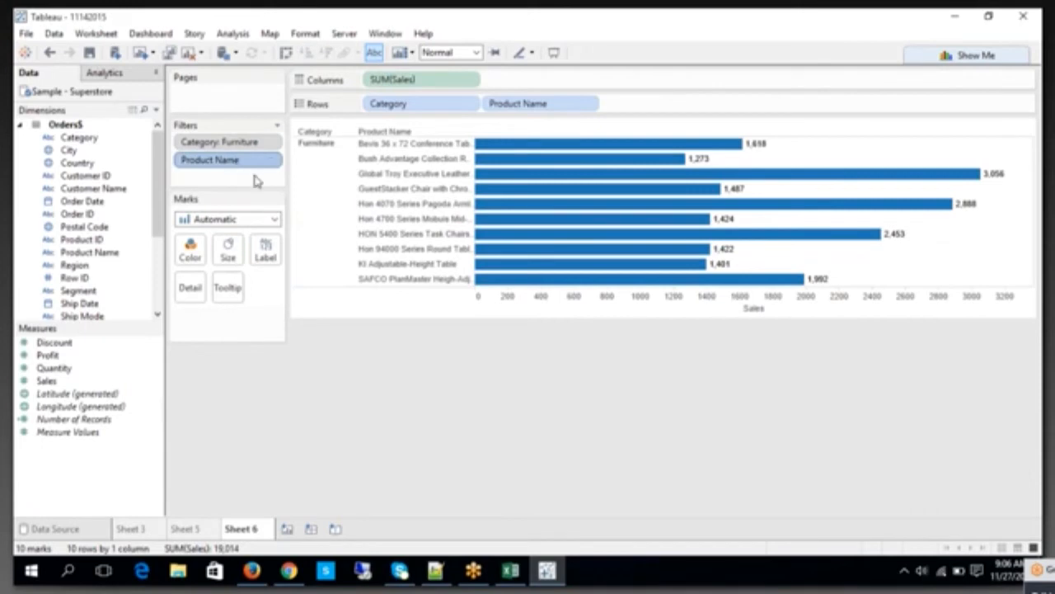
Step: Remove the Category: Furniture filter from context on Sheet 6
right_click(221, 145)
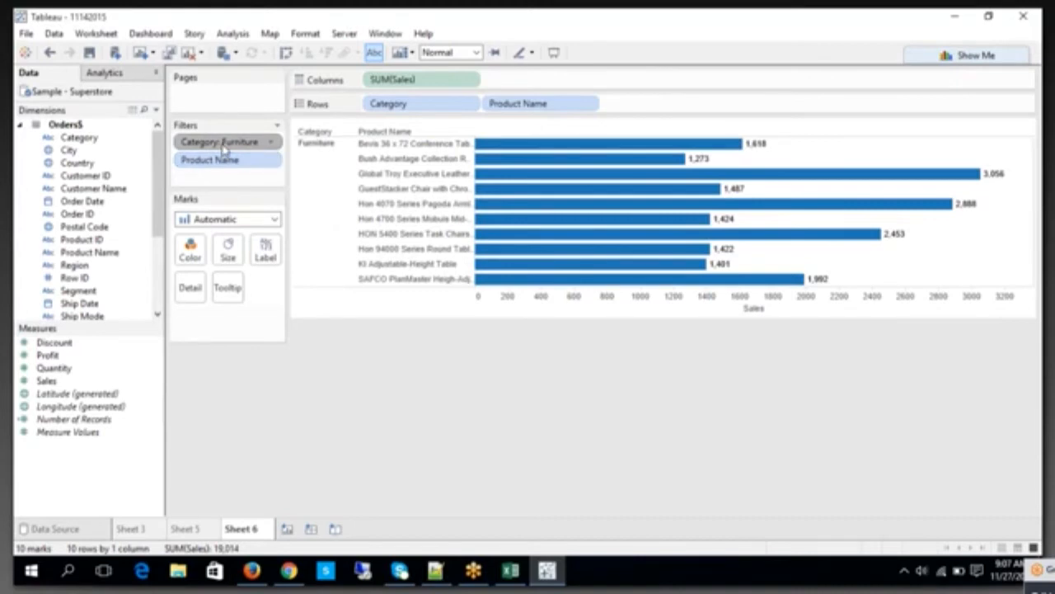
click(259, 211)
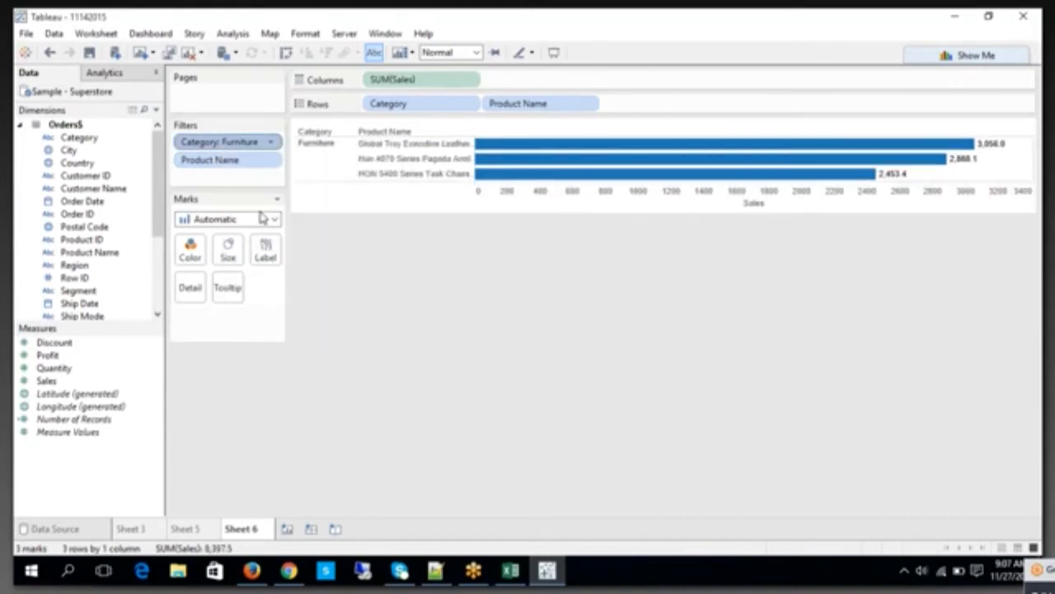
right_click(234, 145)
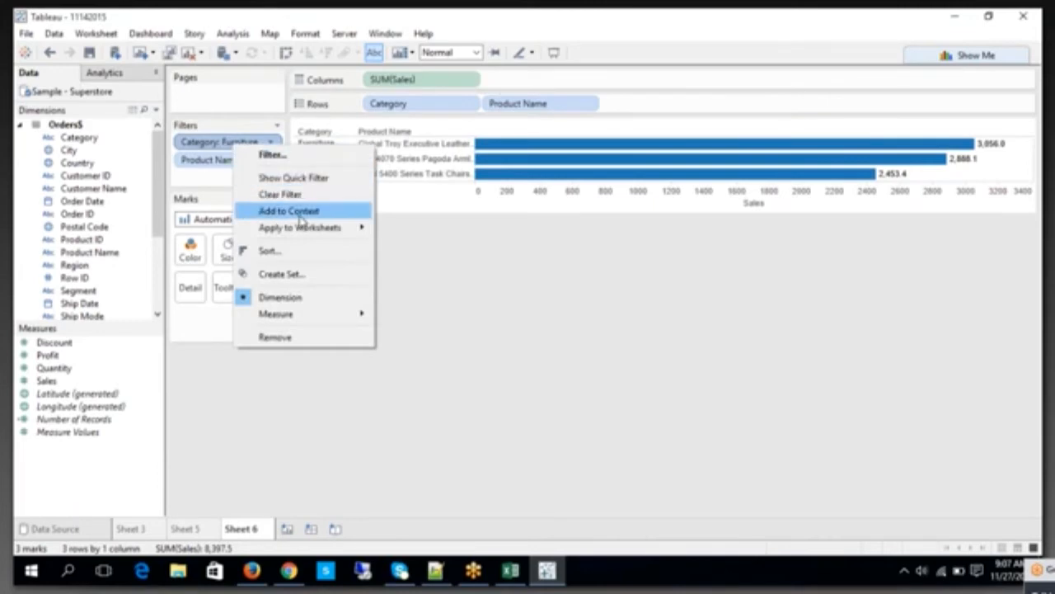
click(196, 169)
click(205, 169)
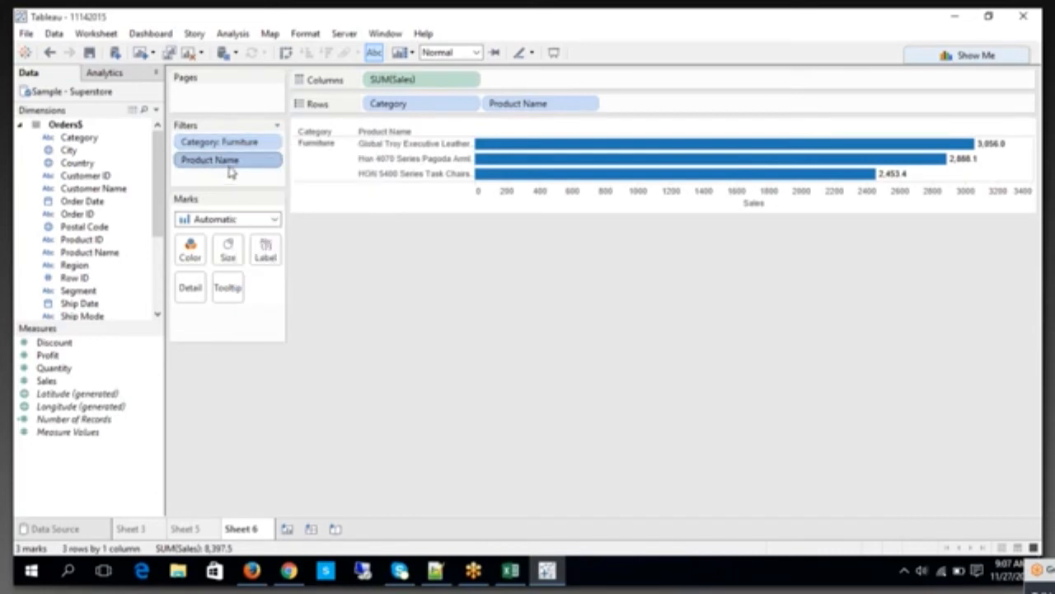
Step: Add the Category: Furniture filter back to context so the Product Name top 10 filter depends on it
click(223, 146)
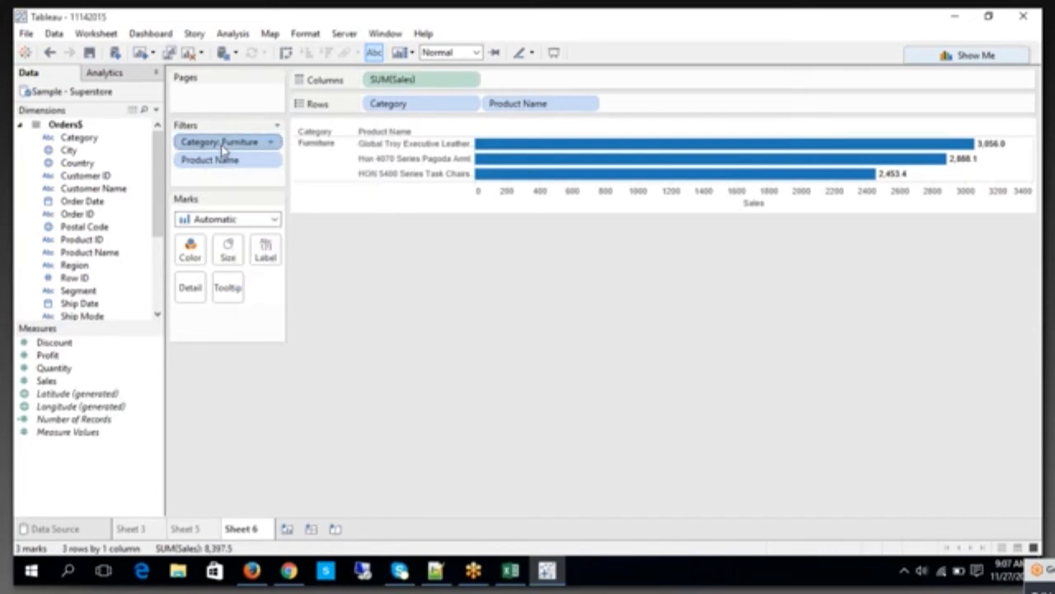
right_click(222, 147)
click(251, 211)
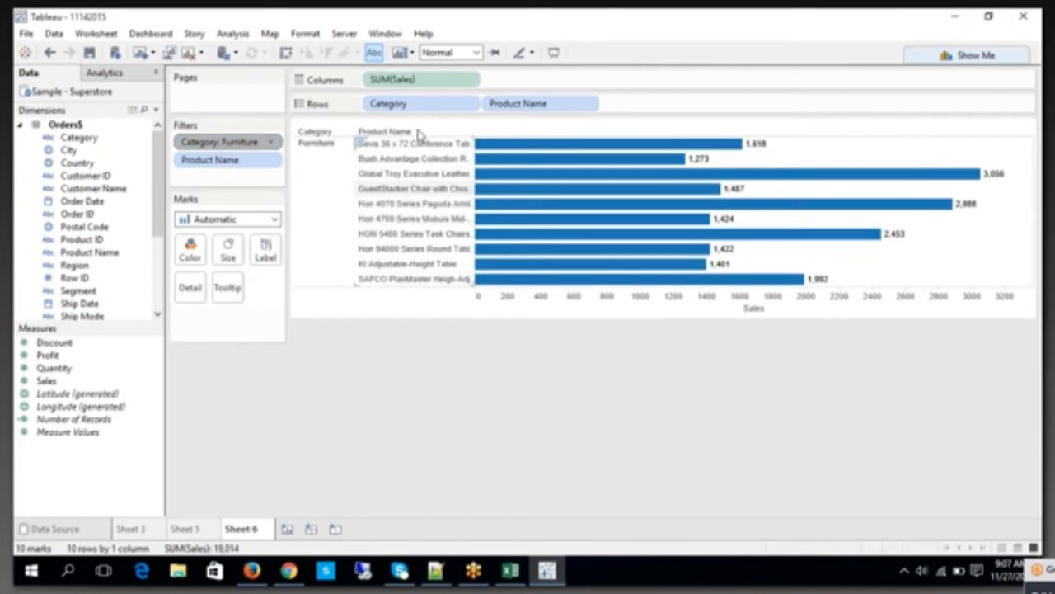
Step: Examine the Product Name filter and the Category context filter with its options on Sheet 6
click(247, 165)
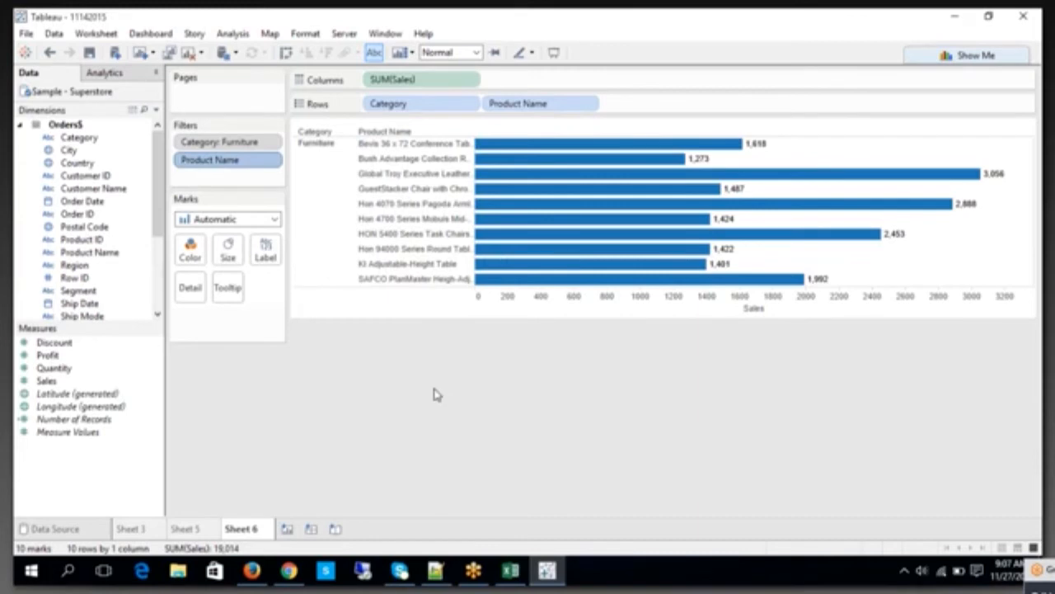
click(232, 144)
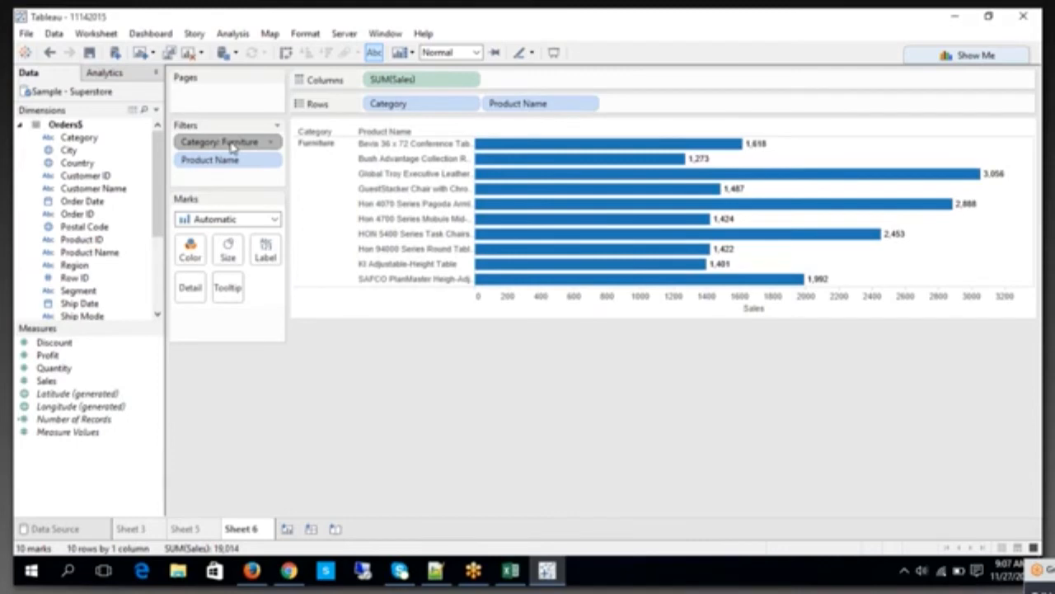
right_click(231, 146)
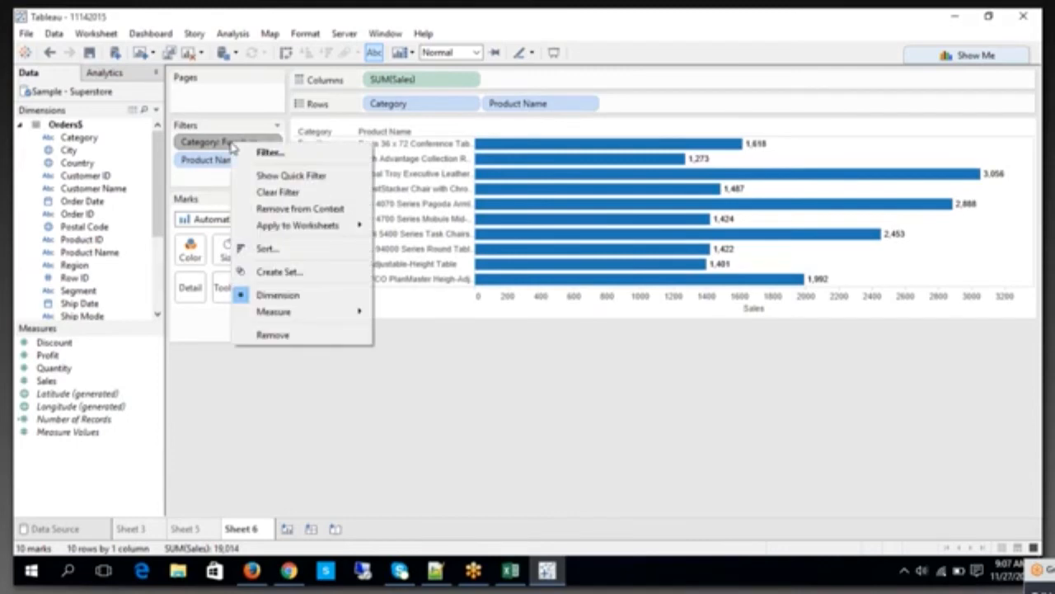
click(459, 388)
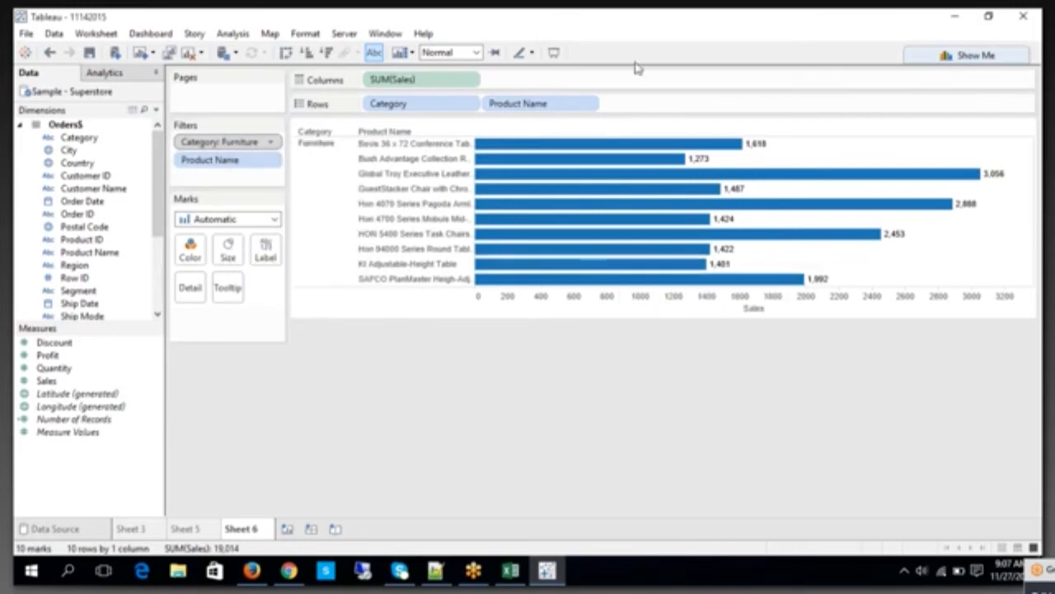
click(665, 28)
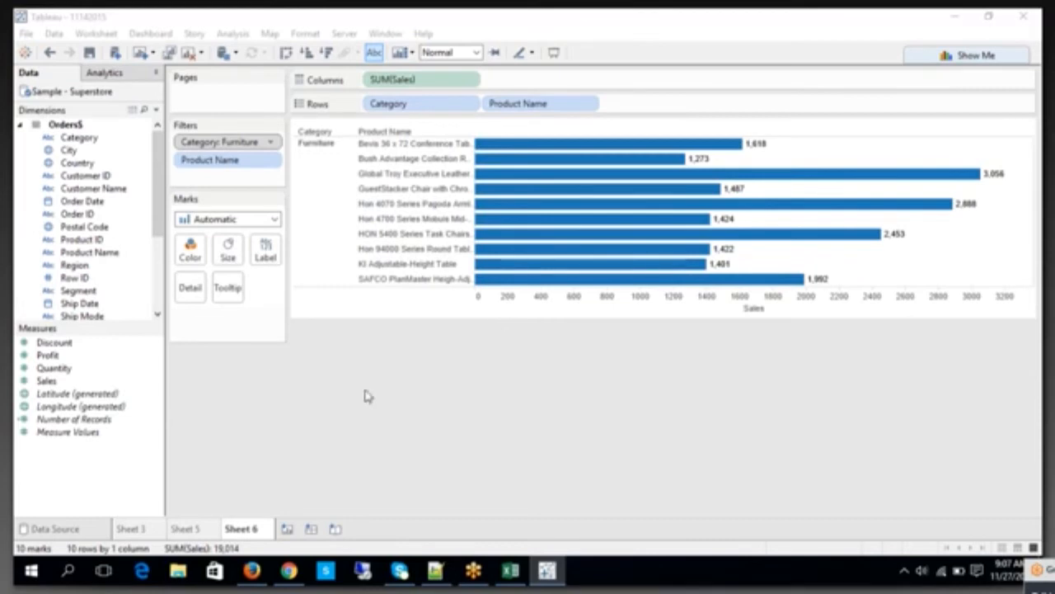
click(241, 144)
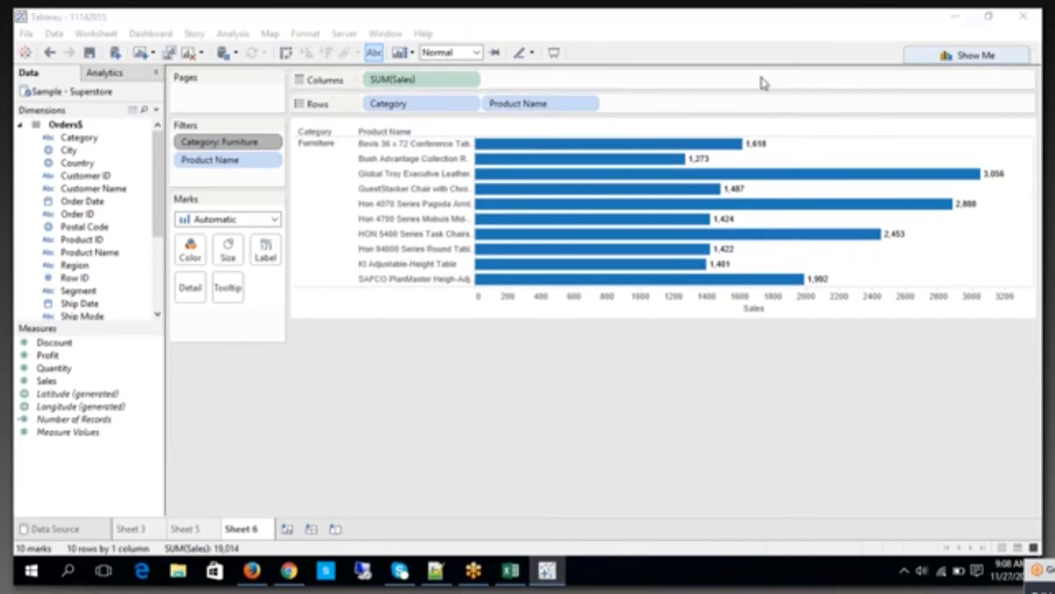
Step: Create a new worksheet charting Sales by Sub-Category, with Sales in columns and Sub-Category in rows, and show the mark labels
click(287, 528)
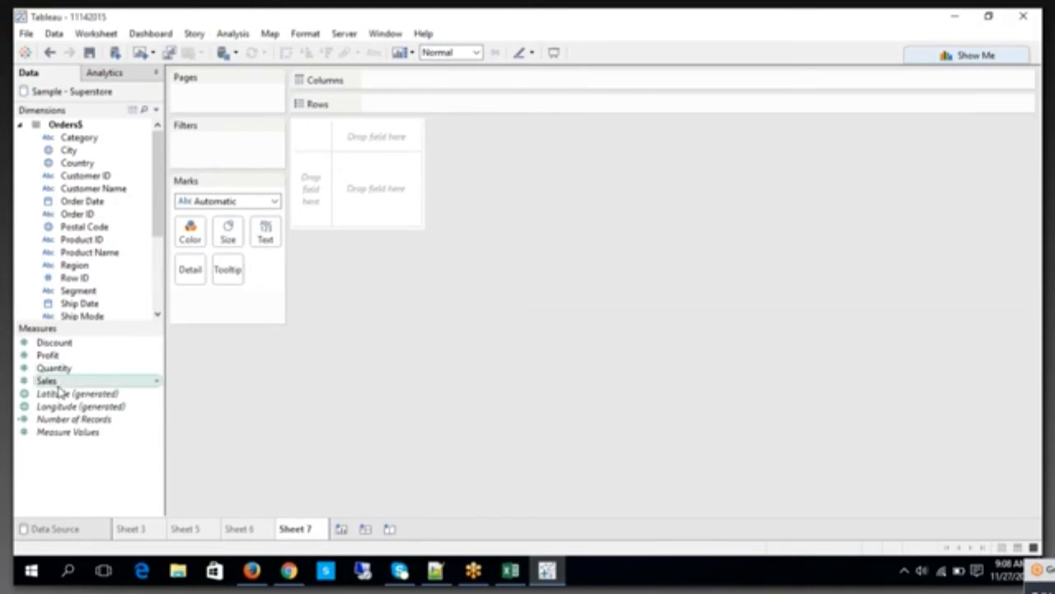
drag(60, 383, 394, 90)
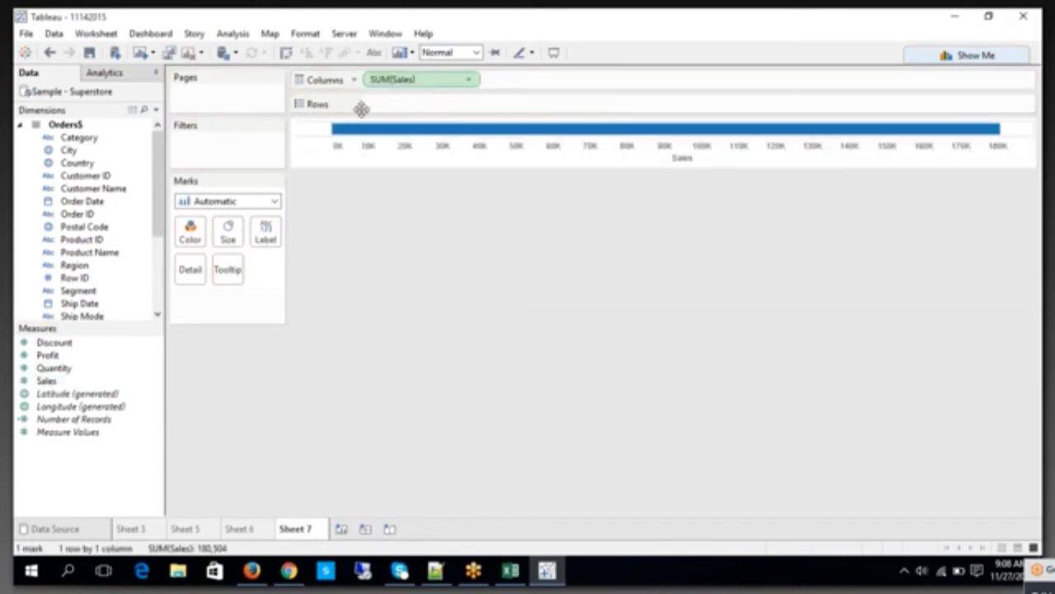
click(157, 293)
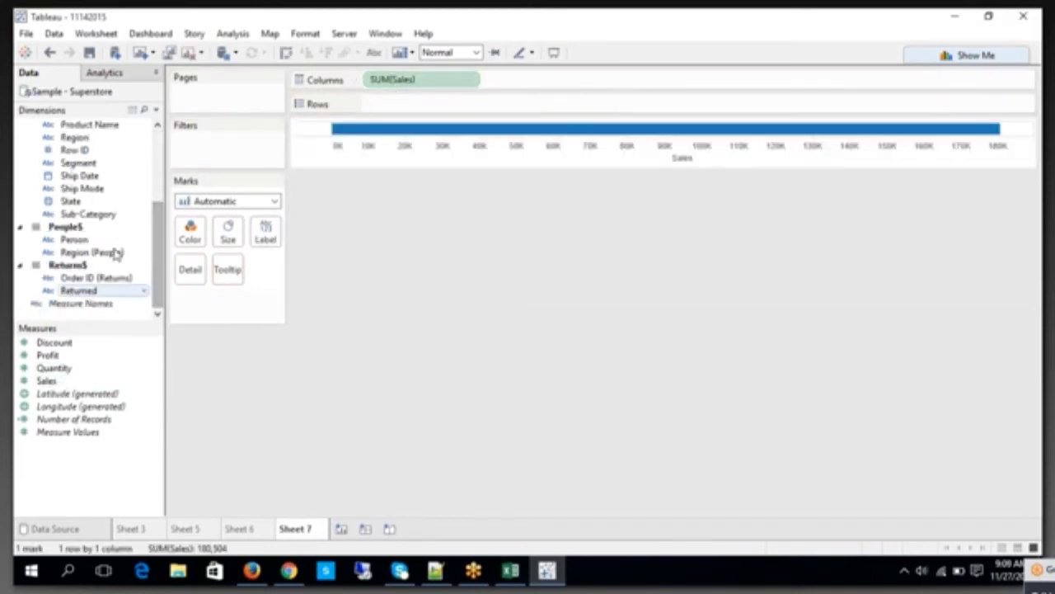
drag(130, 216, 400, 108)
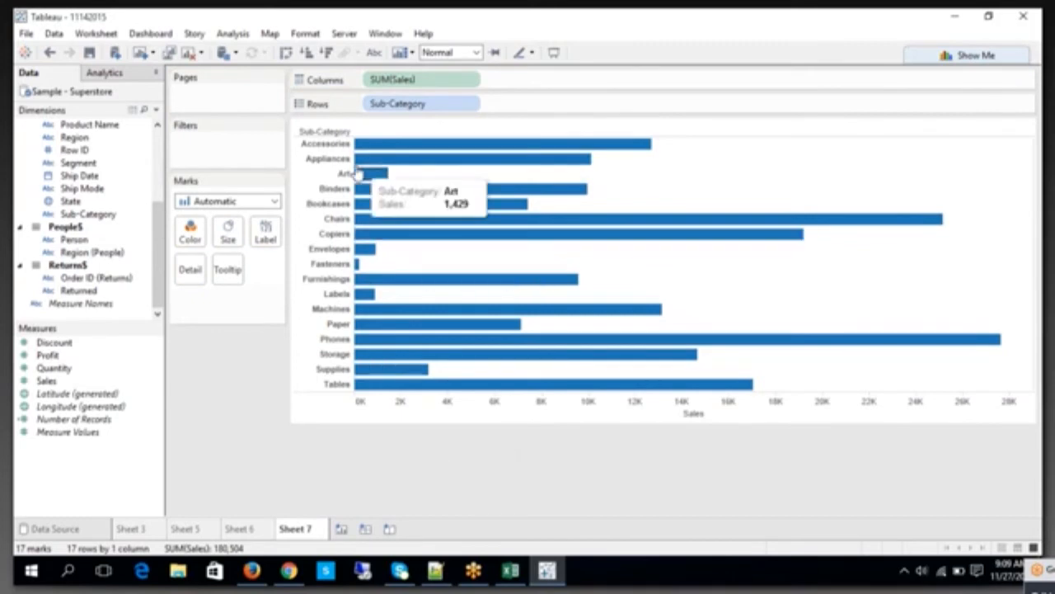
click(374, 52)
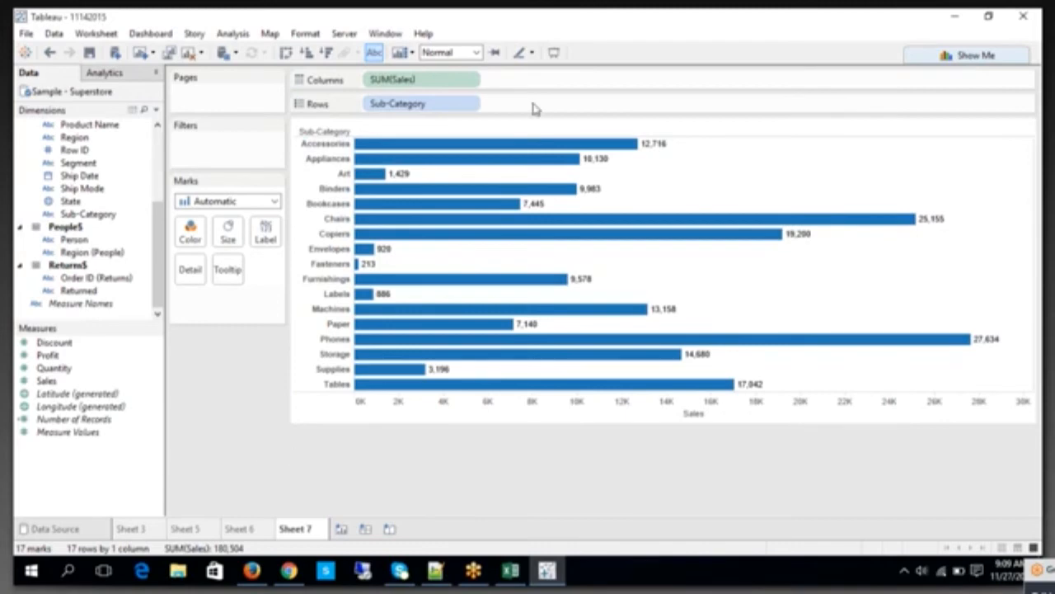
click(404, 110)
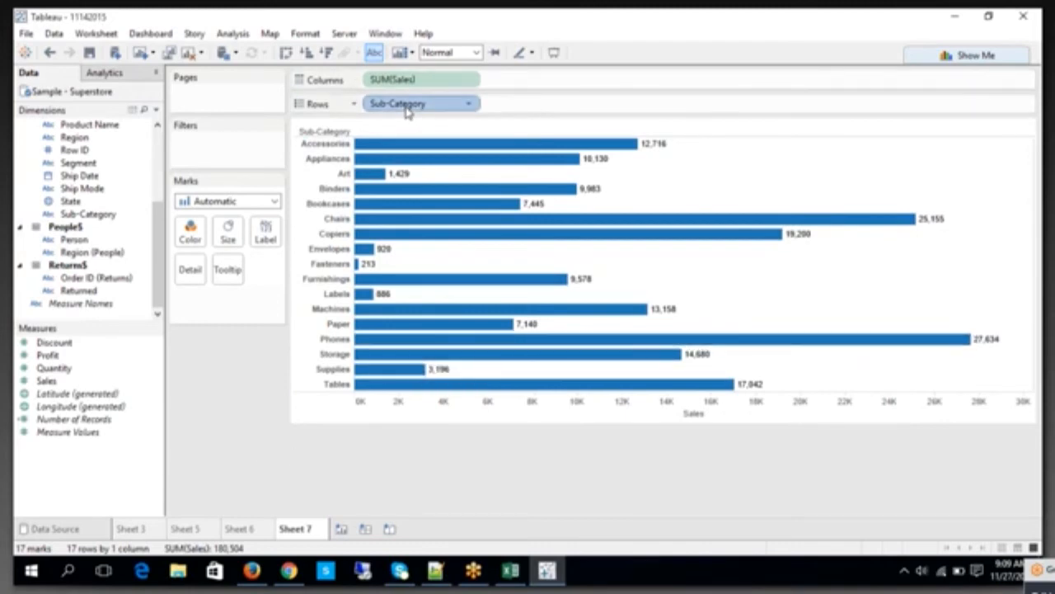
click(156, 146)
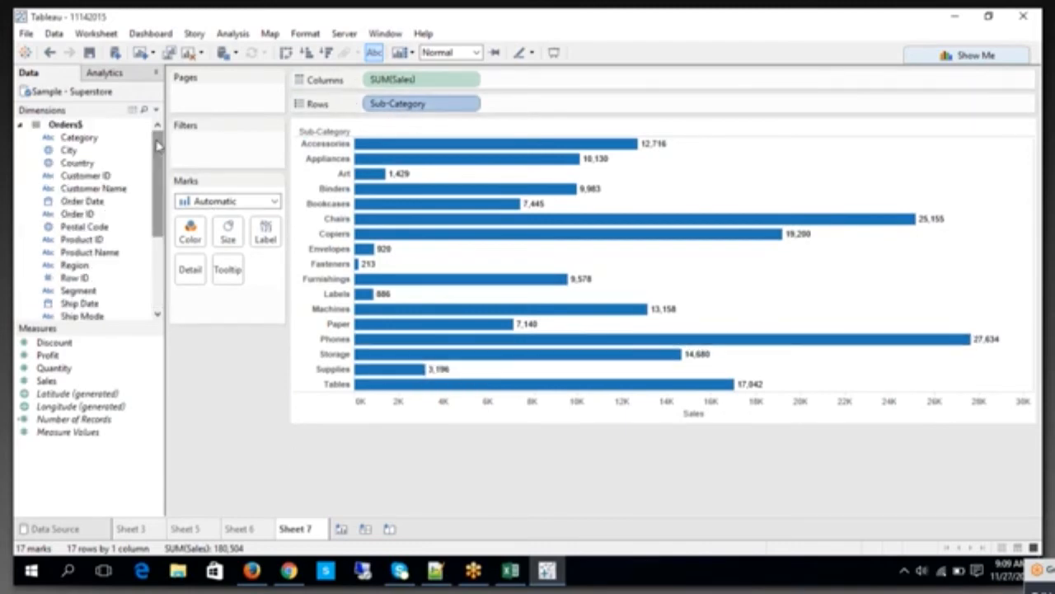
scroll(130, 278, down, 3)
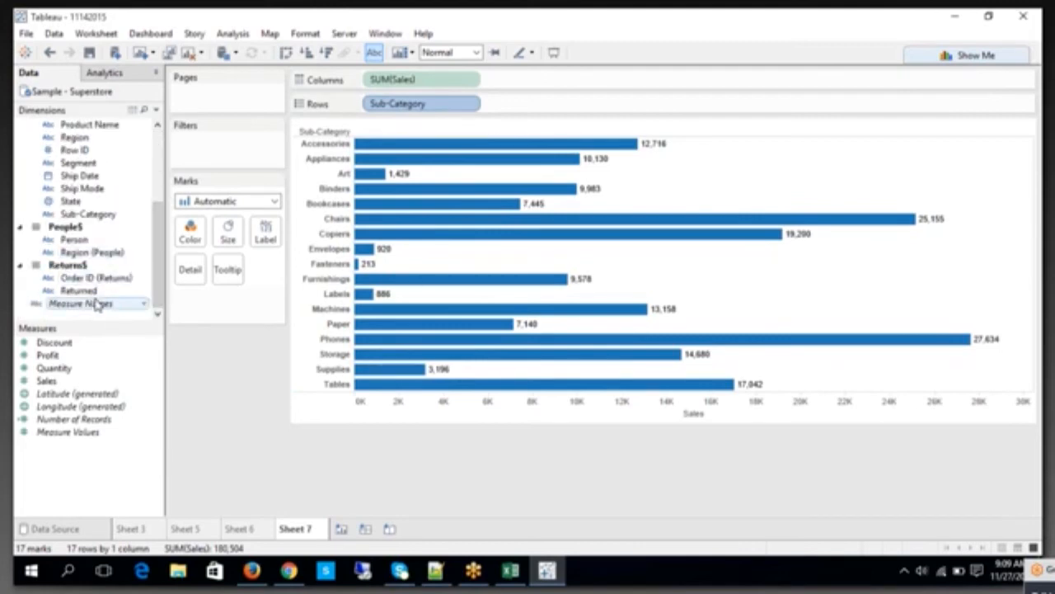
click(105, 216)
drag(125, 204, 245, 133)
click(531, 118)
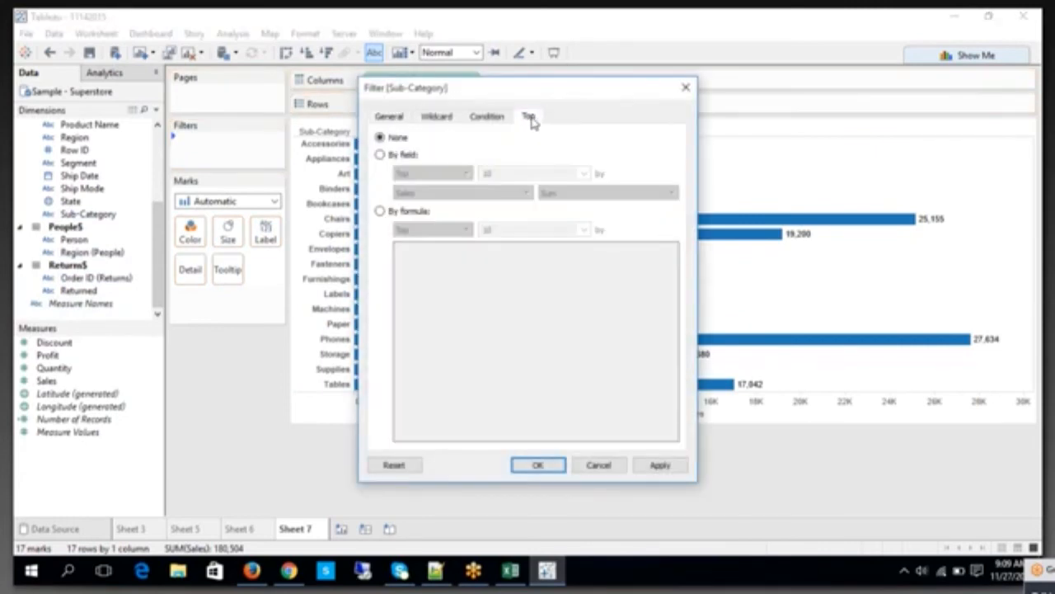
click(402, 155)
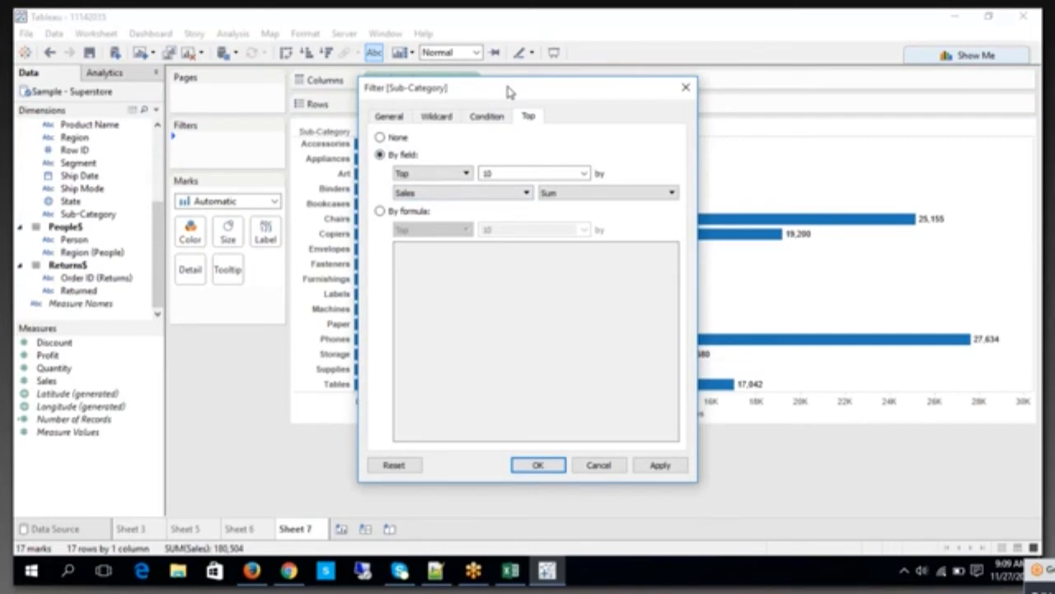
click(599, 464)
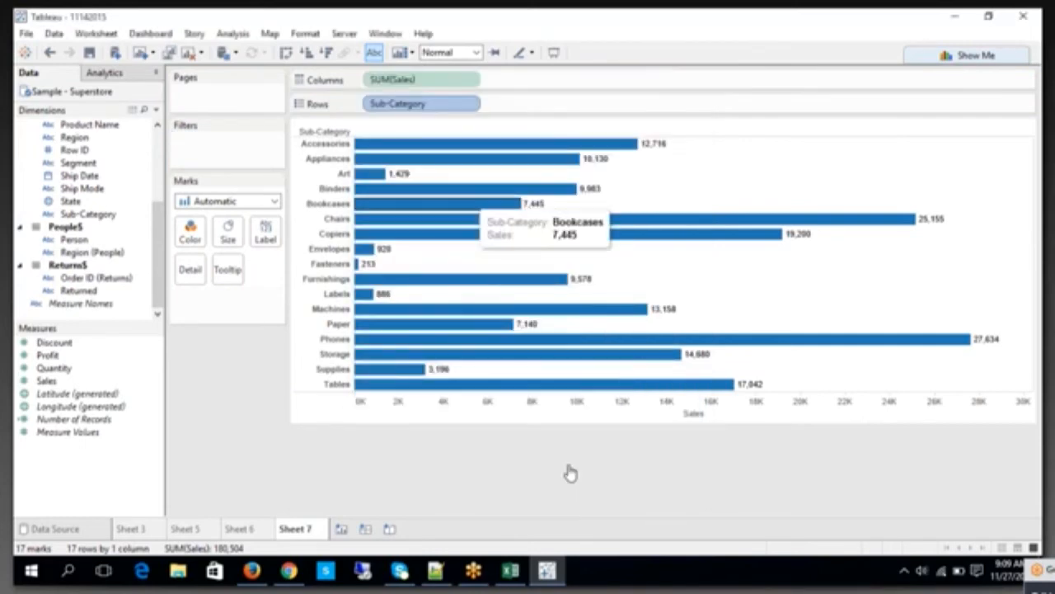
Step: Try sorting the sub-categories by sales in descending and ascending order, and clear the sort
click(327, 52)
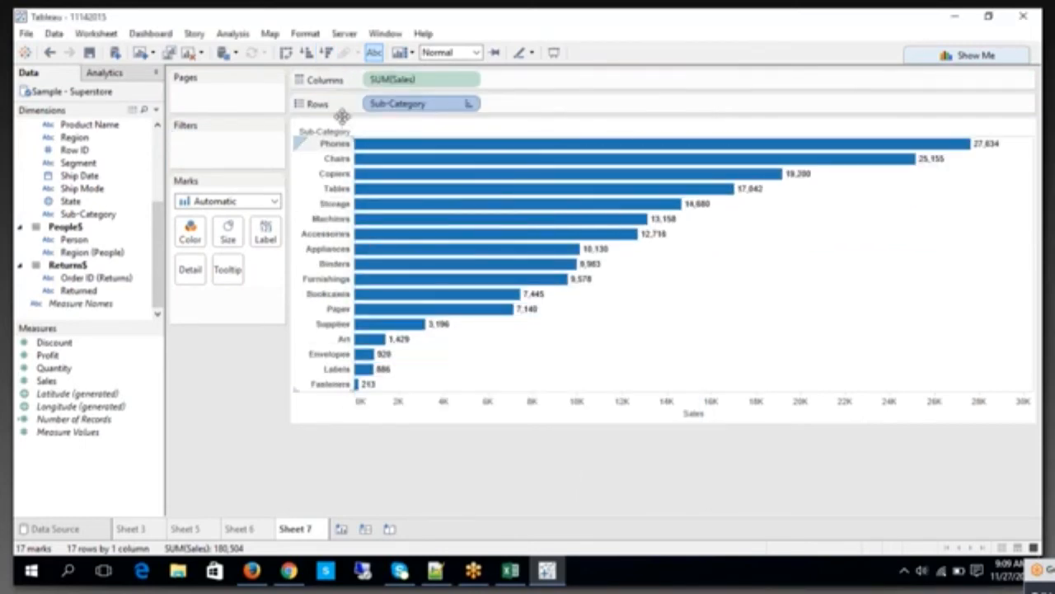
click(305, 52)
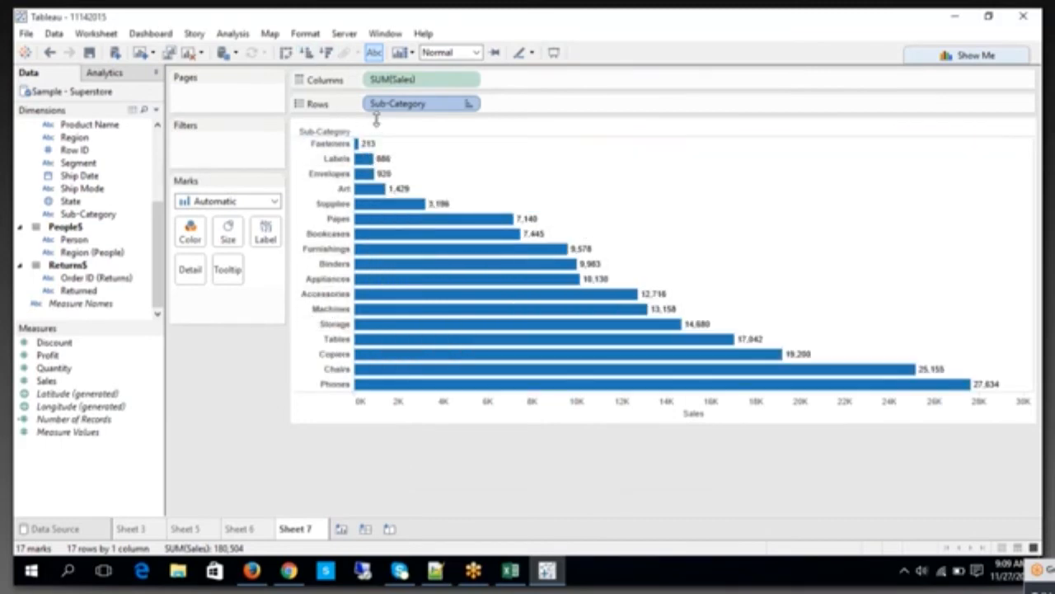
click(466, 105)
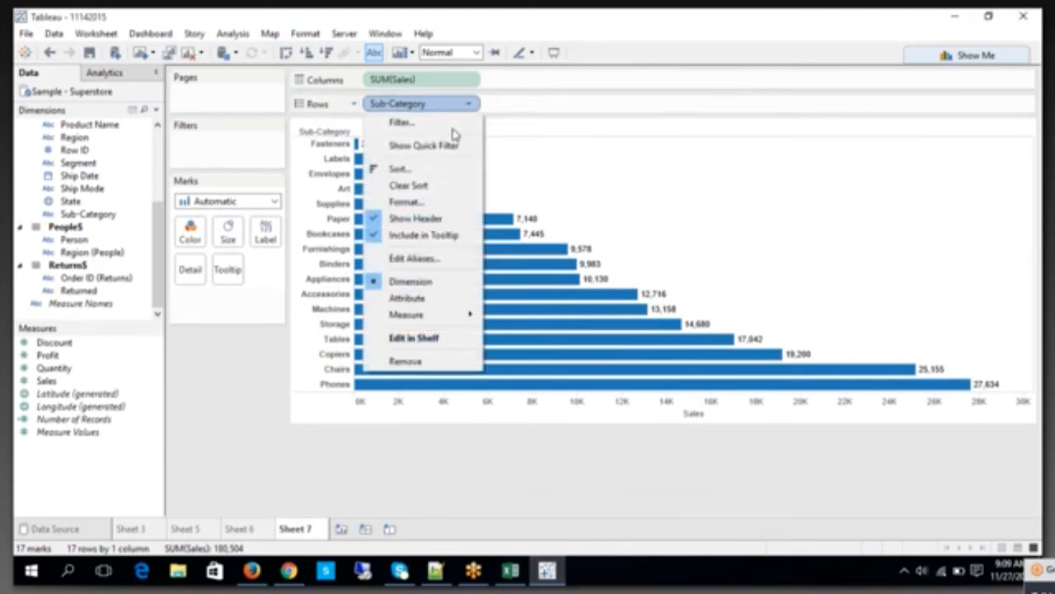
click(428, 184)
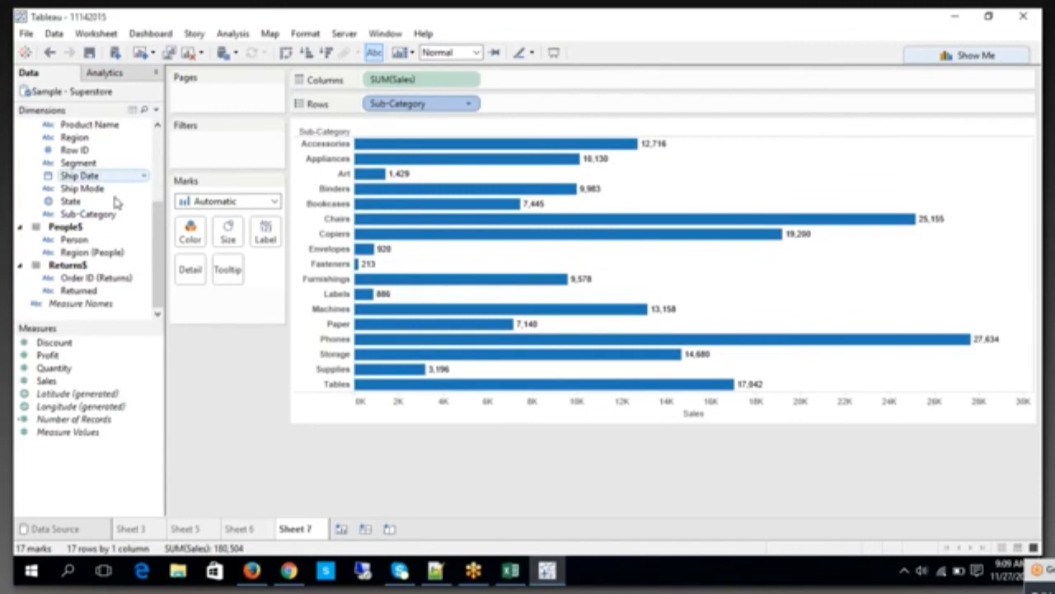
Step: Add a Sub-Category filter that keeps the top 10 by Sum of Sales
drag(103, 216, 209, 158)
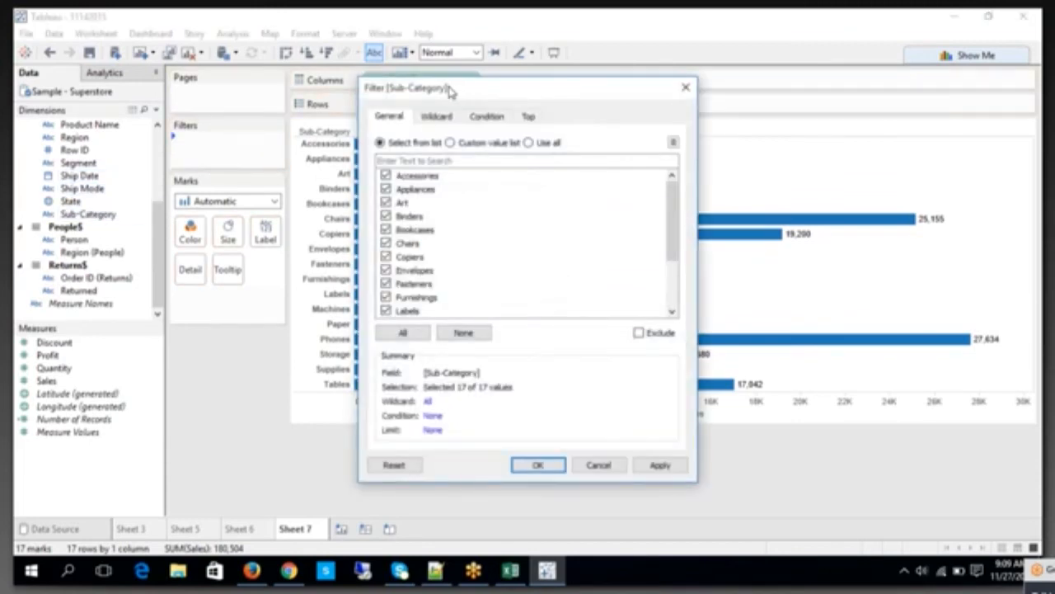
drag(325, 102, 694, 133)
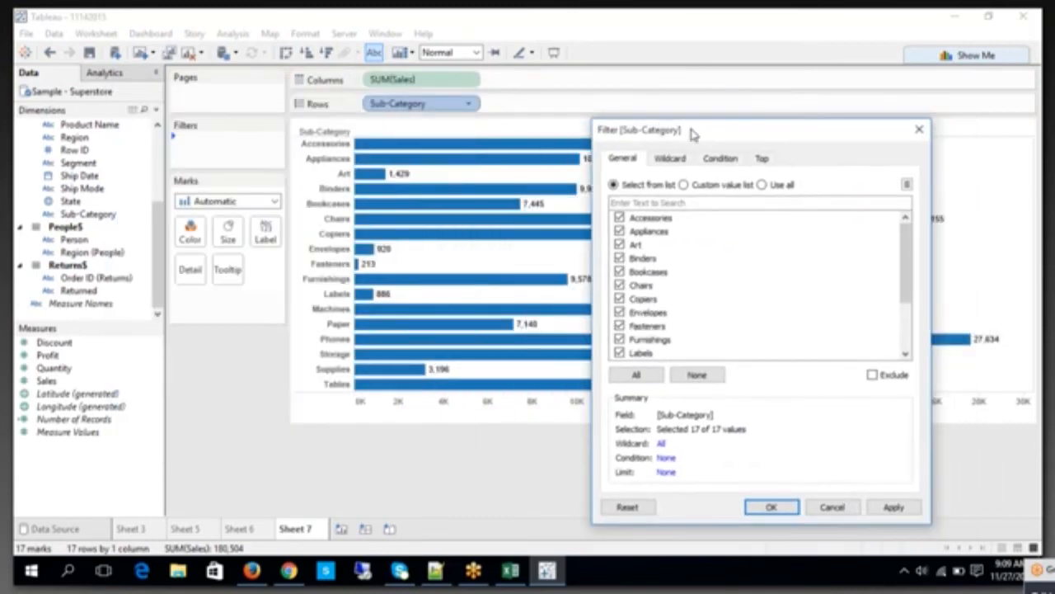
click(760, 160)
click(613, 196)
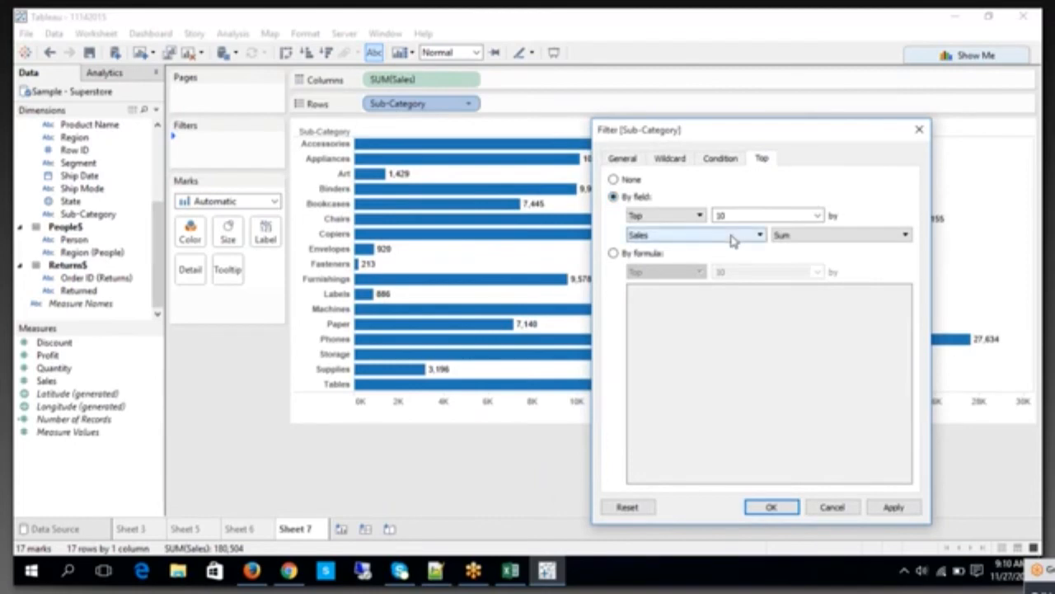
click(912, 511)
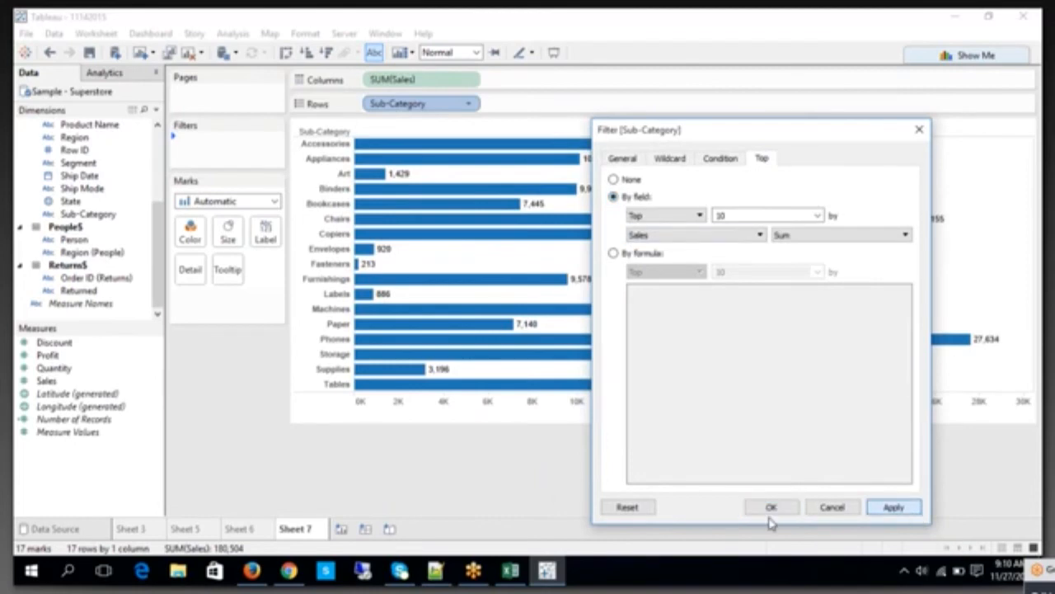
click(770, 511)
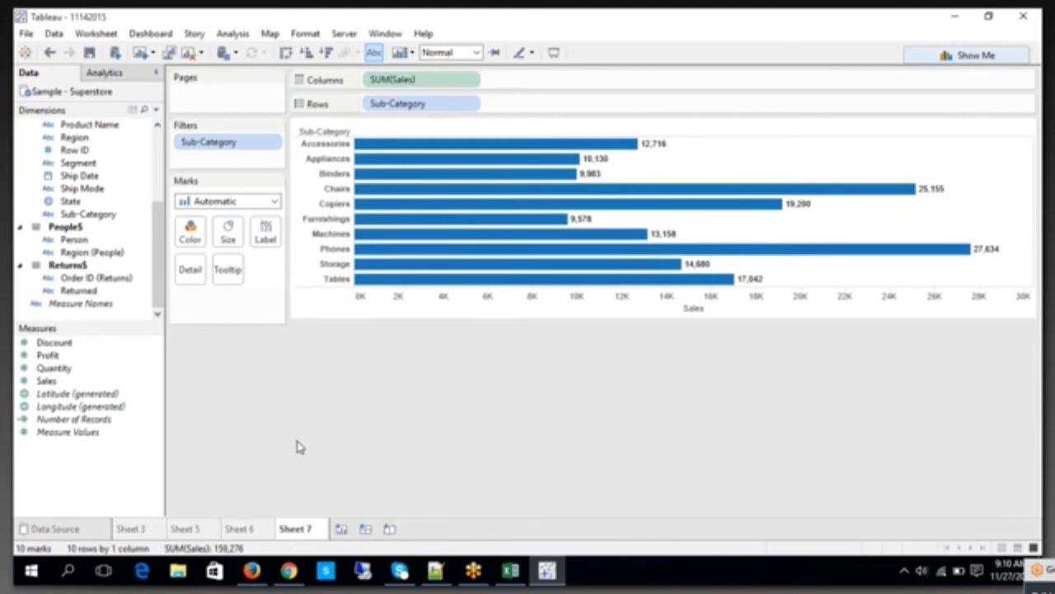
Step: Filter Category to Furniture only and add that filter to context
scroll(157, 146, up, 5)
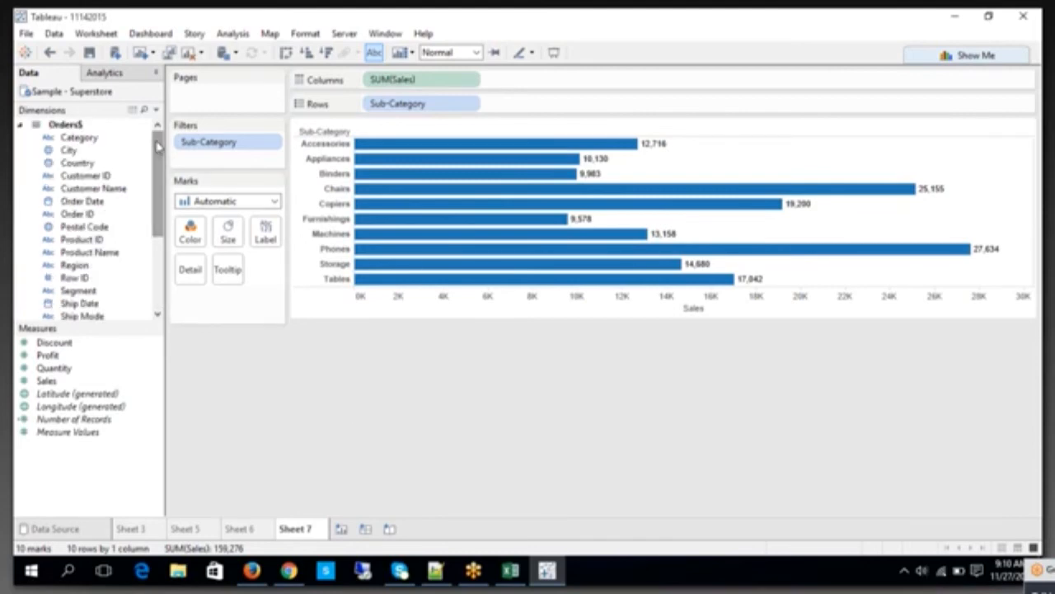
click(103, 138)
drag(103, 141, 210, 167)
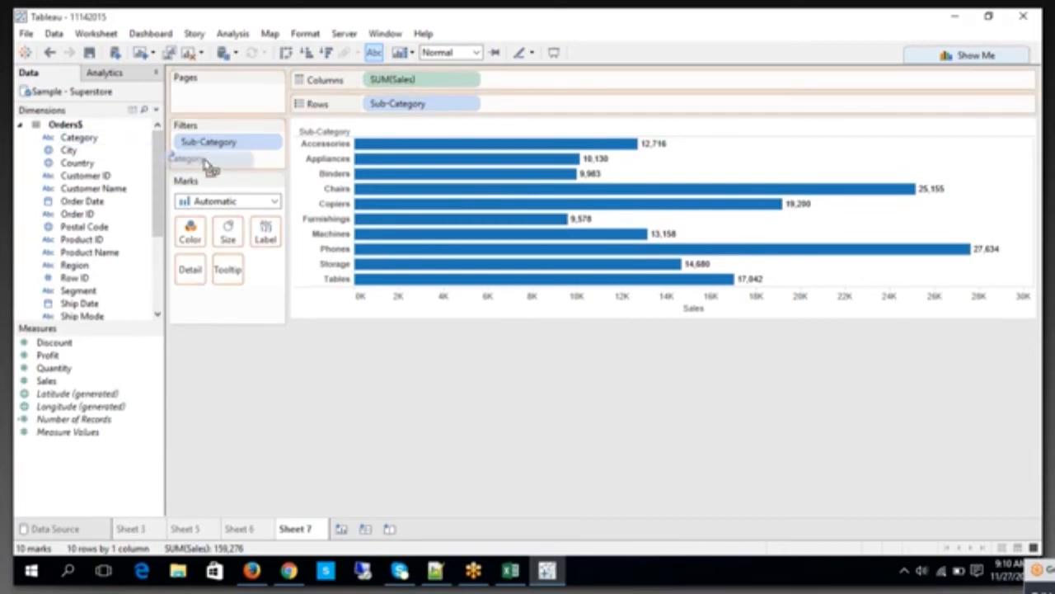
drag(210, 166, 231, 148)
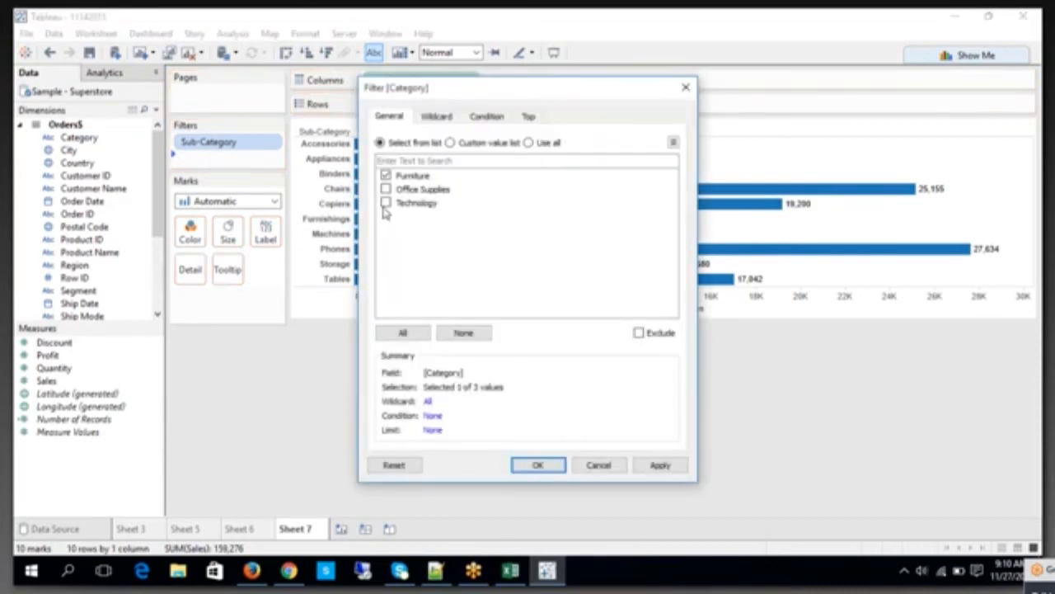
click(538, 465)
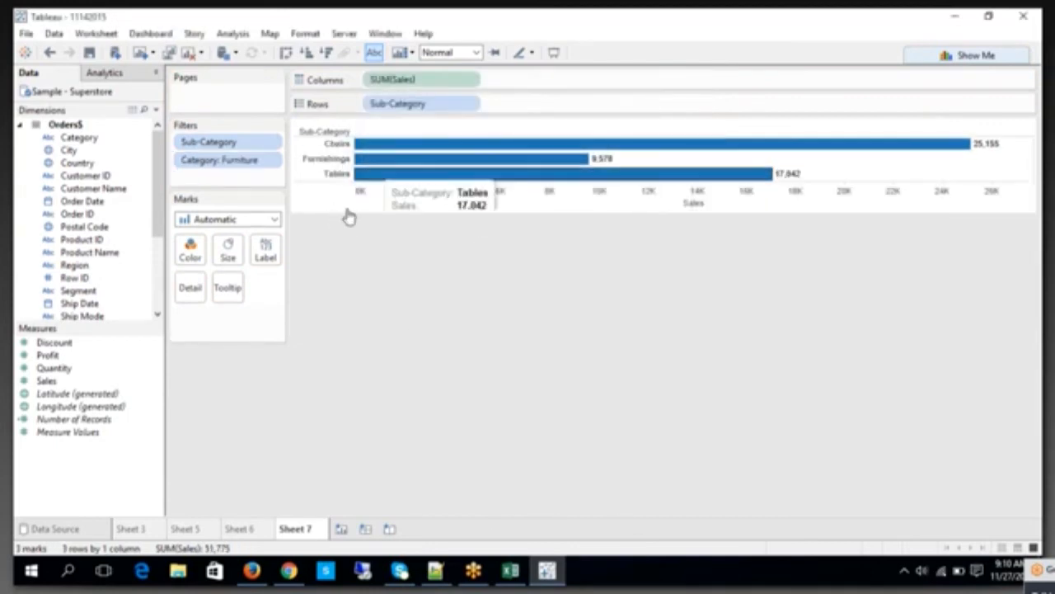
right_click(241, 168)
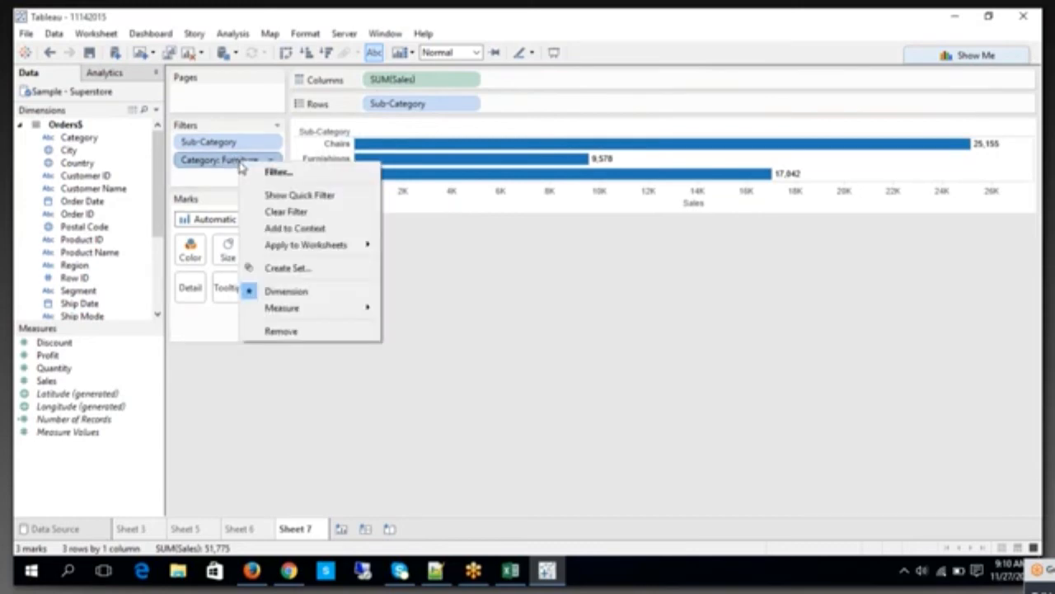
click(272, 228)
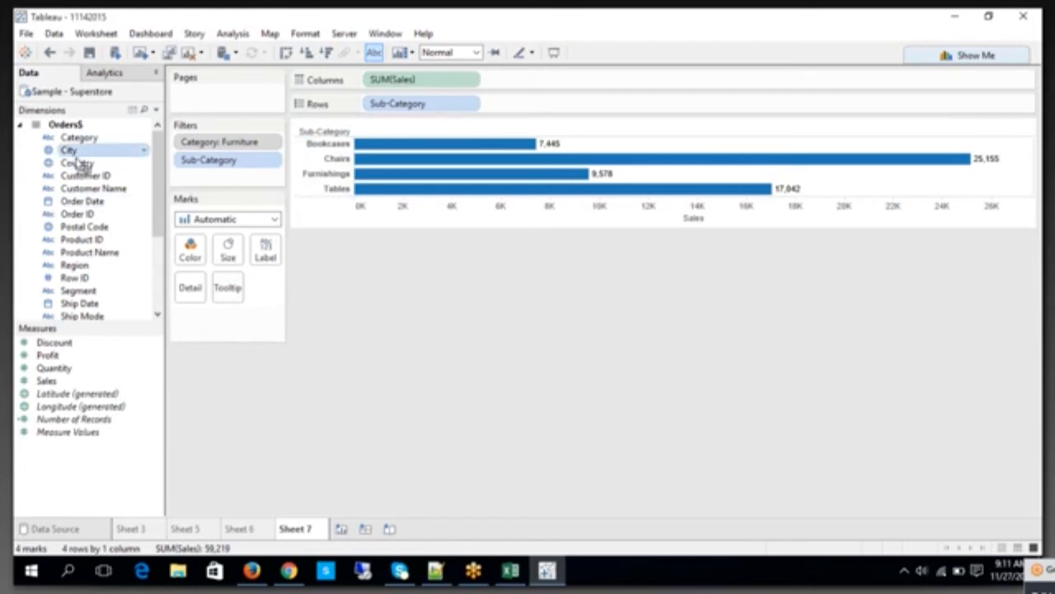
Step: Add a City filter with Akron, Albuquerque and Alexandria selected, limited to the top 10 by Sum of Sales
drag(80, 163, 174, 179)
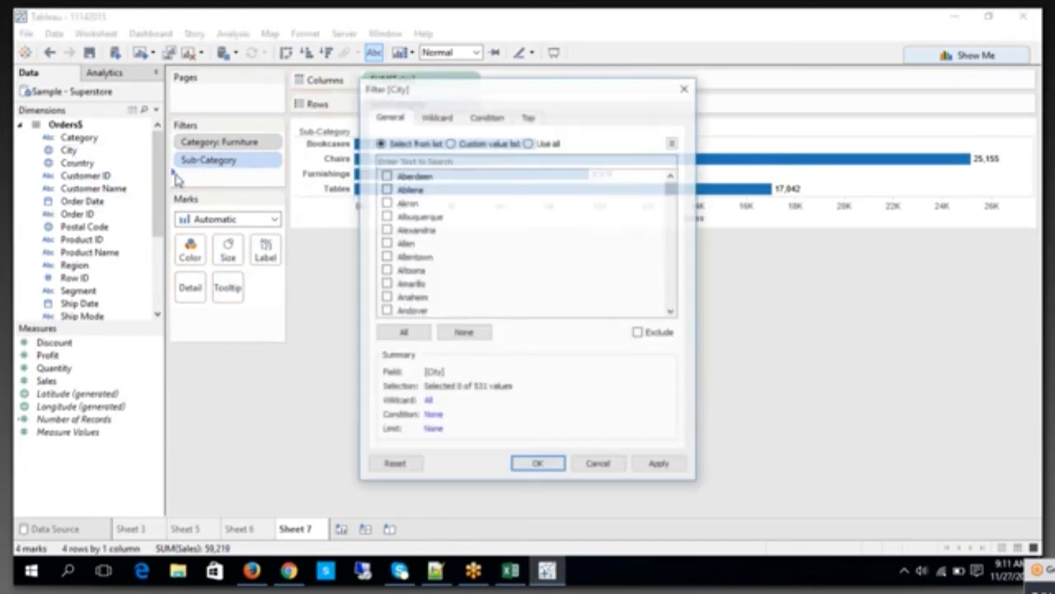
click(386, 216)
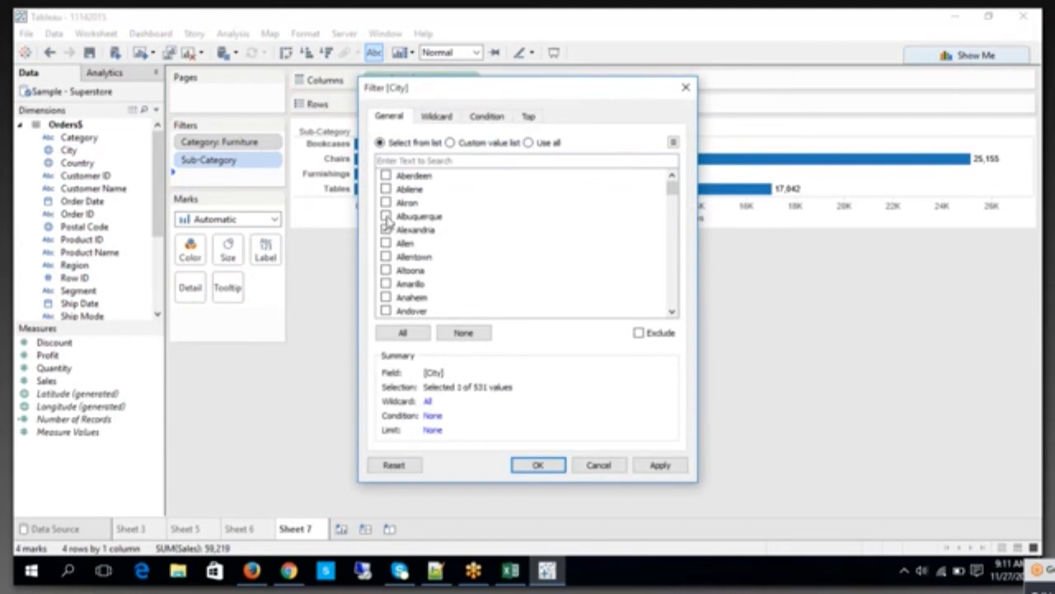
click(386, 216)
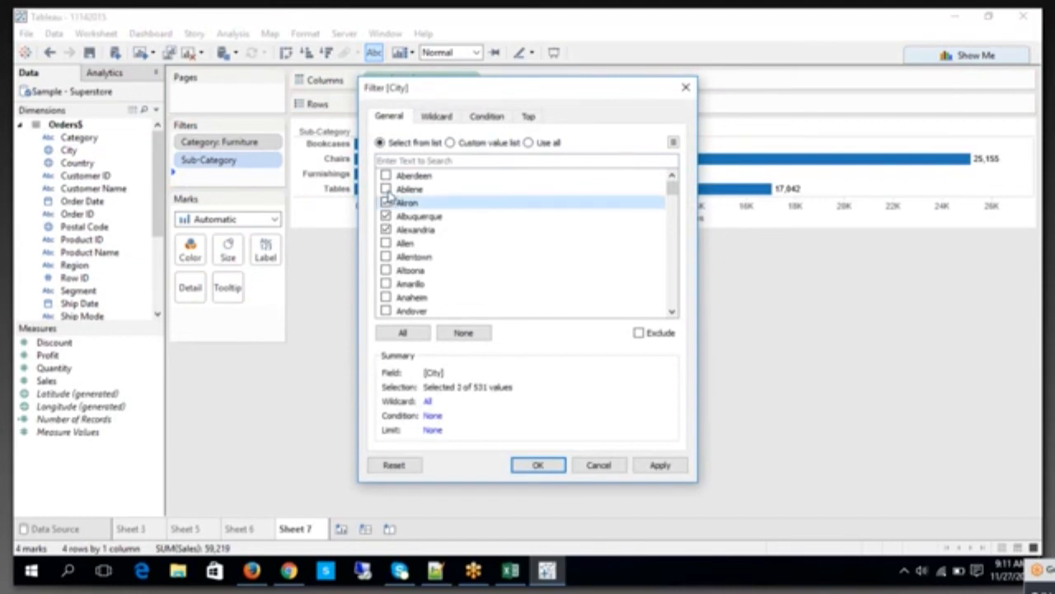
click(529, 117)
click(380, 155)
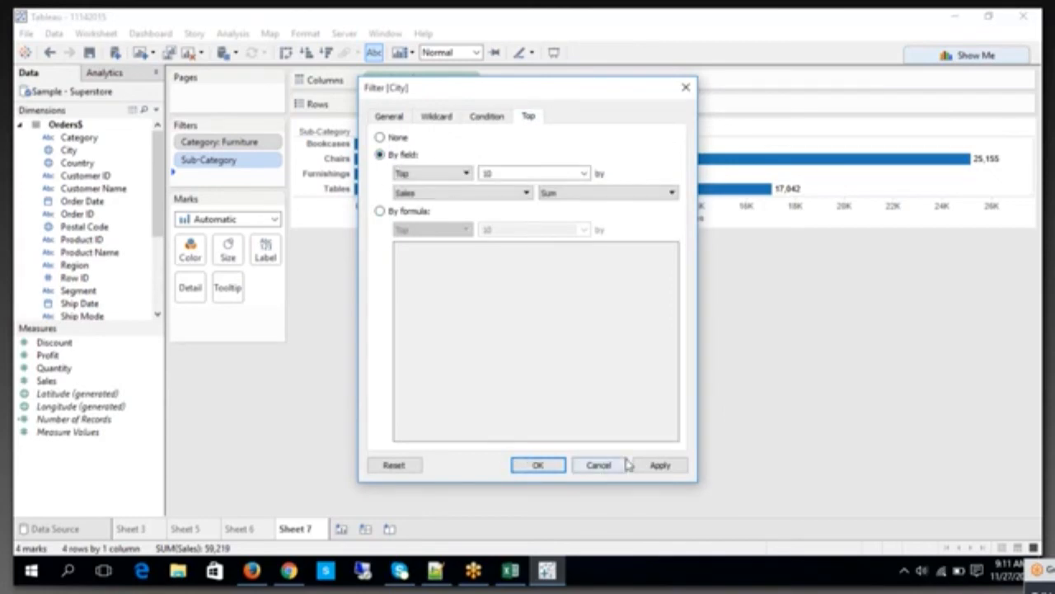
click(664, 466)
click(538, 466)
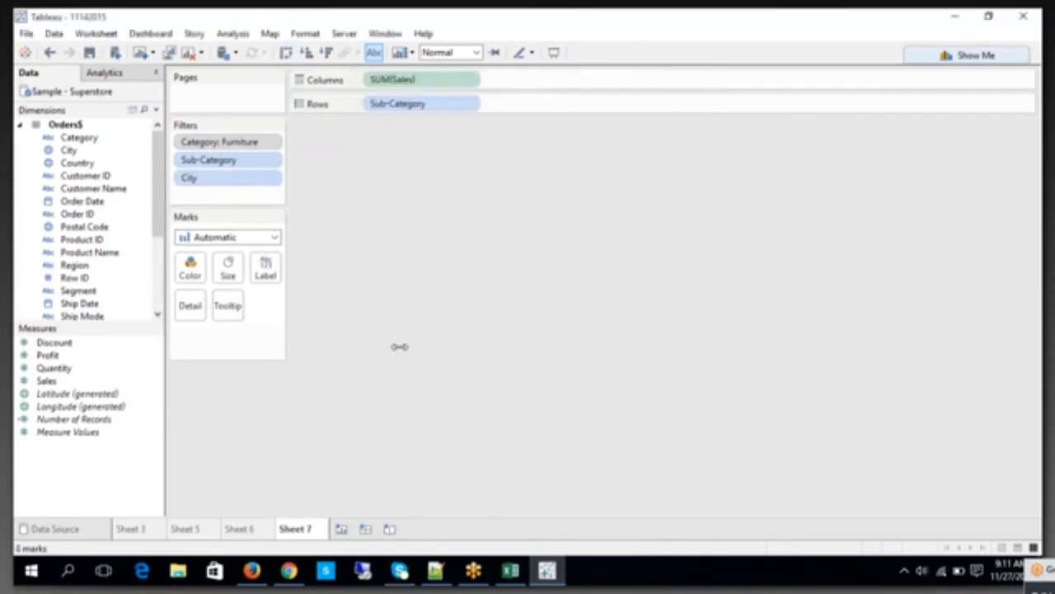
Step: Add the Sub-Category filter to context and clear the City filter
right_click(252, 165)
click(280, 225)
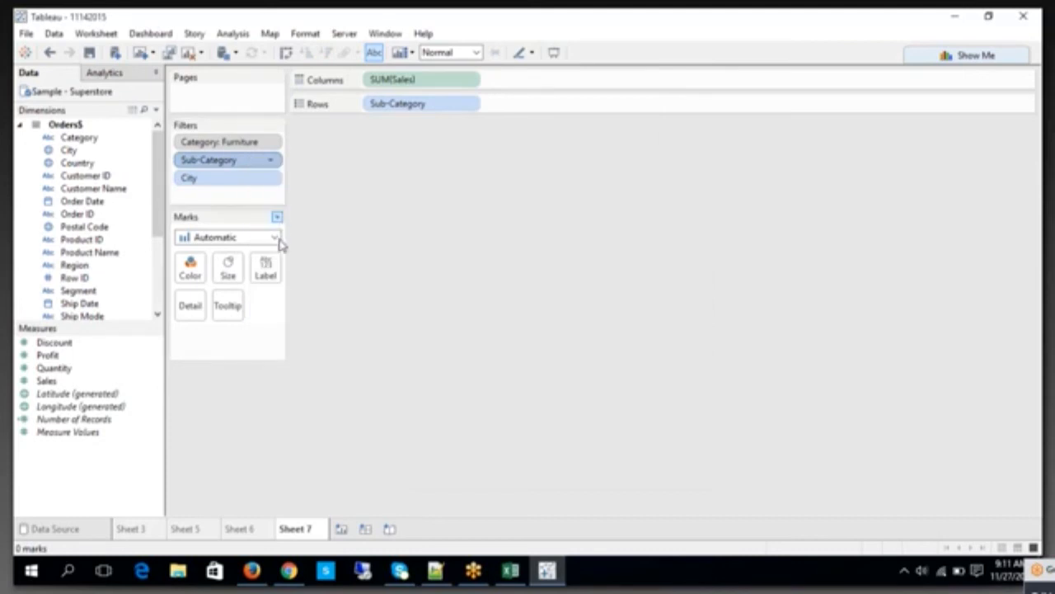
click(211, 190)
right_click(210, 190)
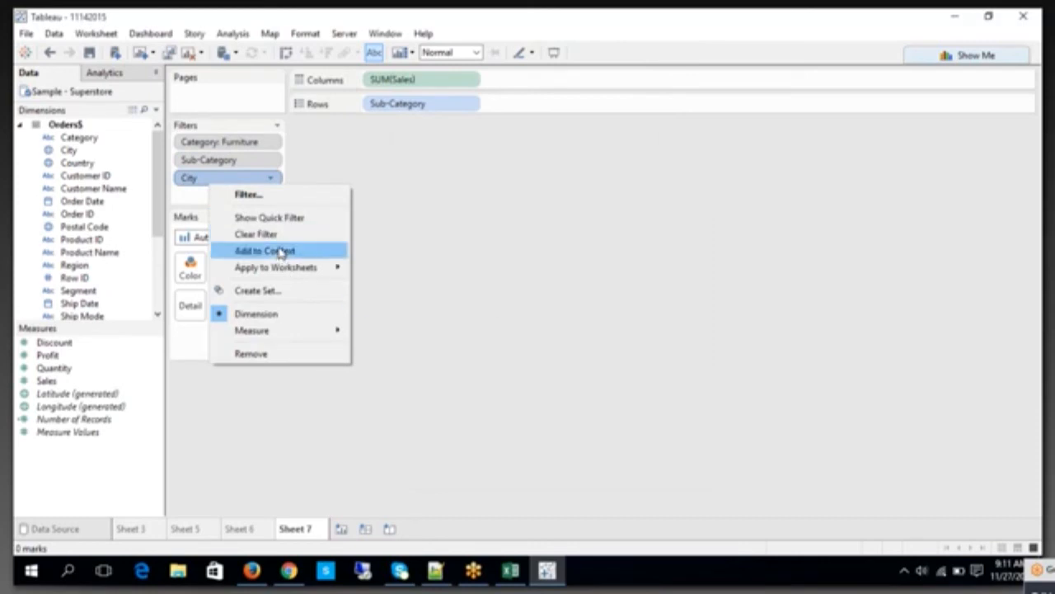
click(262, 235)
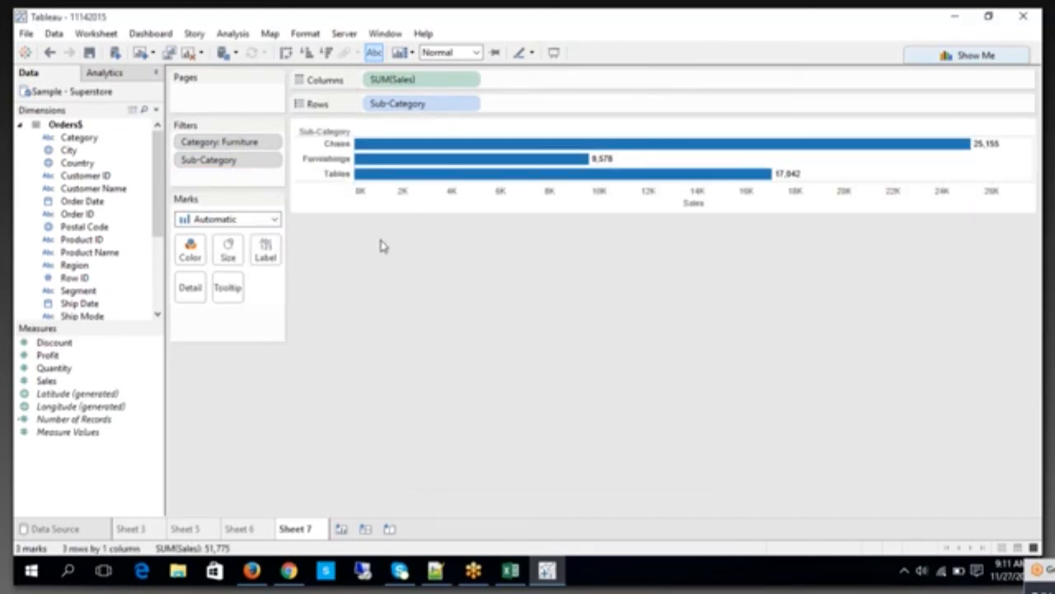
Step: Remove the Sub-Category filter from context while keeping it on the sheet
click(252, 161)
right_click(253, 162)
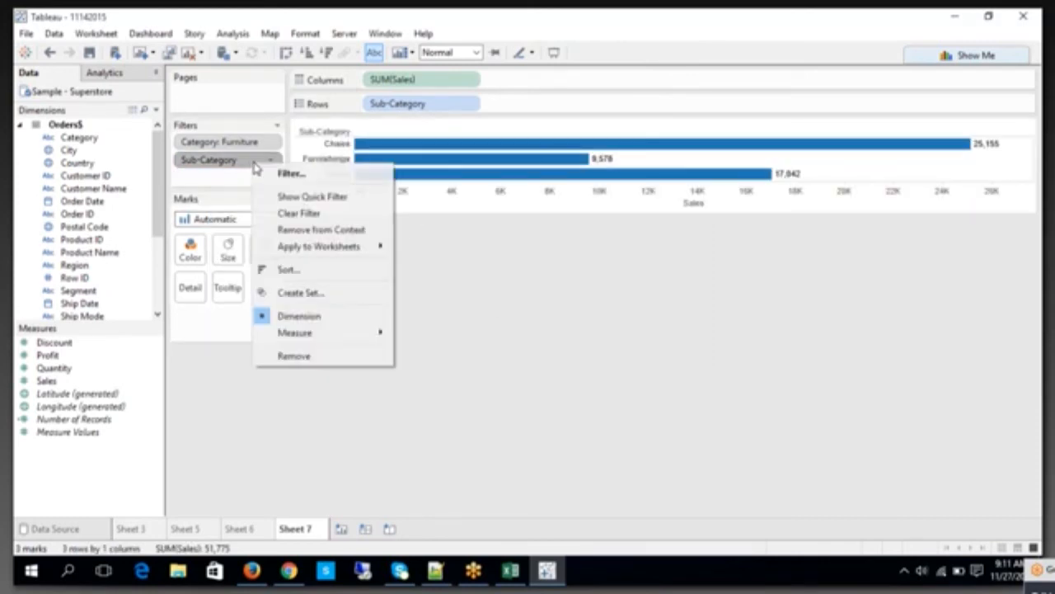
click(278, 216)
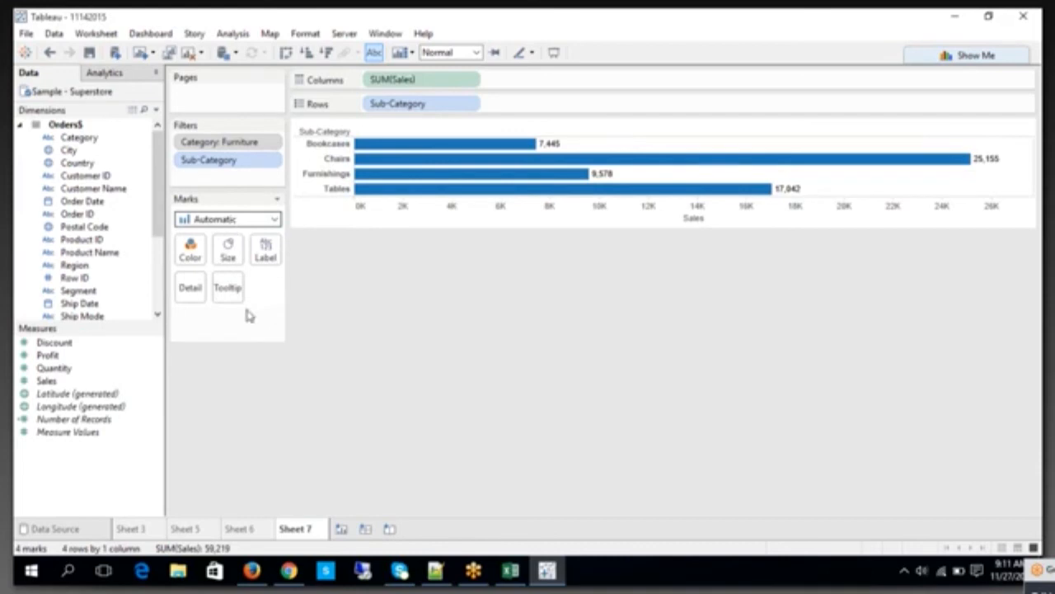
Step: Switch to the TABLEAU workbook in Excel and review the Context Filter and Normal Filter example diagrams
click(511, 570)
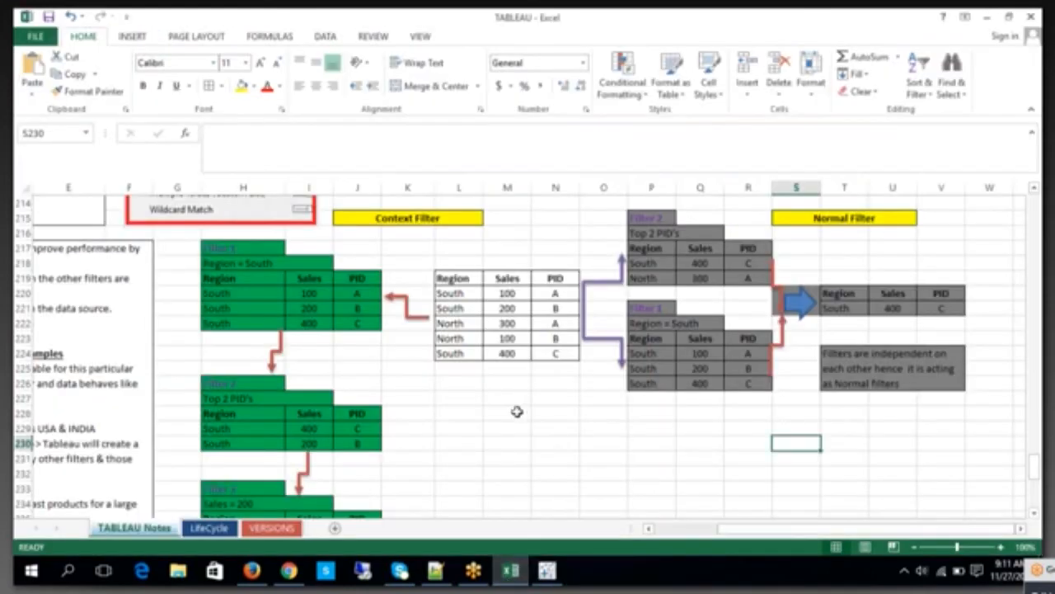
scroll(402, 402, down, 4)
scroll(363, 330, up, 5)
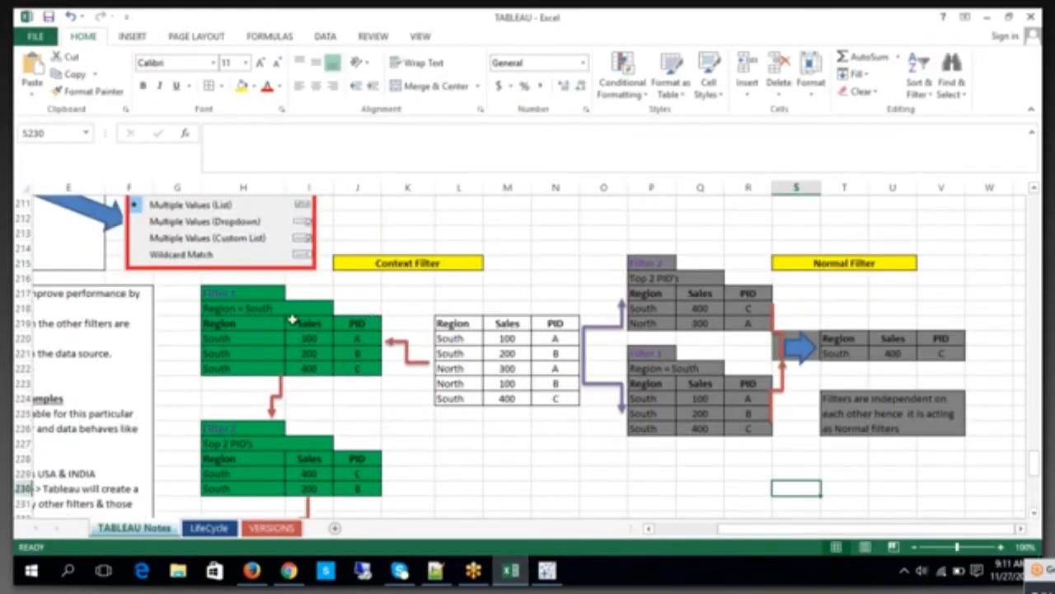
scroll(288, 391, down, 3)
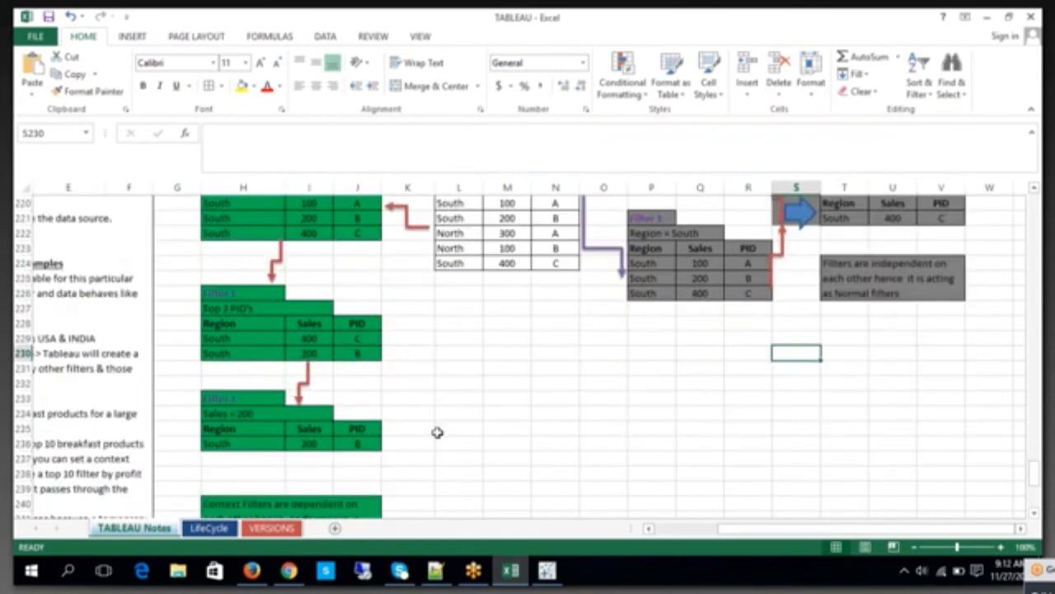
click(673, 531)
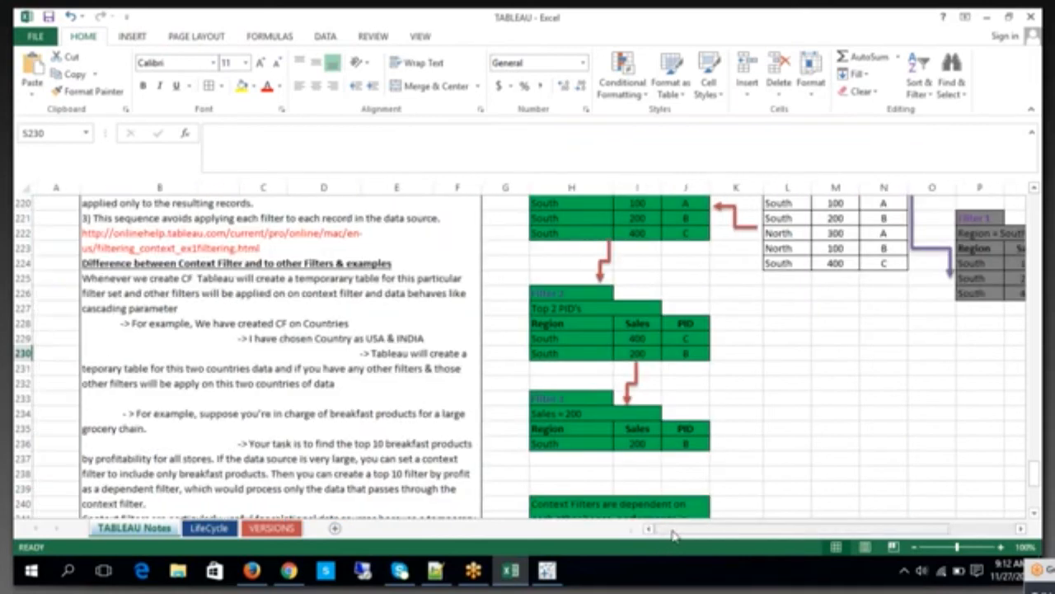
Step: Open the green conclusion note below the context filter example and highlight the words "Context Filters"
scroll(591, 443, down, 2)
click(591, 443)
double_click(606, 429)
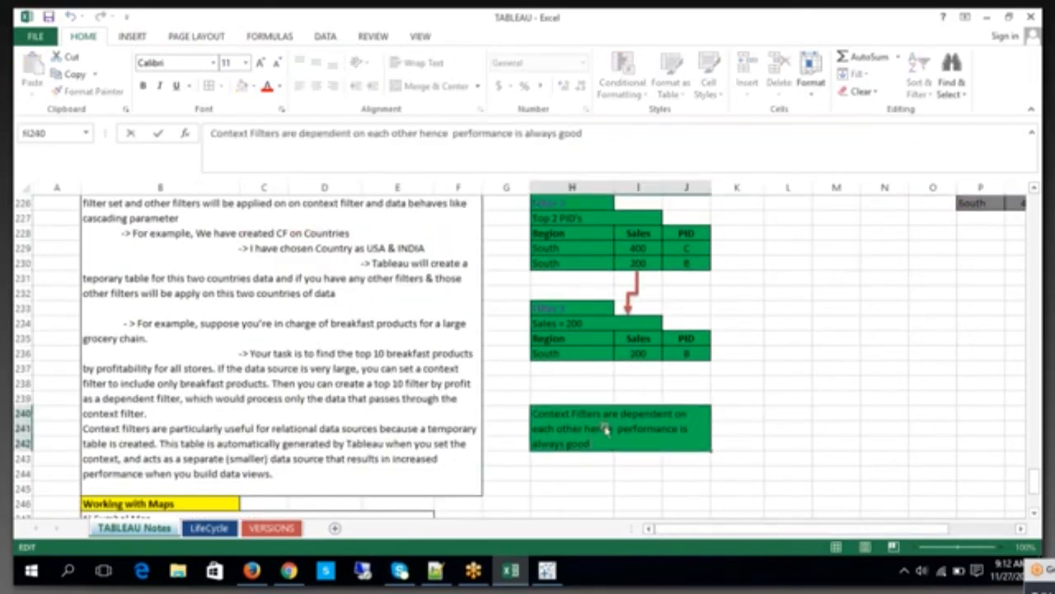
drag(603, 415, 510, 407)
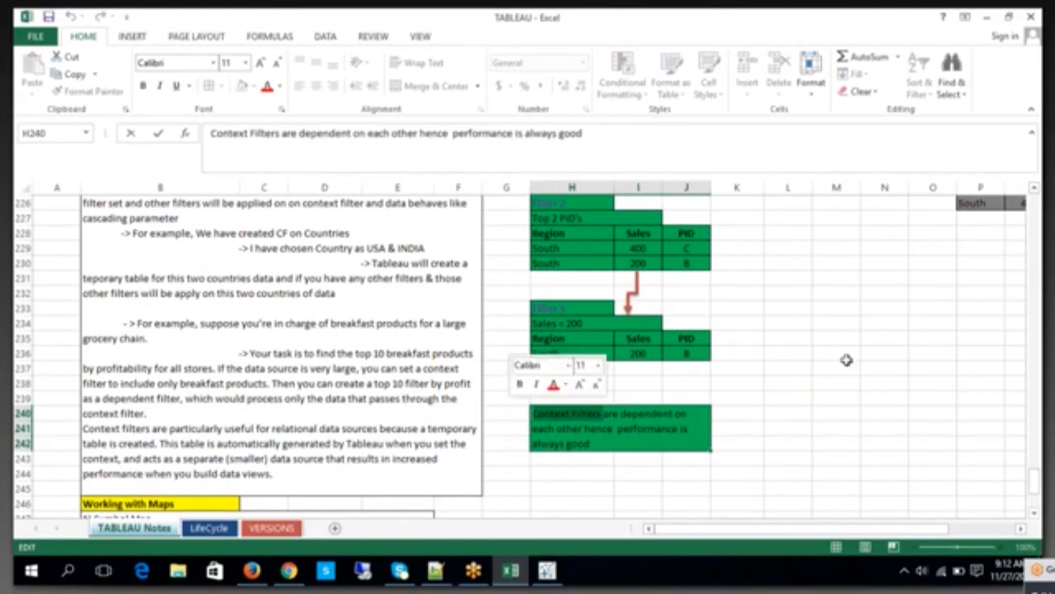
click(847, 359)
Step: Open the grey note below the normal filter result to read how the filters depend on each other
drag(814, 532, 854, 532)
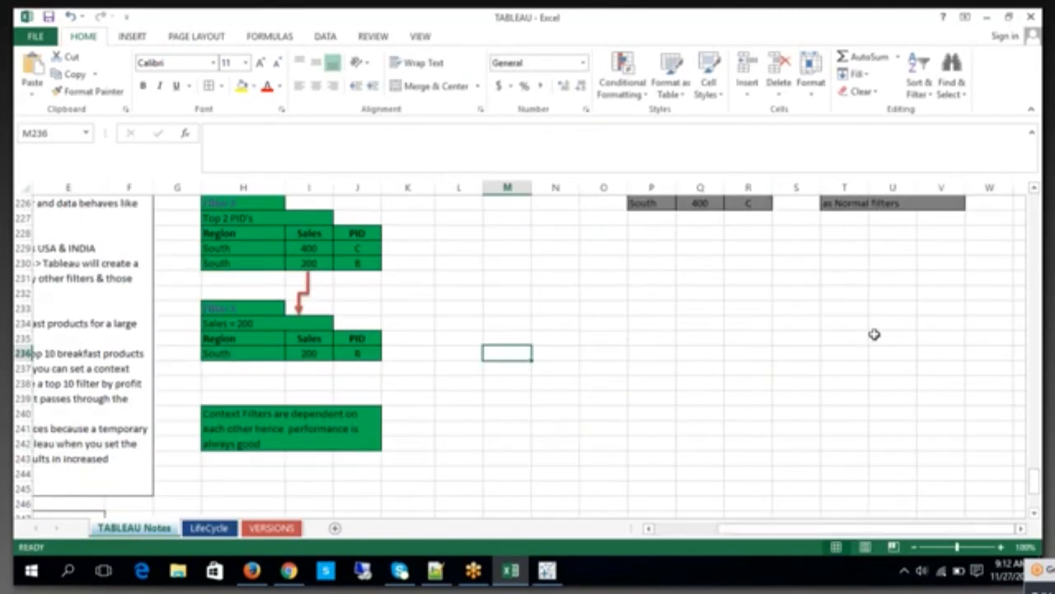
scroll(870, 338, up, 3)
click(873, 310)
double_click(872, 310)
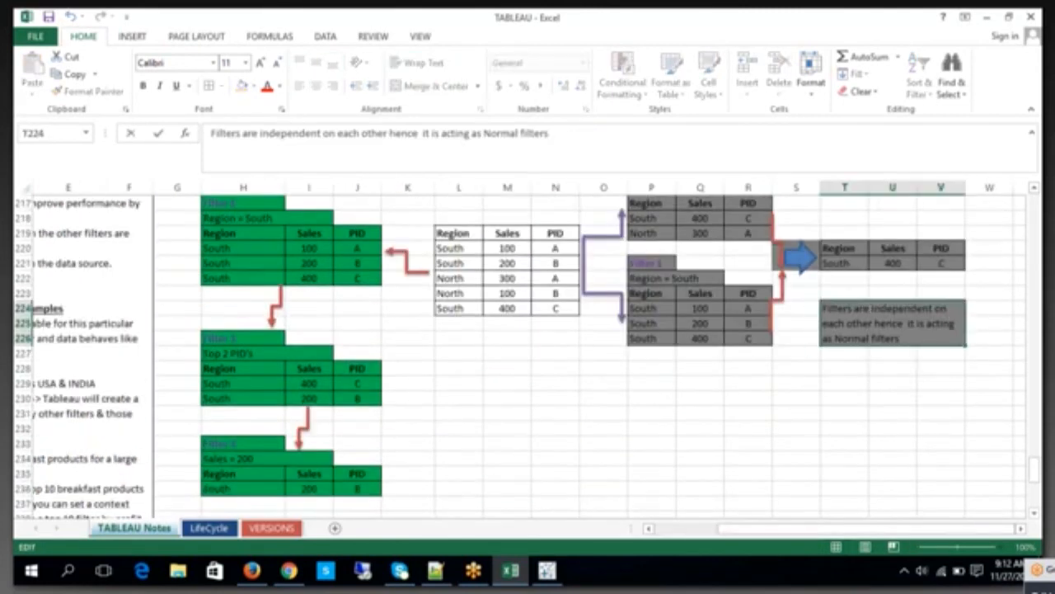
click(737, 455)
Step: Read the notes on the difference between context and other filters, highlighting "CF" in the Countries example
scroll(674, 533, left, 1)
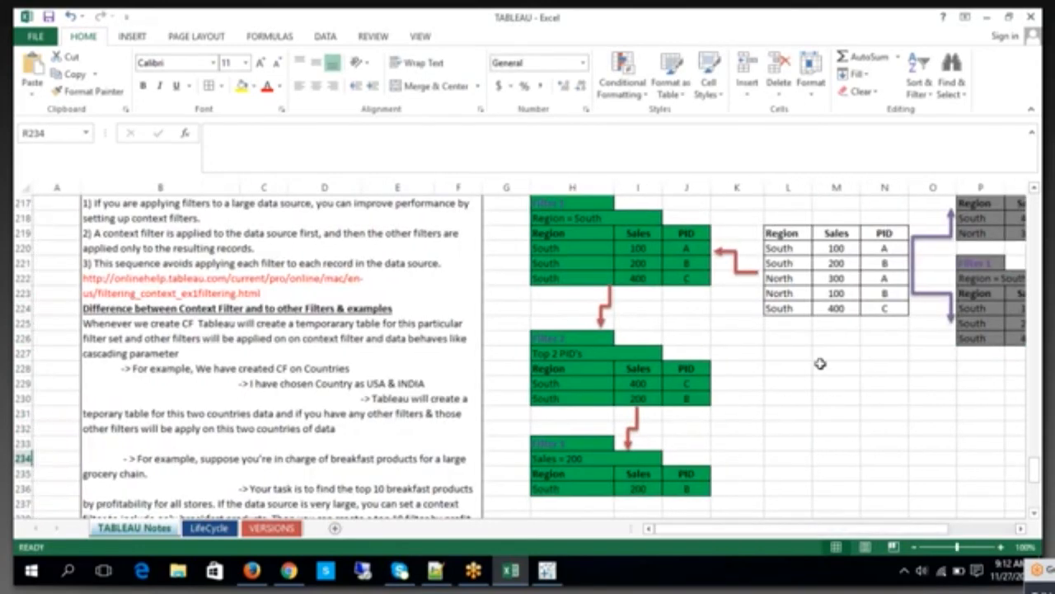
click(824, 368)
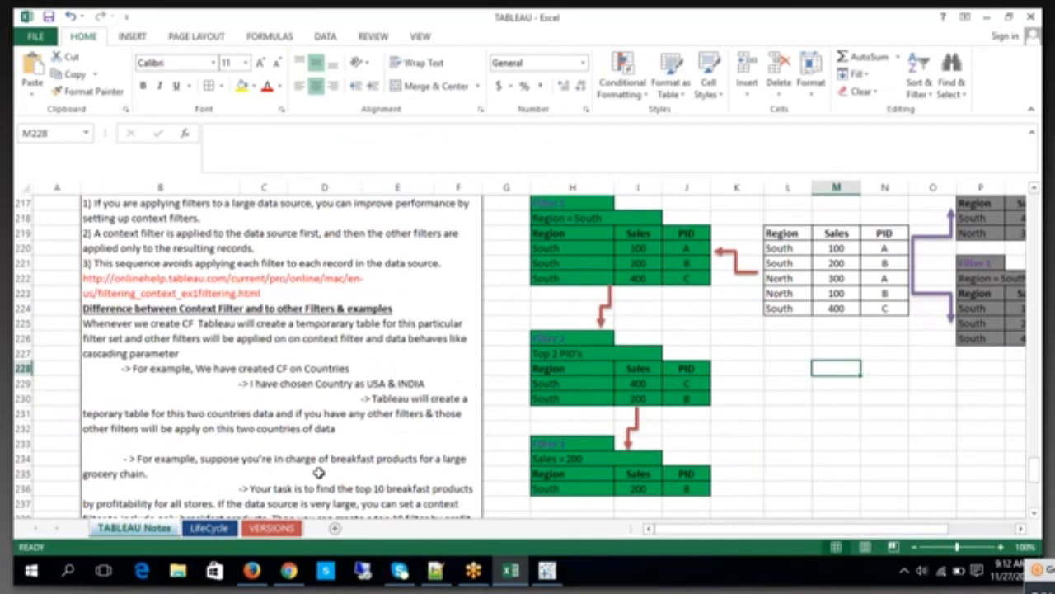
scroll(334, 416, down, 2)
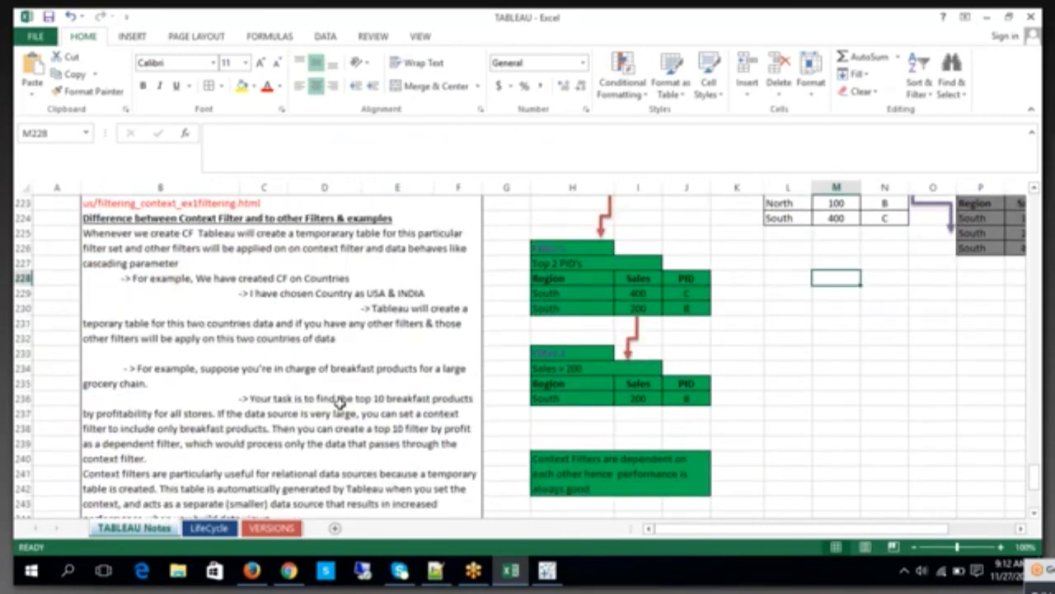
double_click(288, 281)
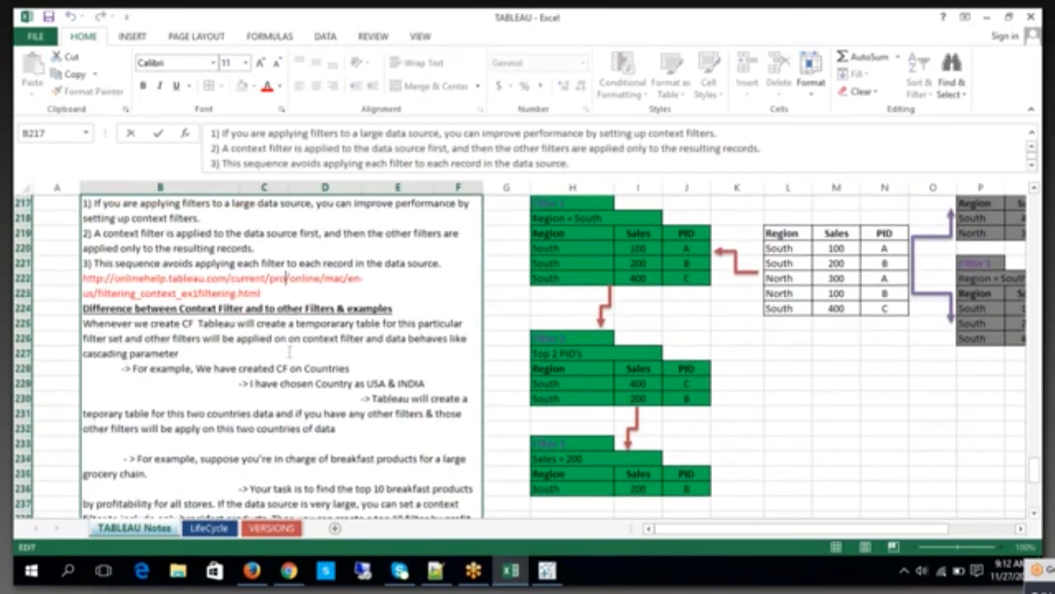
double_click(284, 369)
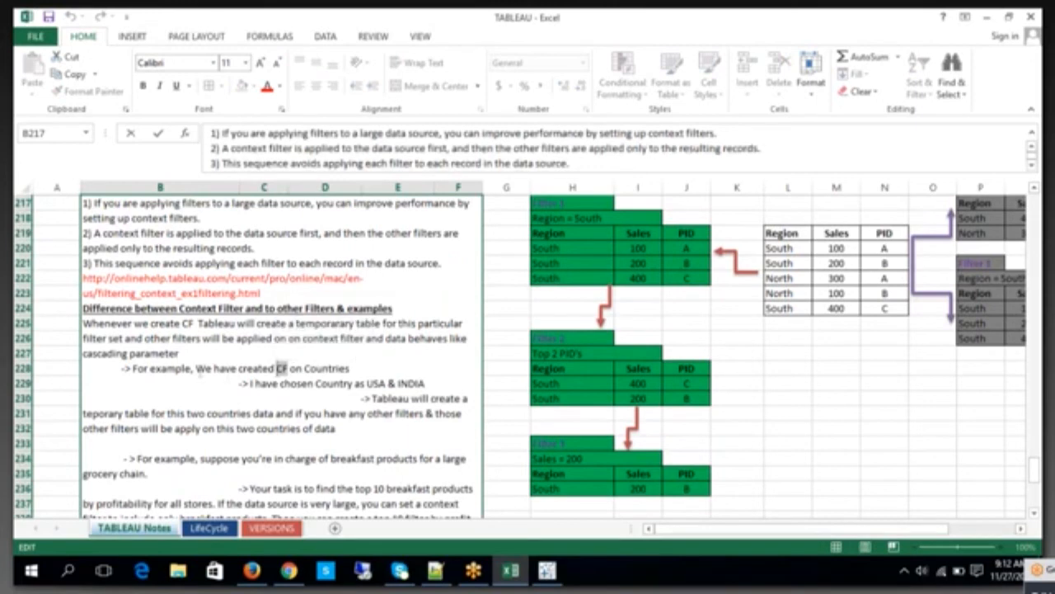
click(180, 353)
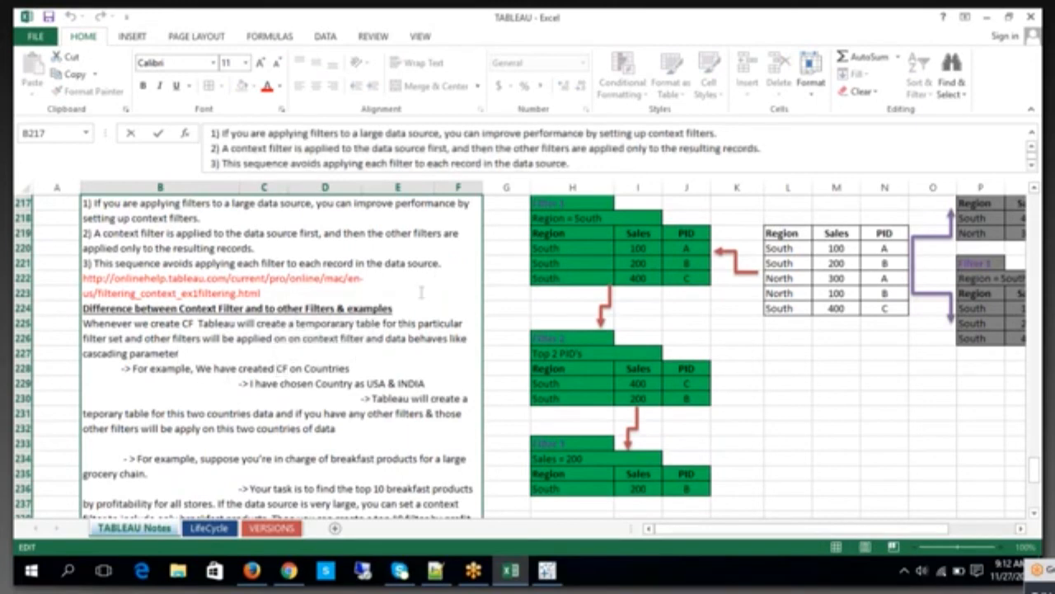